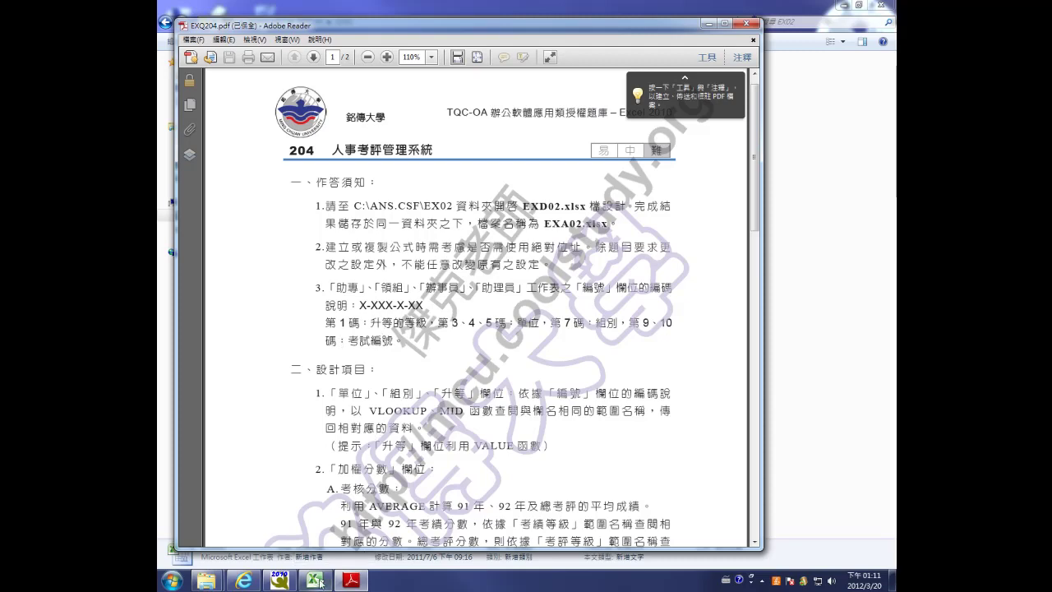
- Switch to the EXD02 workbook in Excel and look over the staff sheets and the 等級 score tables
mouse_move(313, 583)
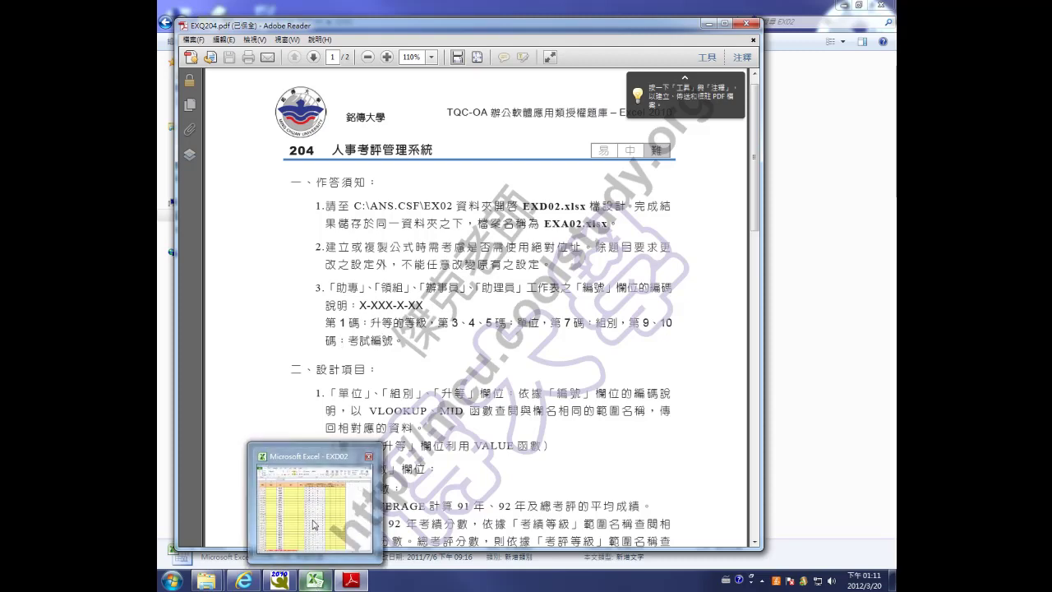
mouse_move(313, 525)
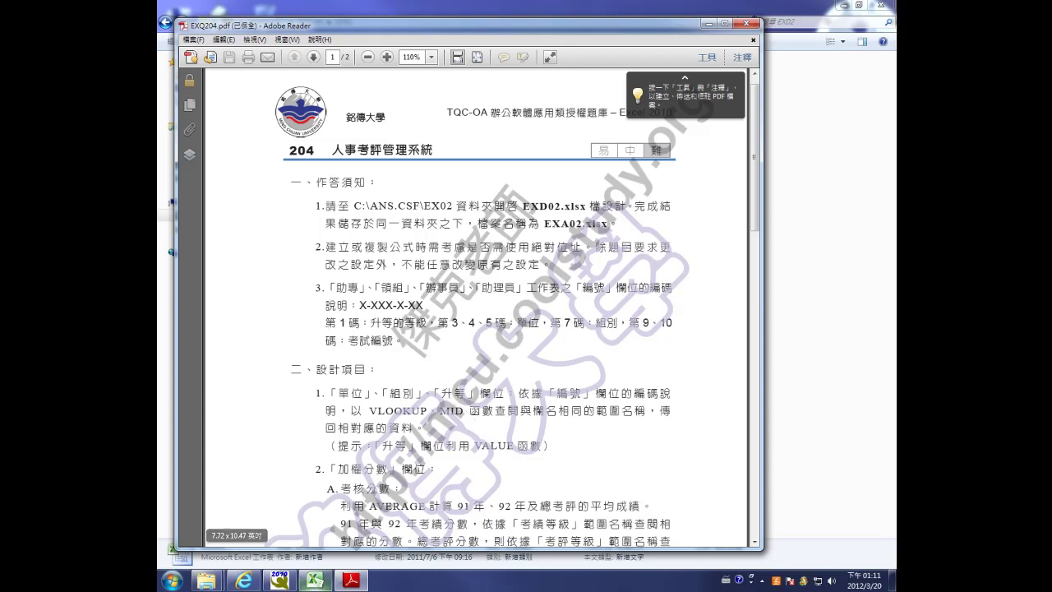
click(318, 583)
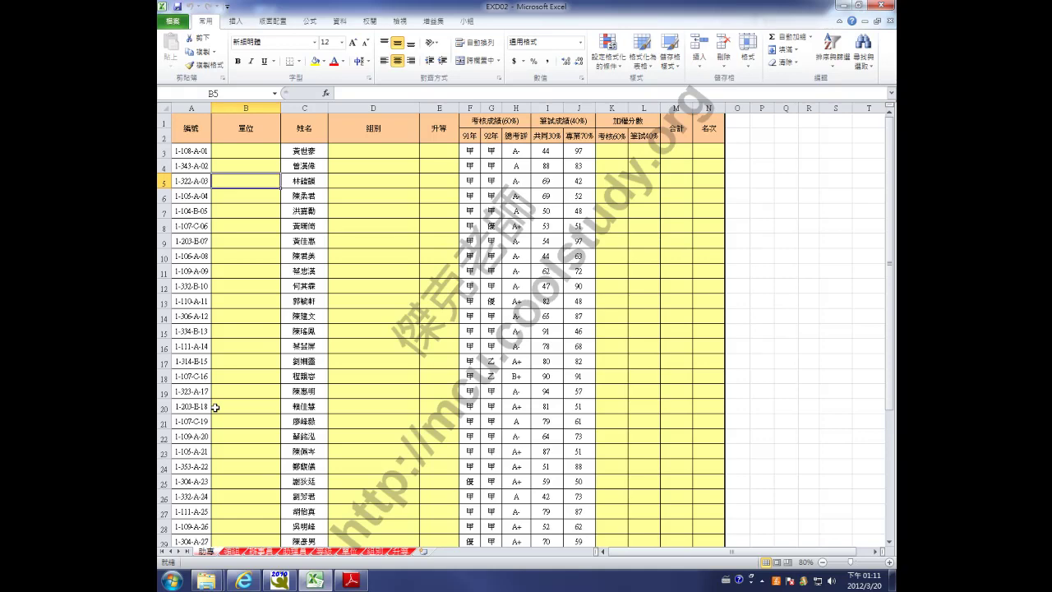
click(229, 557)
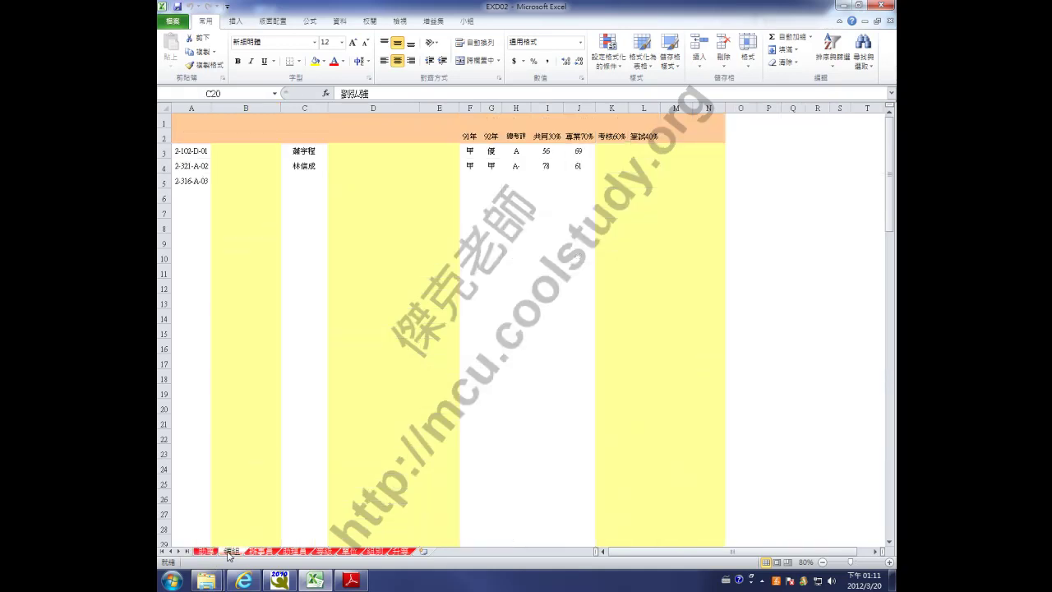
click(268, 553)
click(309, 553)
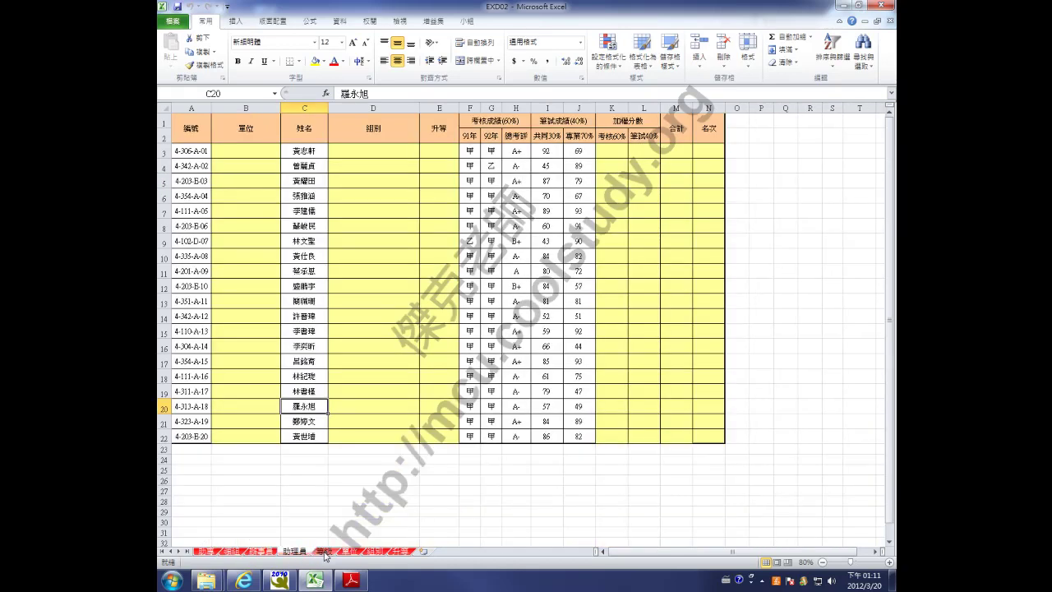
click(325, 555)
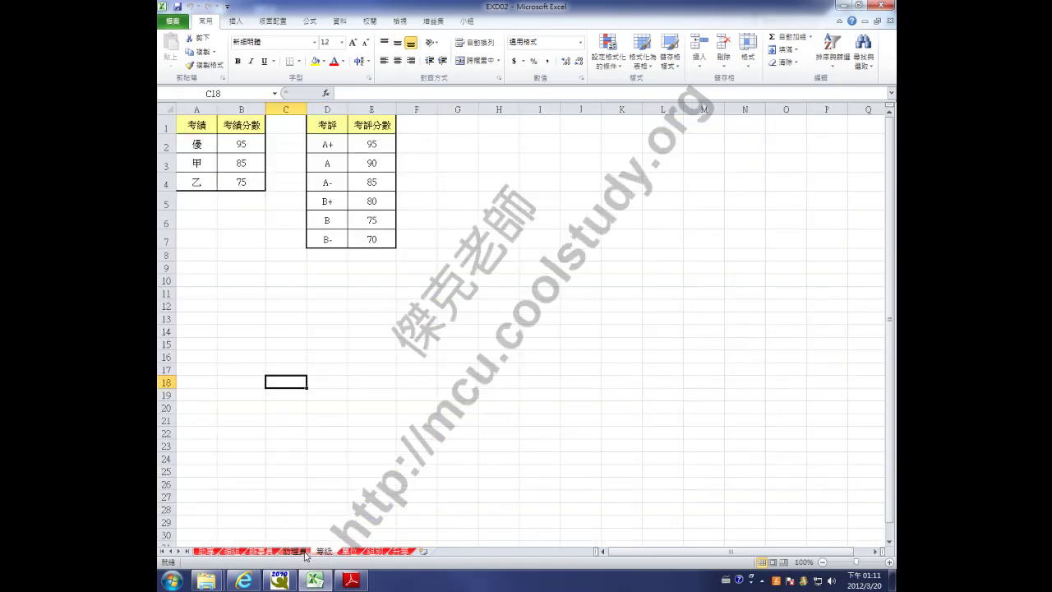
click(297, 554)
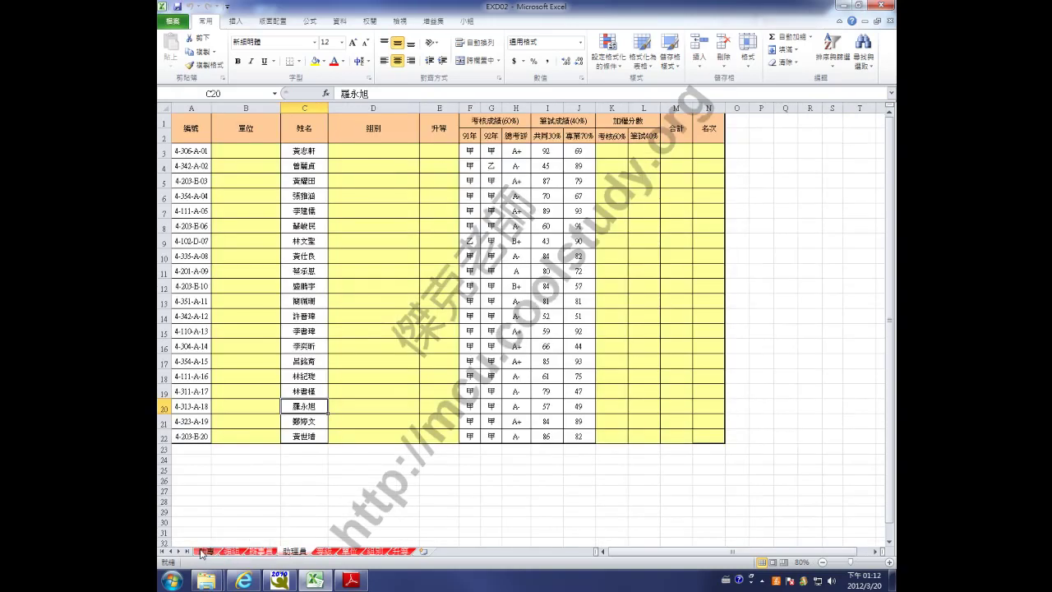
click(201, 553)
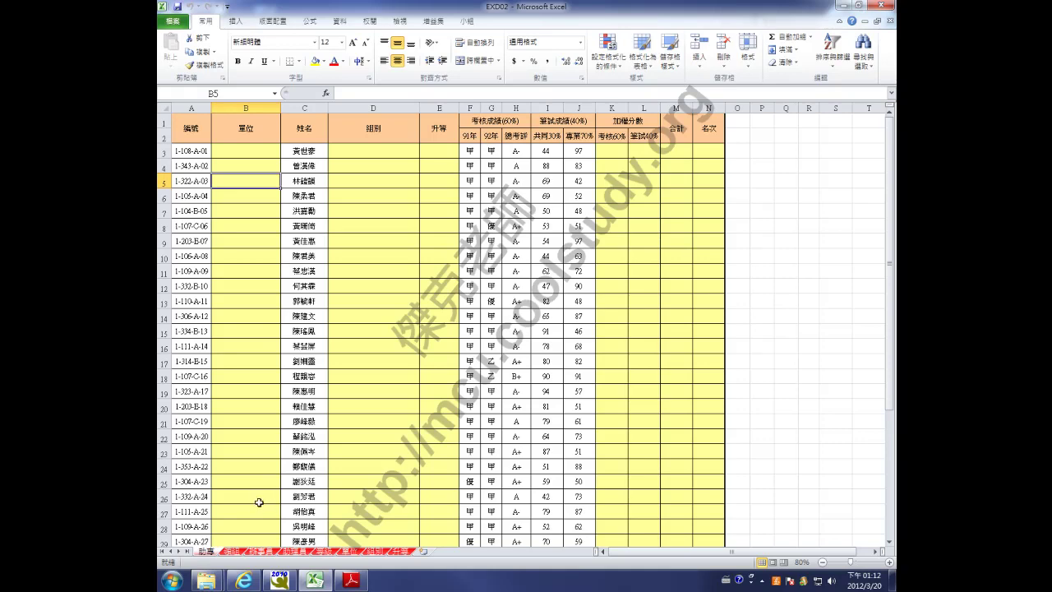
- Examine how far the records extend on each of the 助專, 領組, 辦事員 and 助理員 sheets
scroll(258, 484, down, 2)
scroll(258, 485, down, 3)
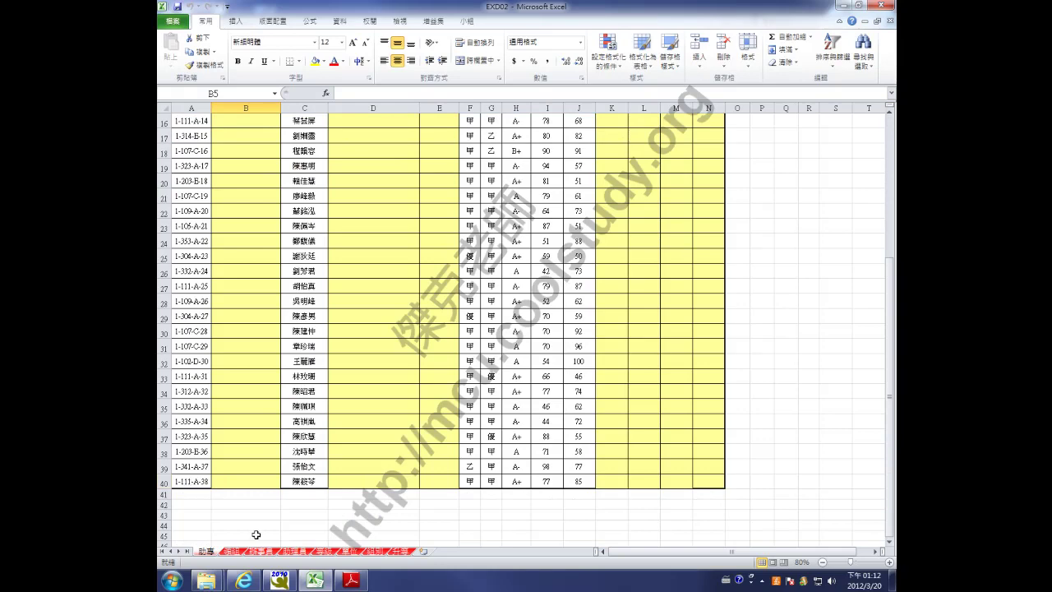
click(233, 552)
scroll(229, 485, down, 8)
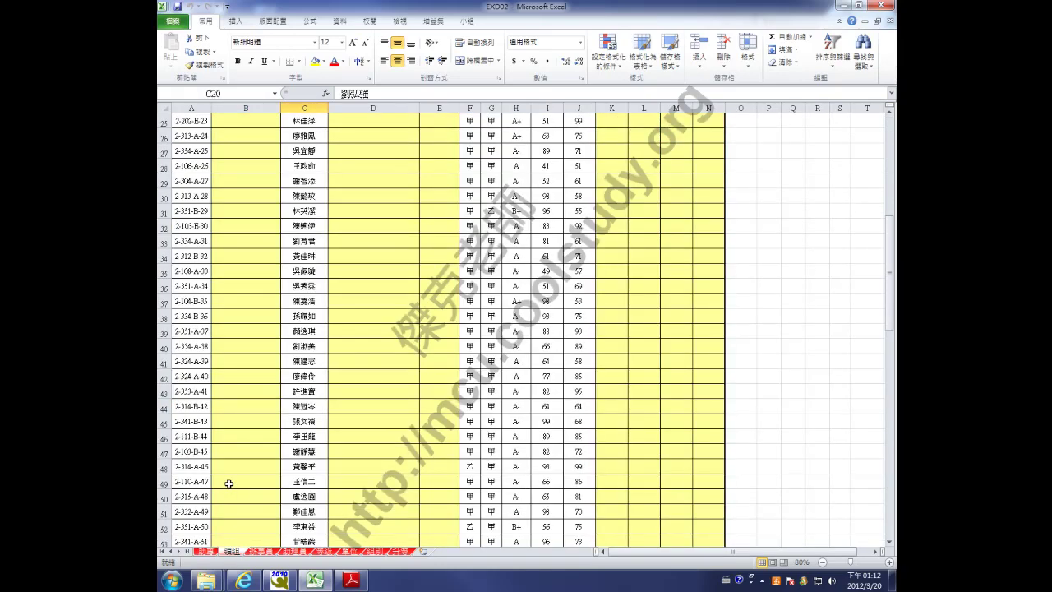
scroll(229, 484, down, 18)
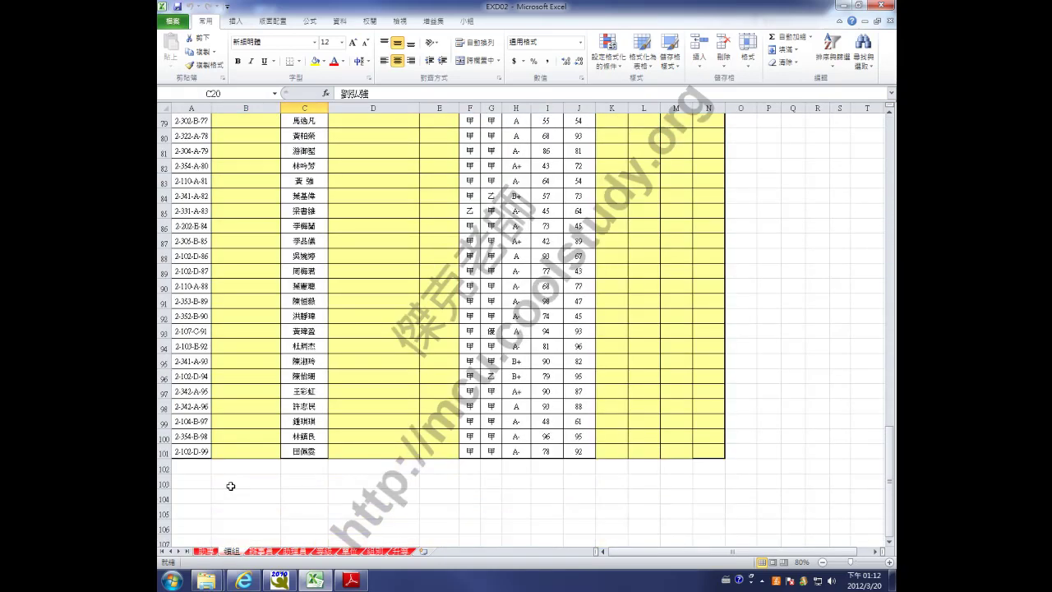
click(261, 551)
scroll(267, 432, down, 9)
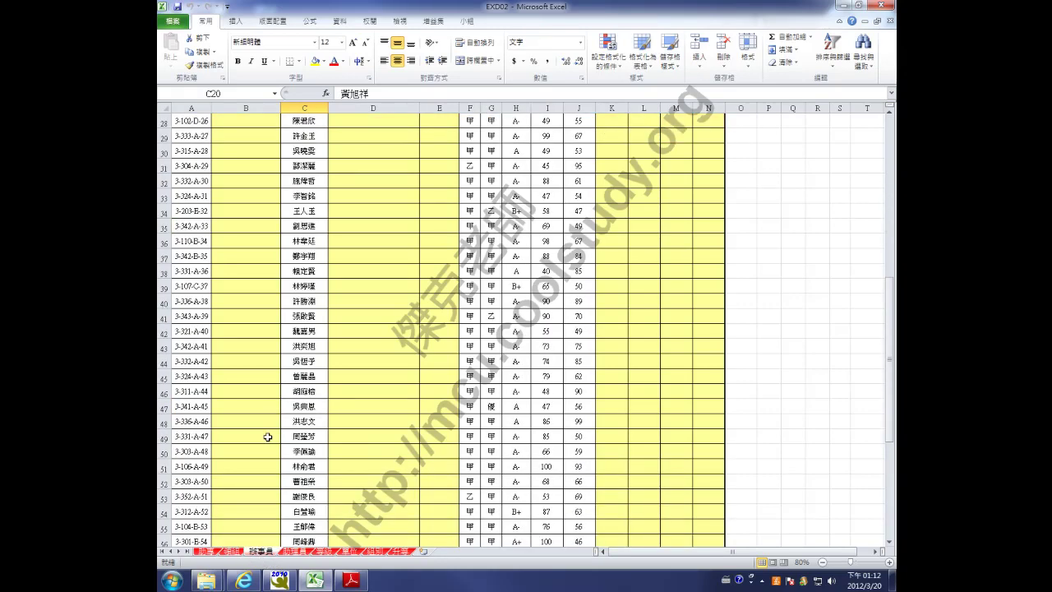
scroll(267, 436, down, 5)
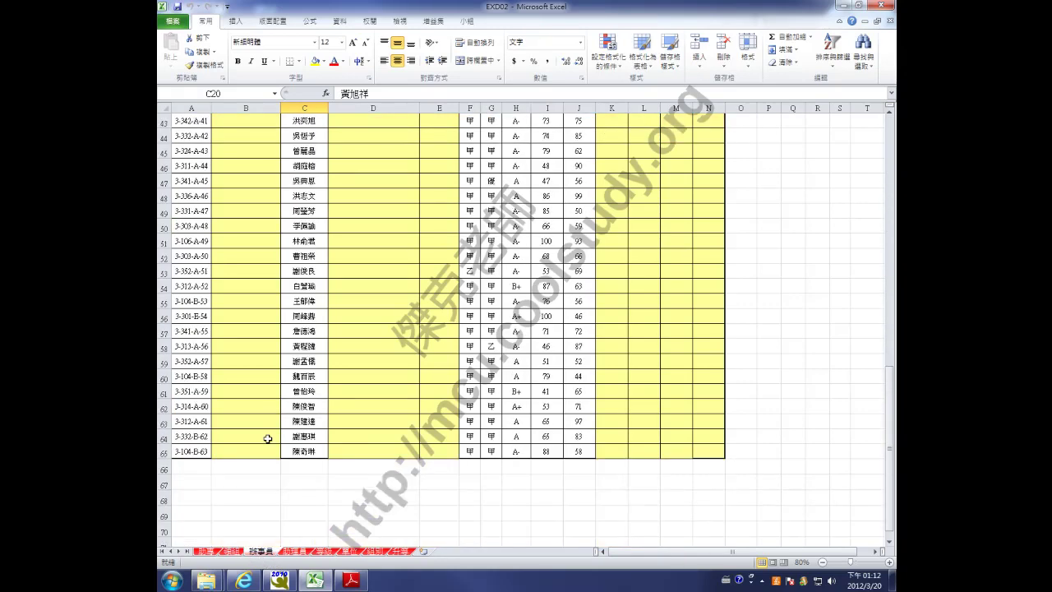
click(294, 552)
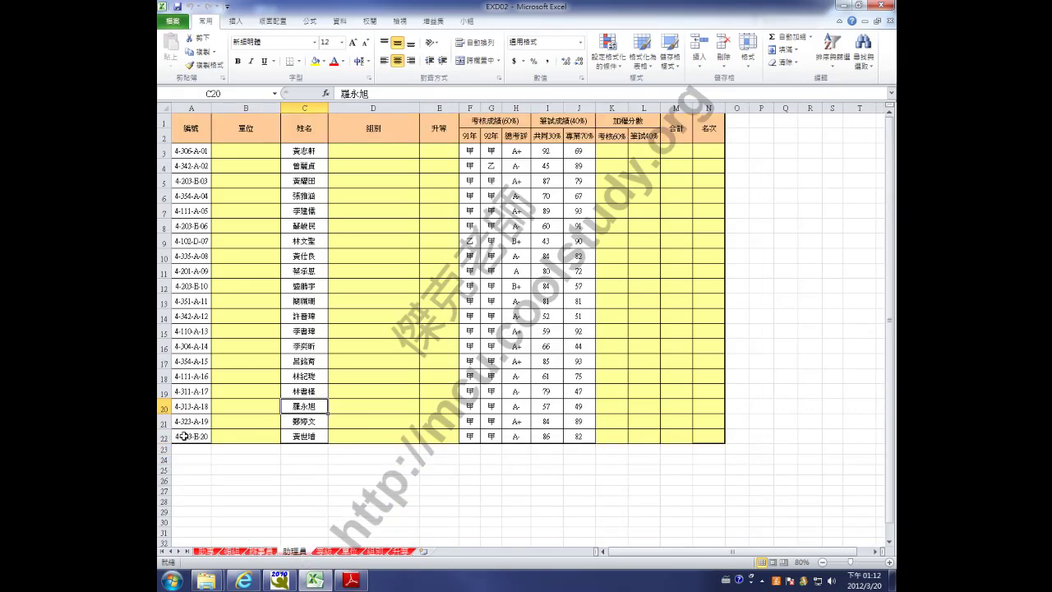
click(204, 551)
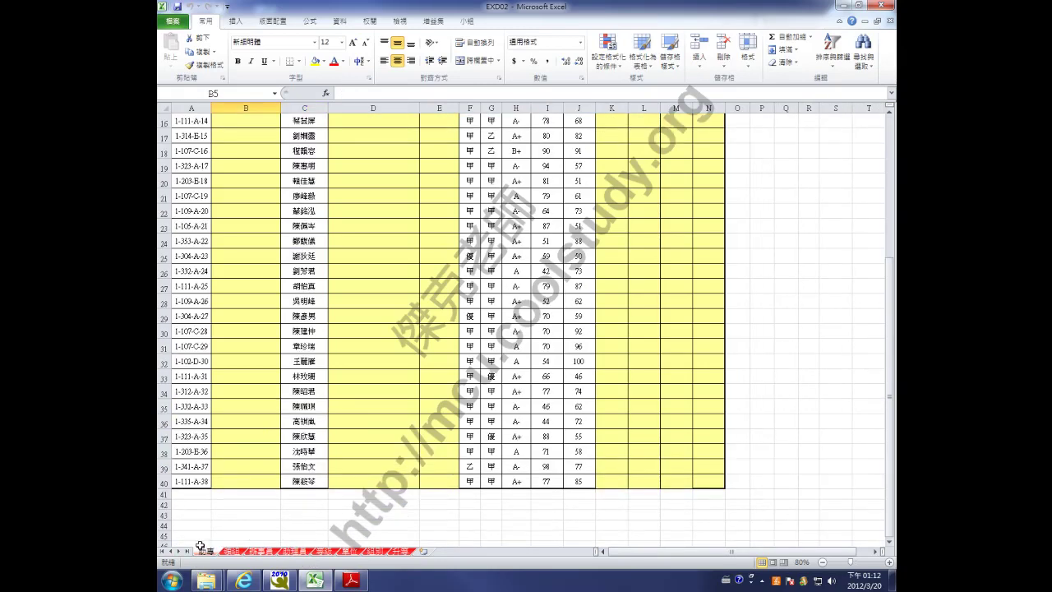
- Group the 助專, 領組, 辦事員 and 助理員 worksheets for joint editing, consulting the EXQ204 exercise PDF in Adobe Reader
click(351, 581)
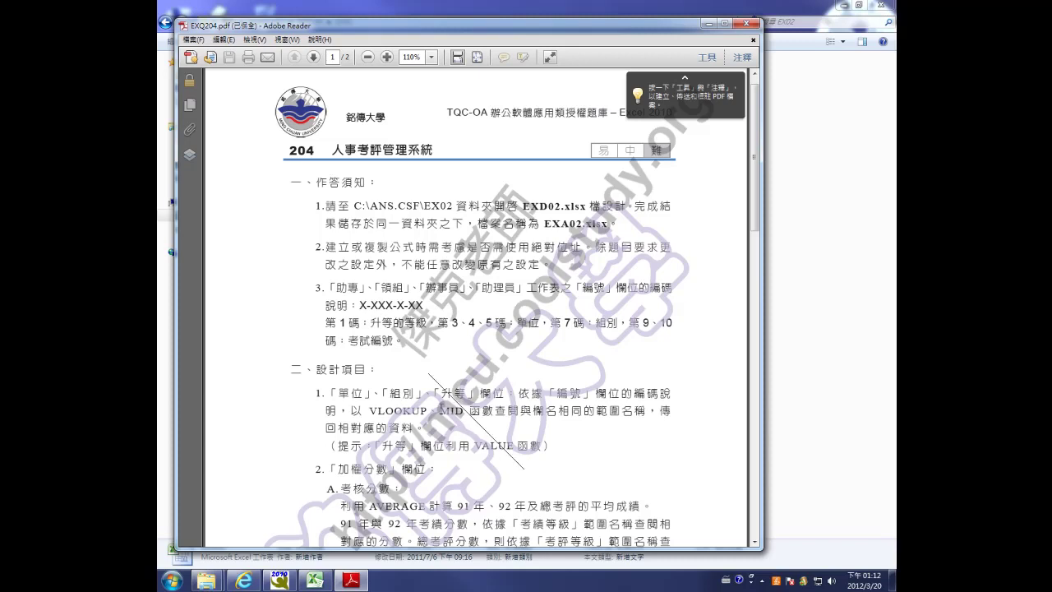
click(314, 580)
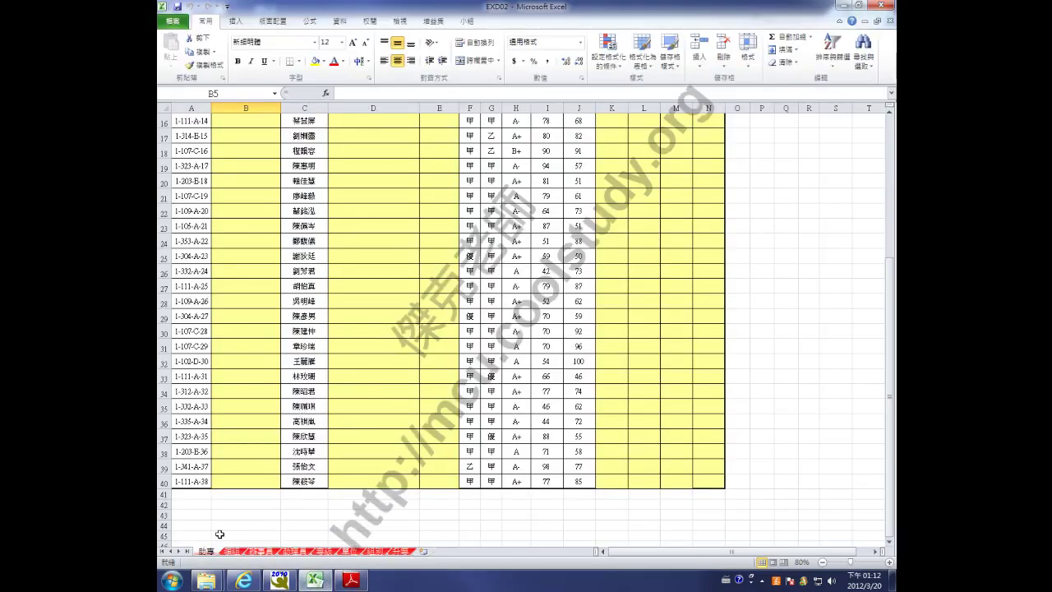
scroll(233, 455, up, 5)
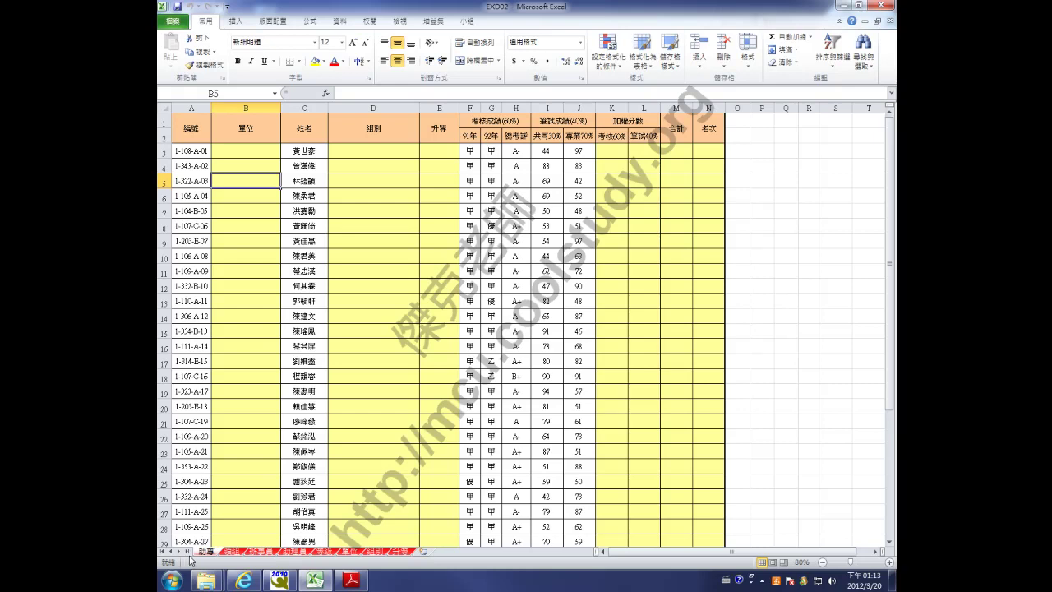
shift+click(290, 553)
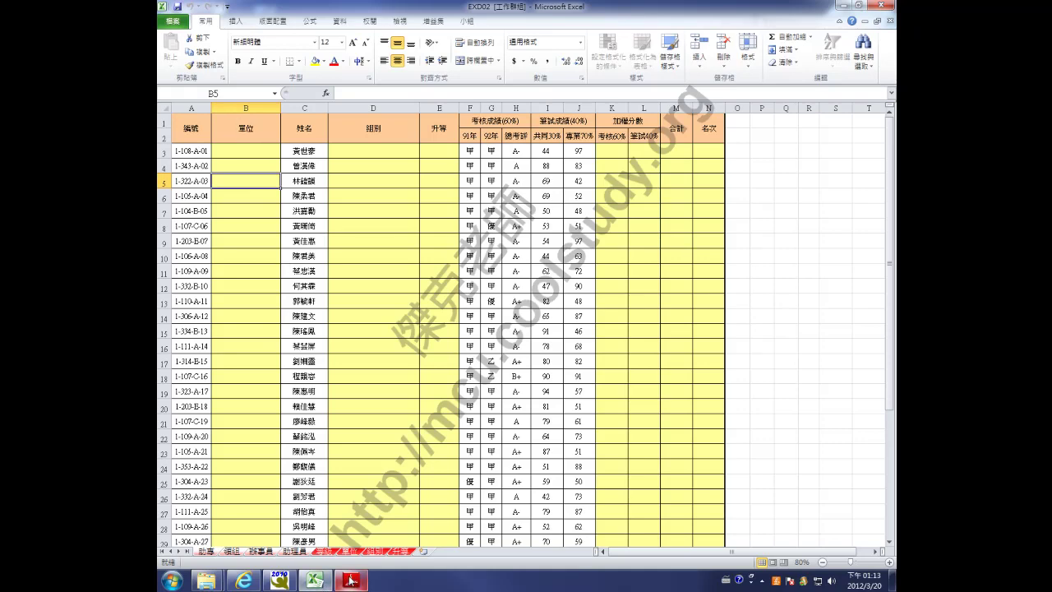
click(351, 581)
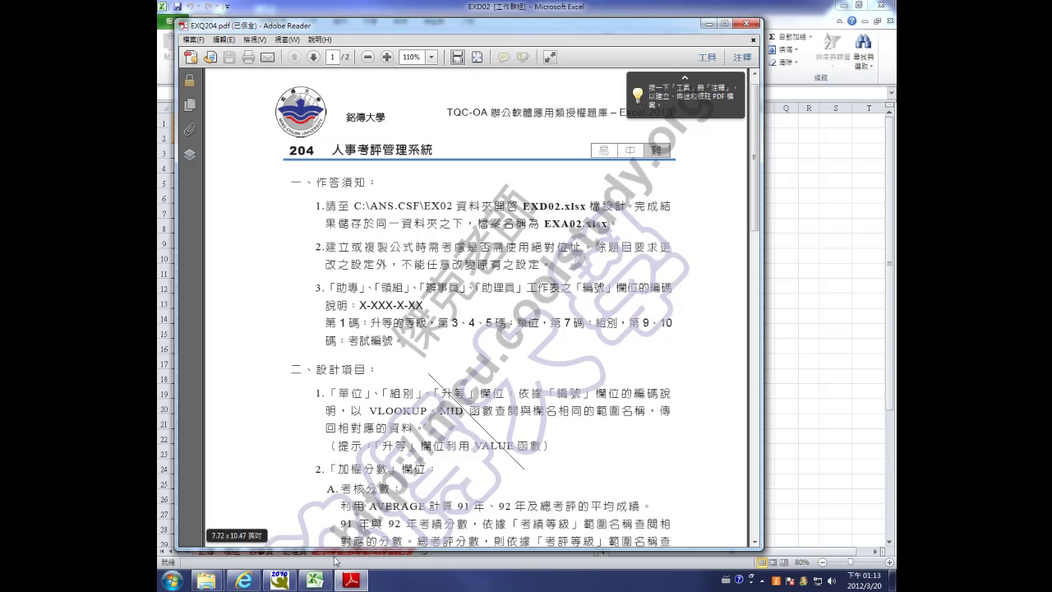
click(316, 581)
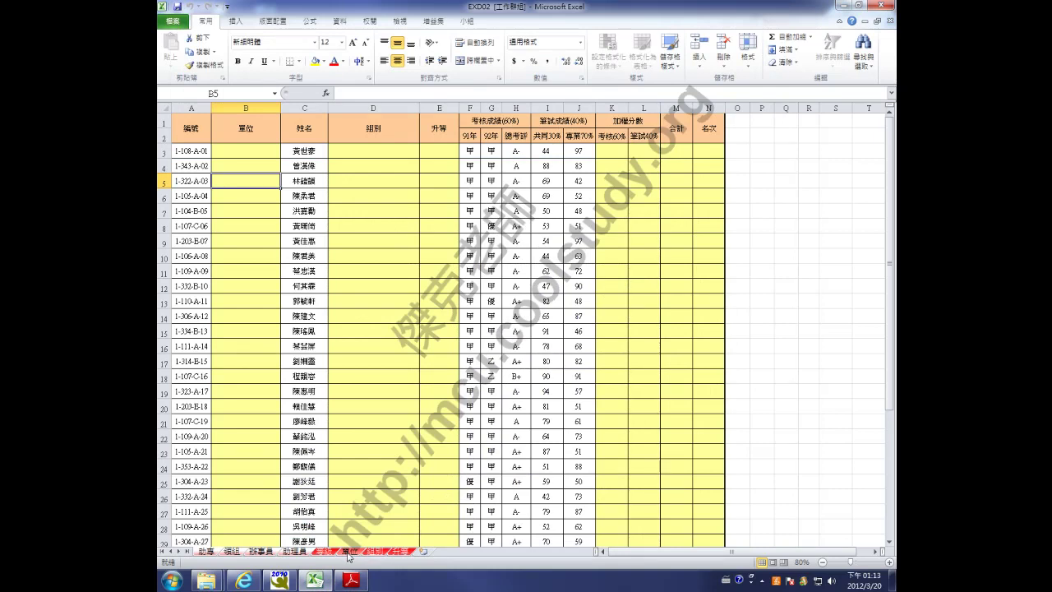
- Enter =MID($A3,3,3) in cell B3 of the 單位 column to extract the unit code, keeping only column A absolute
click(237, 153)
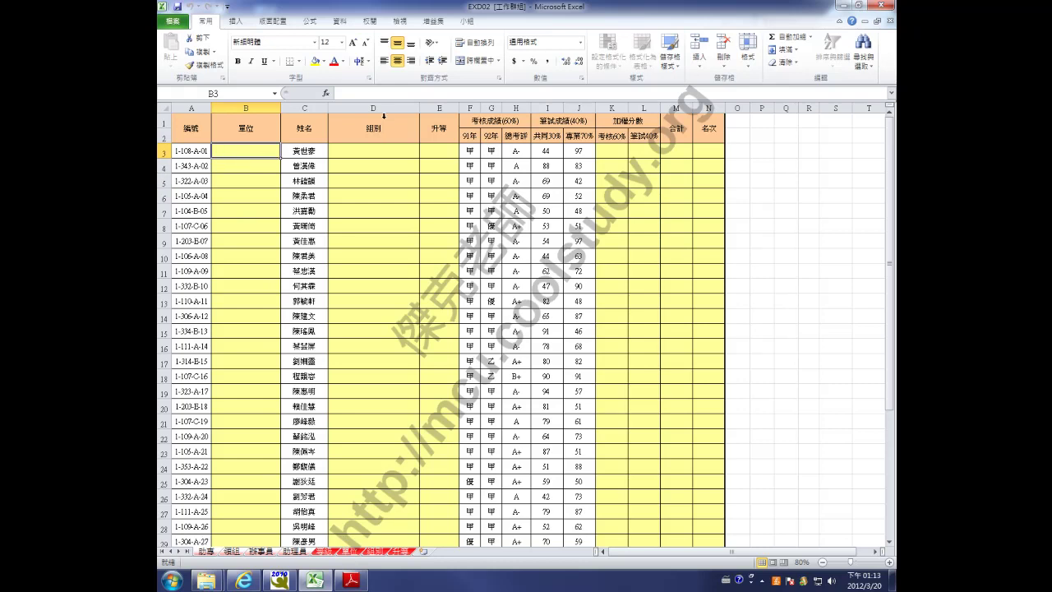
click(353, 94)
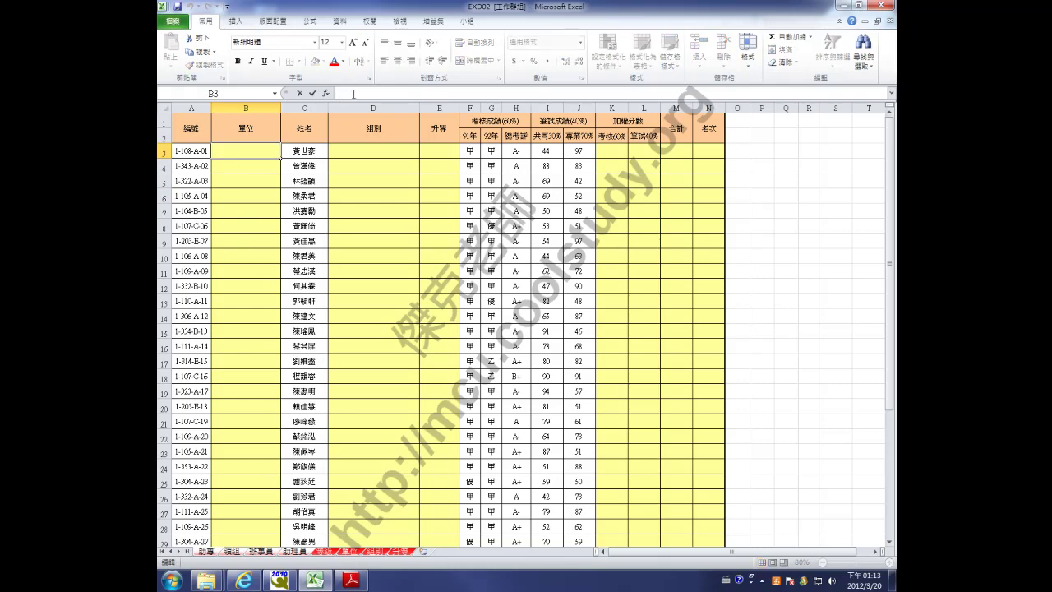
text(=)
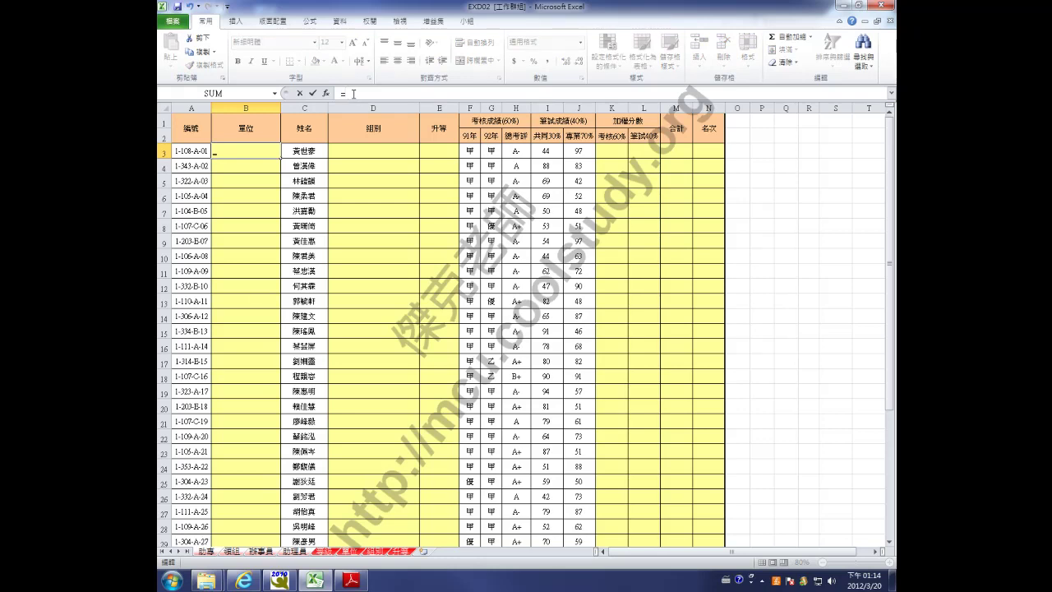
text(id)
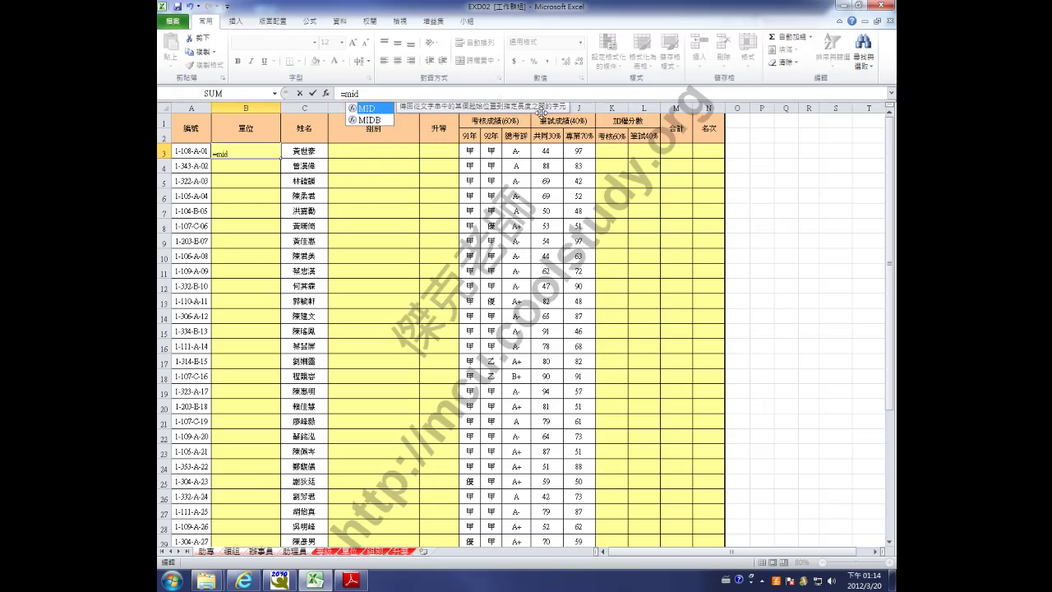
text(()
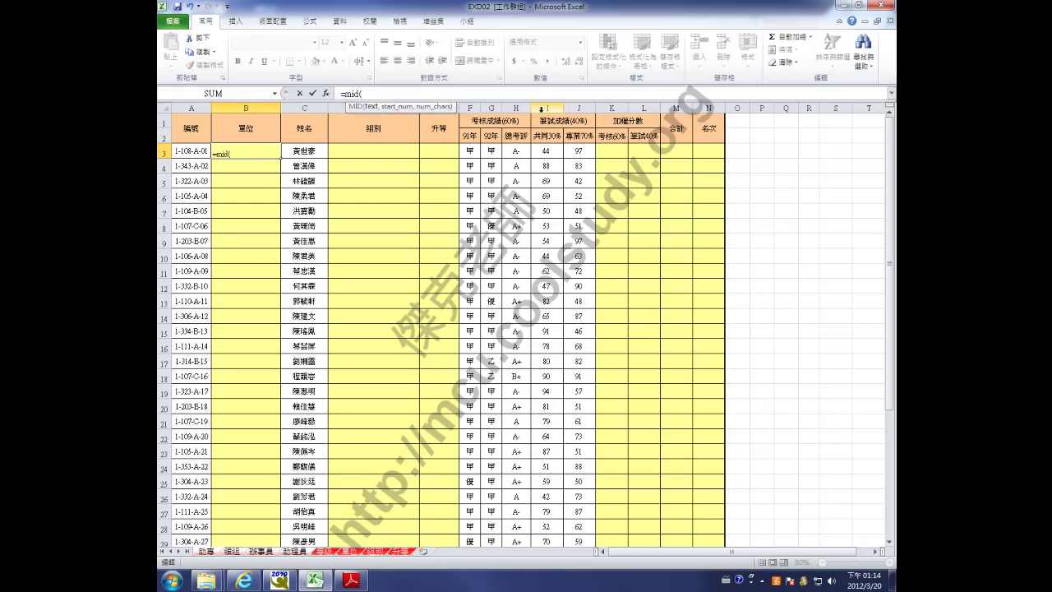
click(189, 152)
key(F4)
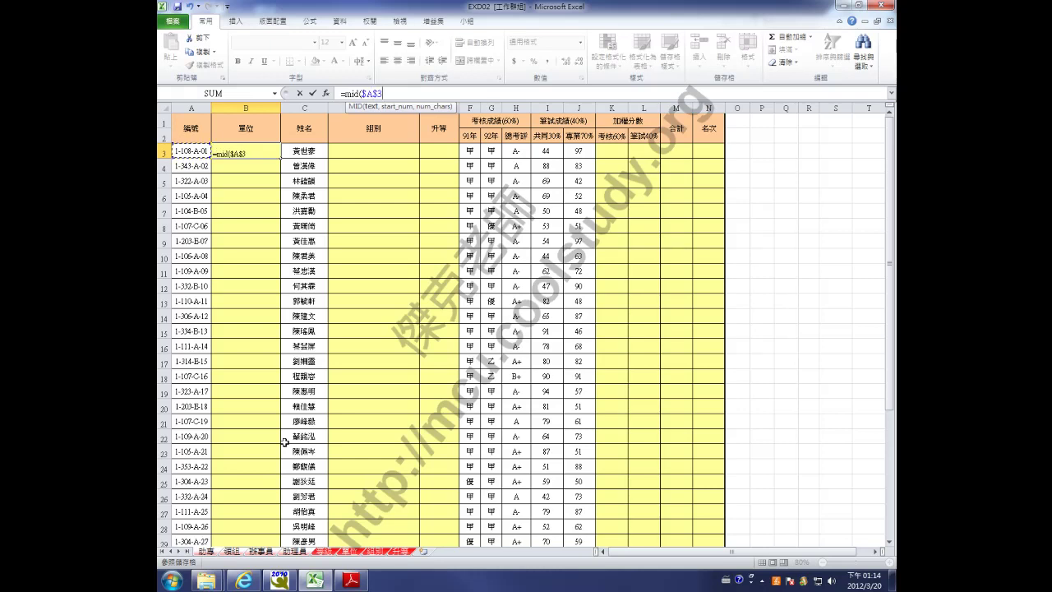
key(F4)
key(F4)
text(,)
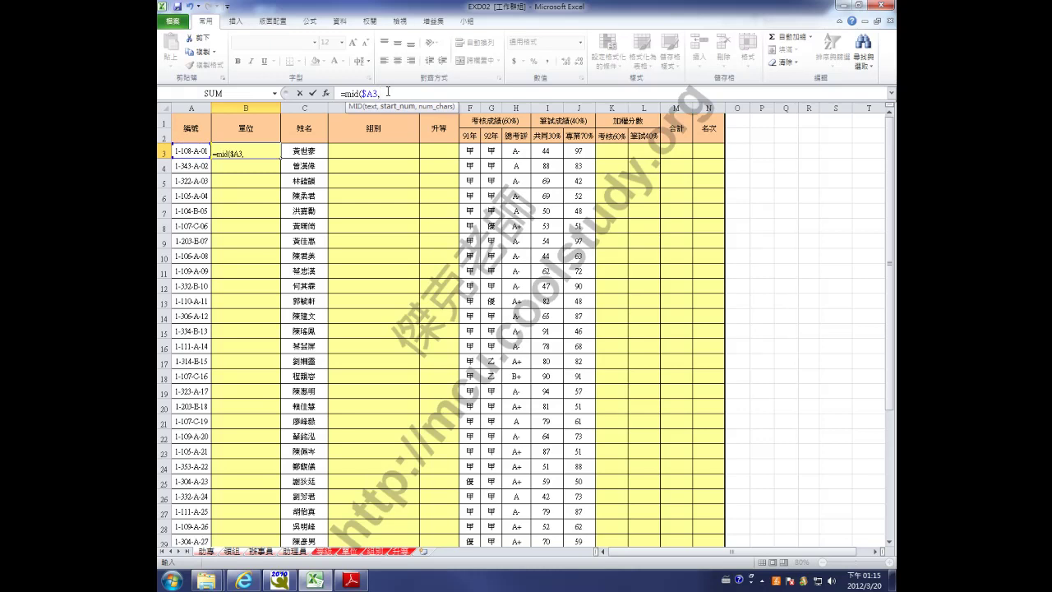
text(3)
text(,3)
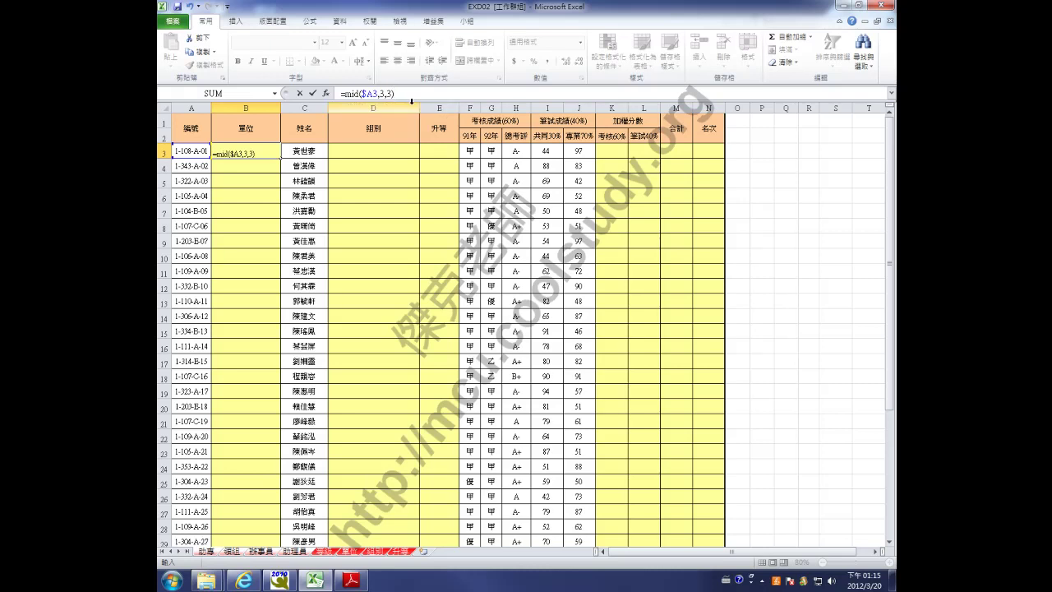
click(314, 95)
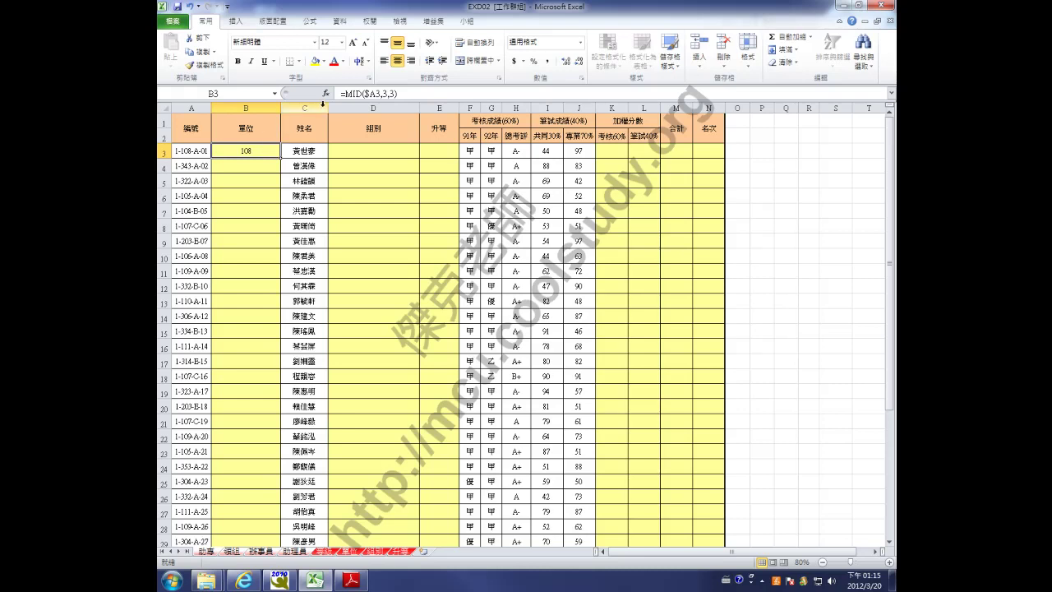
- Wrap the MID formula in cell B3 in a VLOOKUP so the extracted unit code becomes the lookup value
click(346, 94)
click(346, 93)
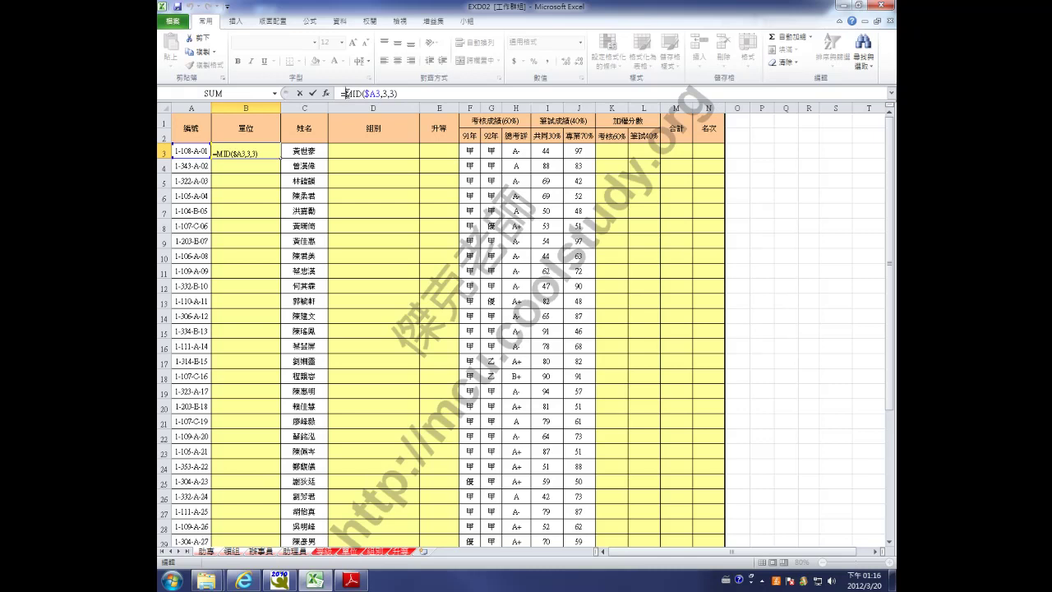
text(V)
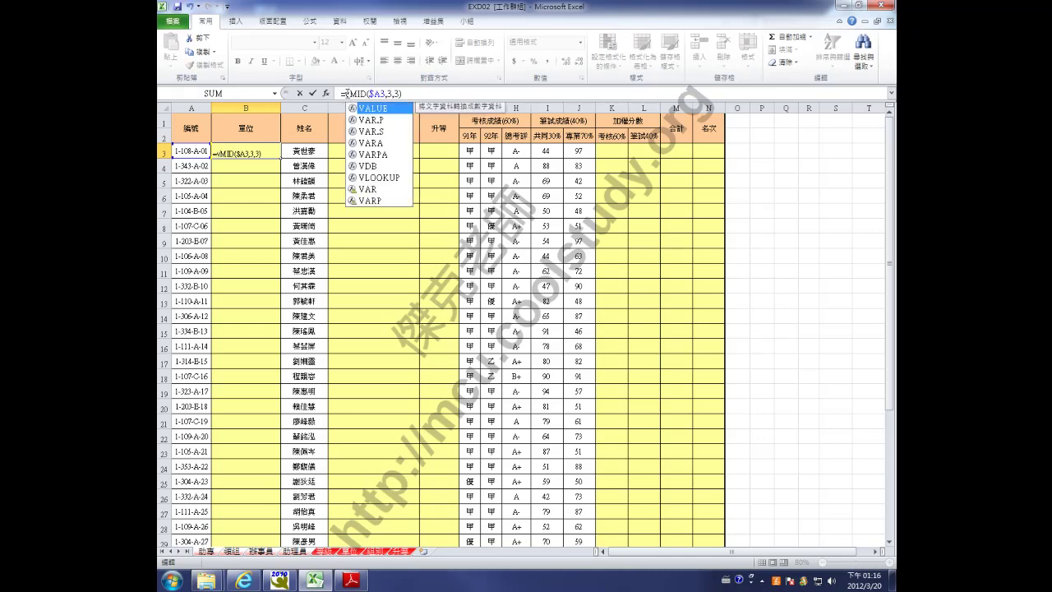
text(l)
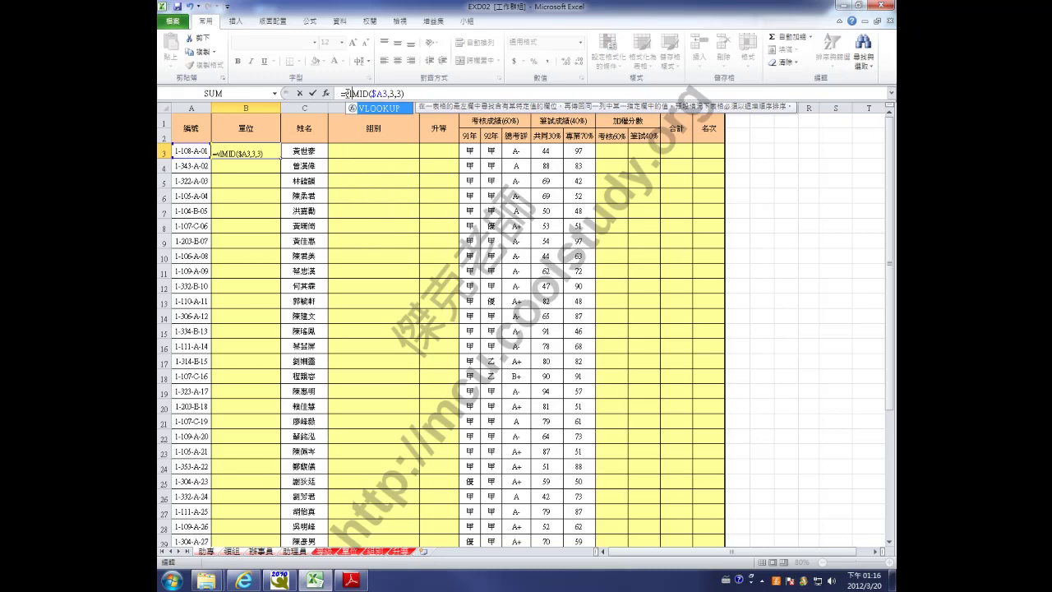
text(ookup()
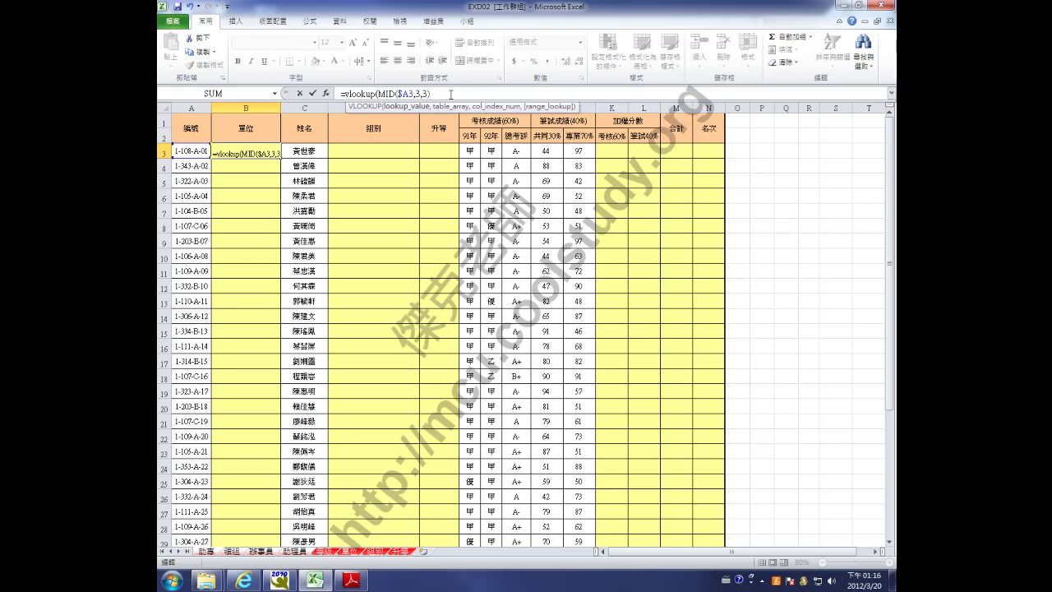
text(,)
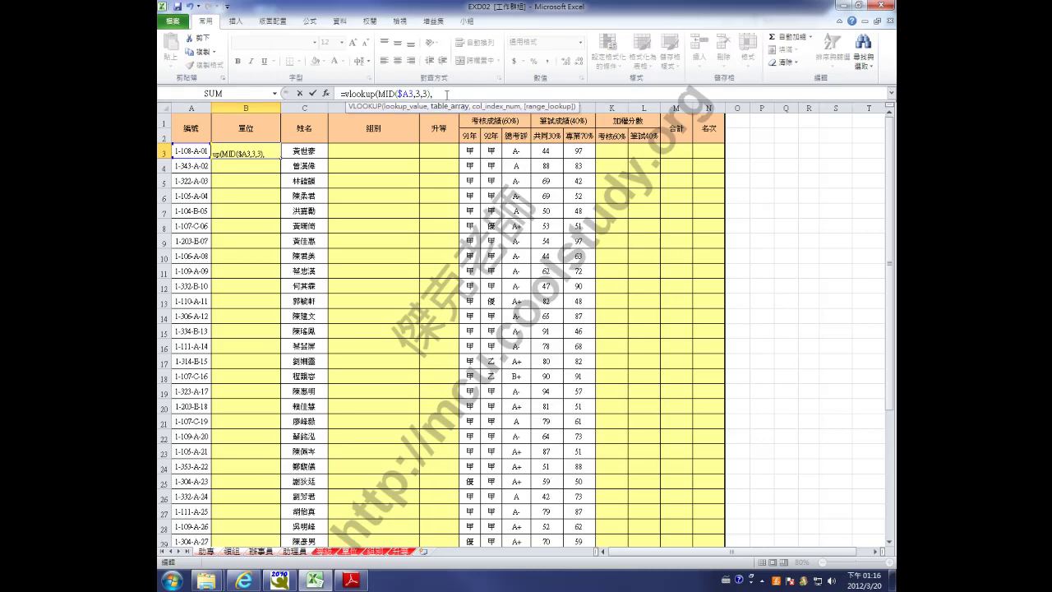
- Try to reference the code and name table on the 單位 sheet as the VLOOKUP's table array
click(349, 552)
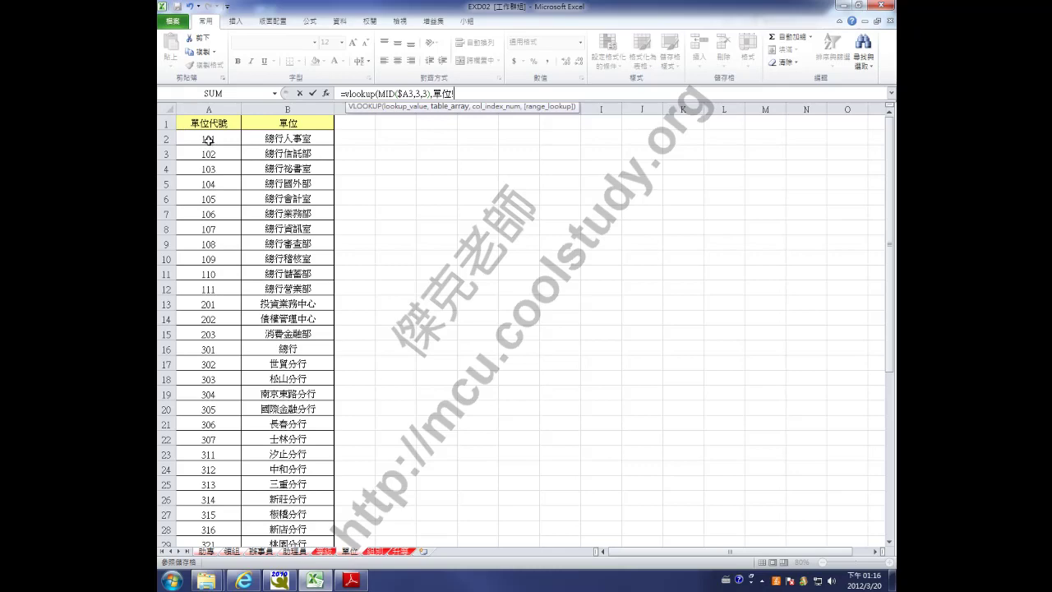
drag(207, 140, 317, 514)
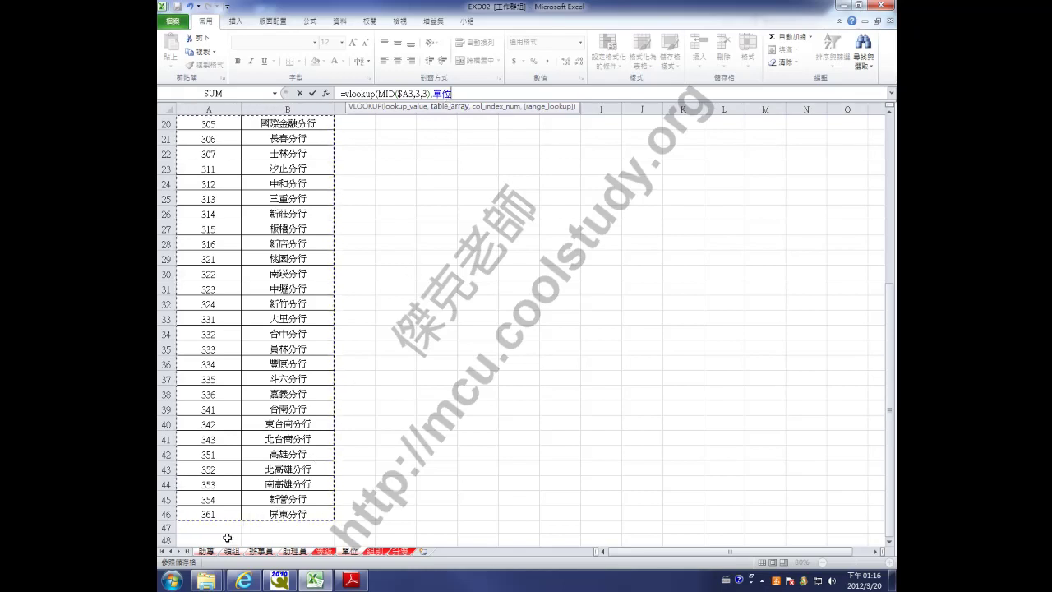
click(206, 552)
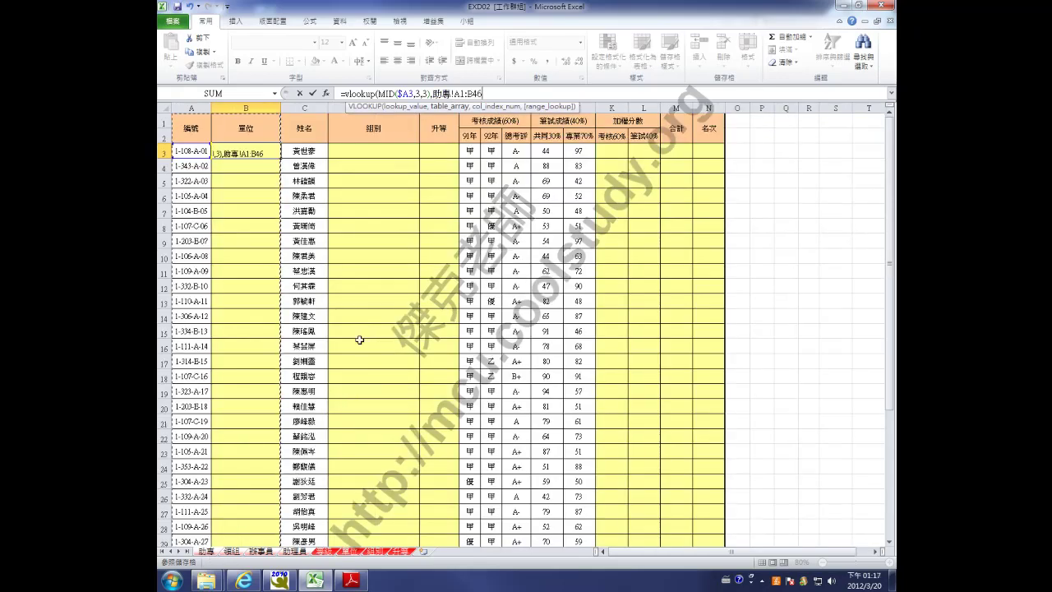
click(349, 551)
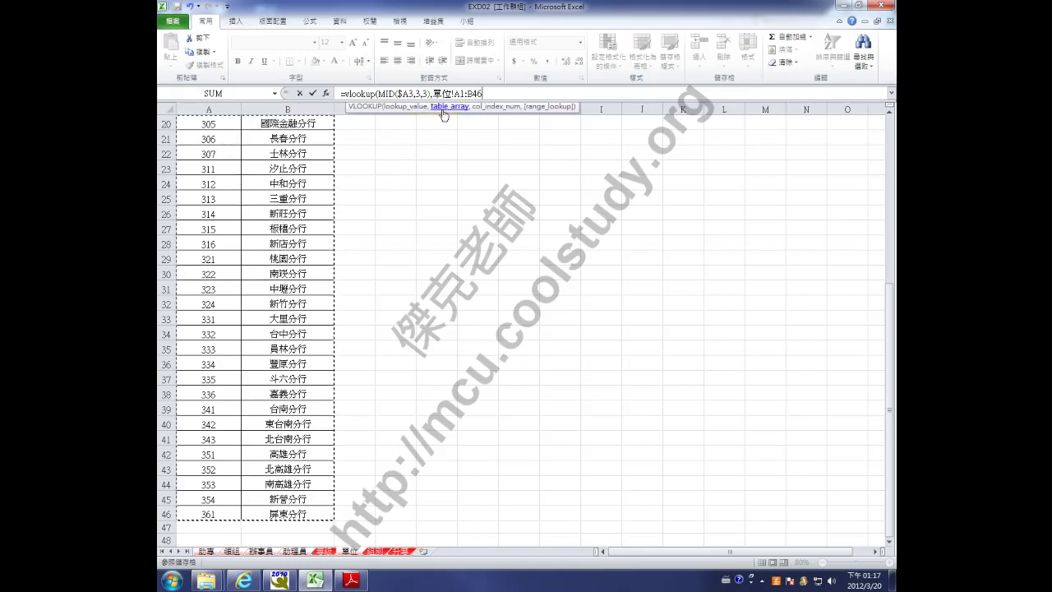
click(206, 550)
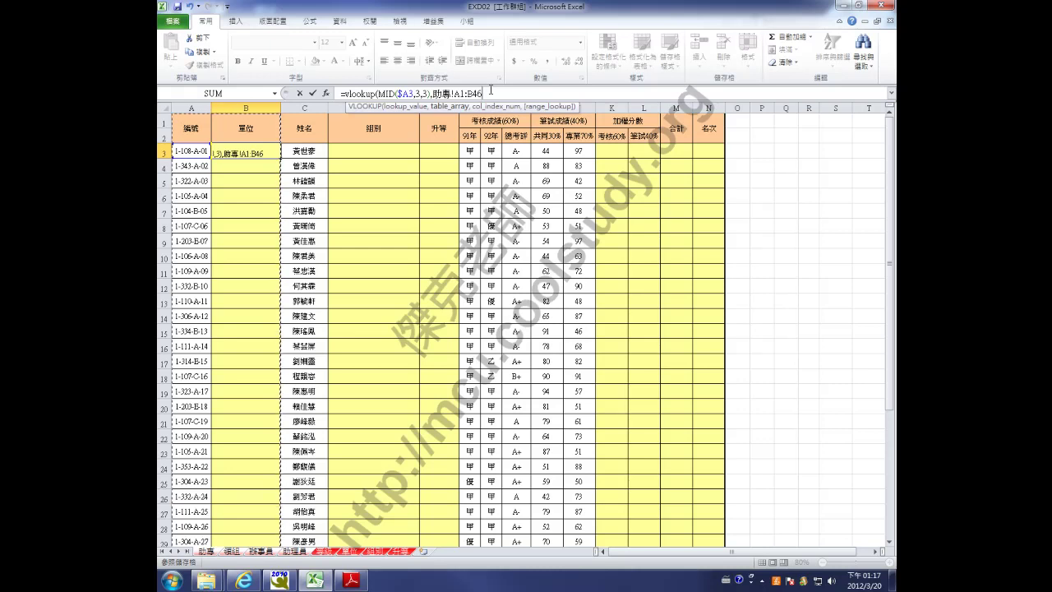
- Complete the VLOOKUP in B3 with column index 2 and FALSE for an exact match, and widen column B
text(,)
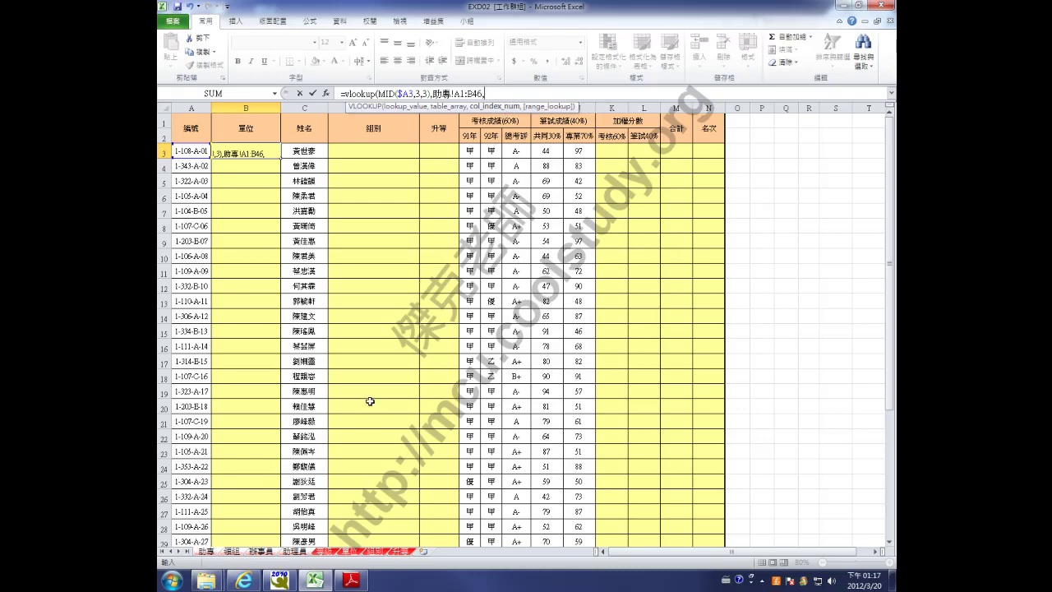
click(349, 551)
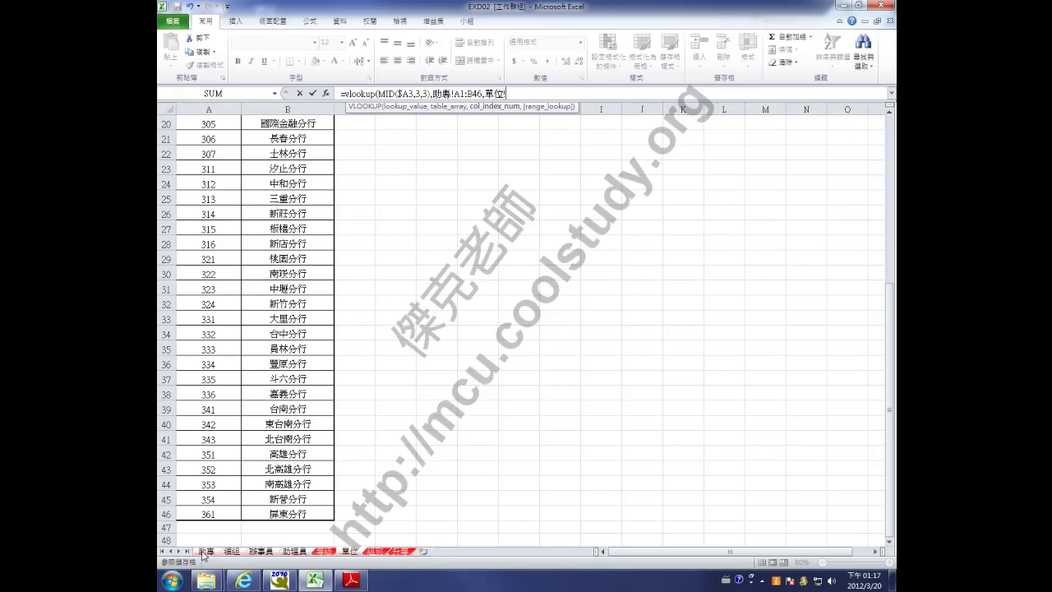
text(2)
key(Return)
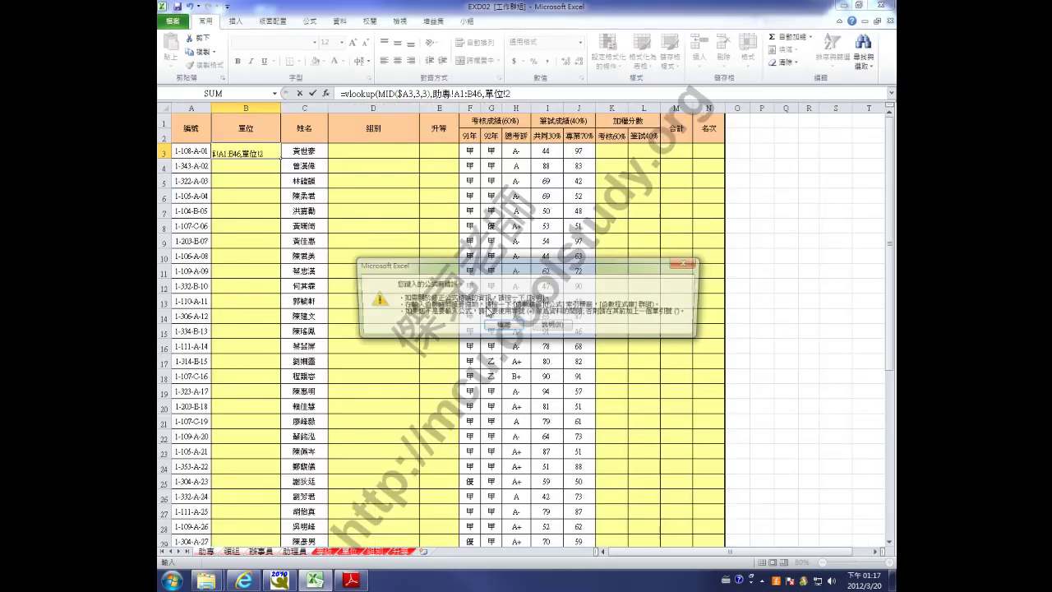
click(503, 325)
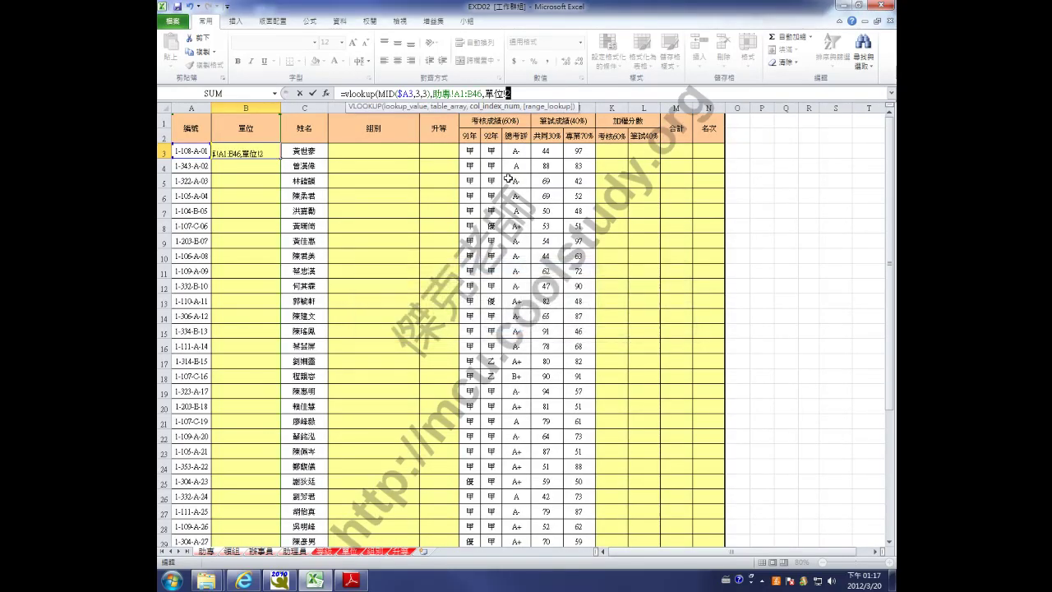
drag(484, 93, 531, 93)
text(2,)
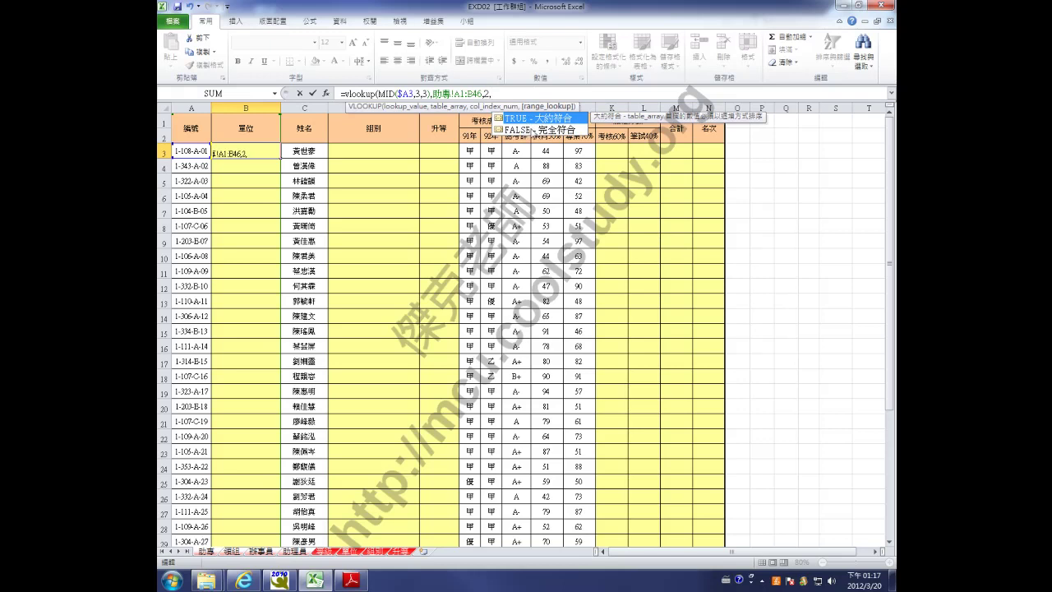
click(532, 131)
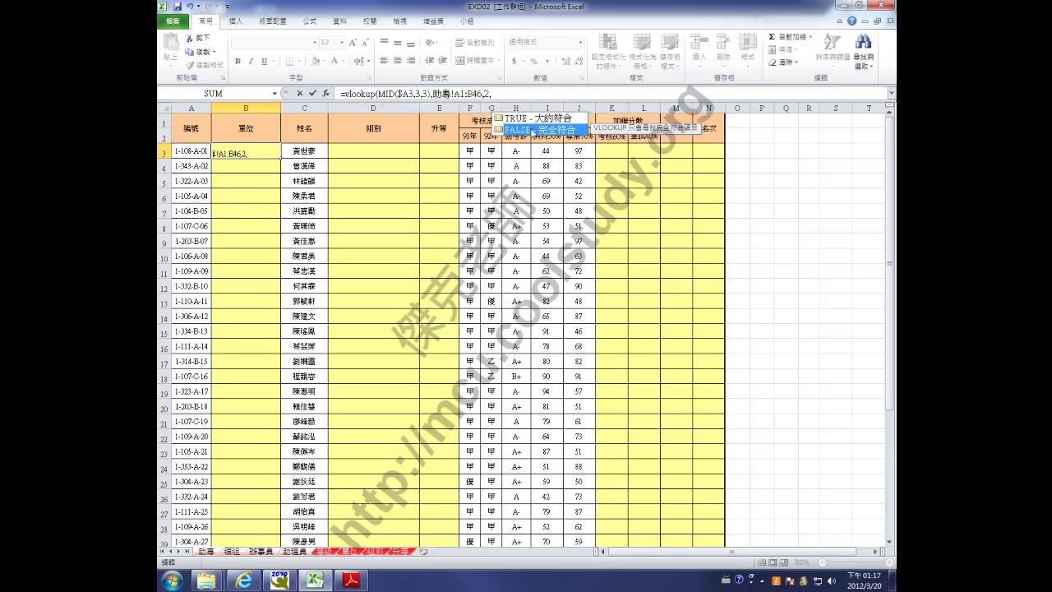
double_click(532, 131)
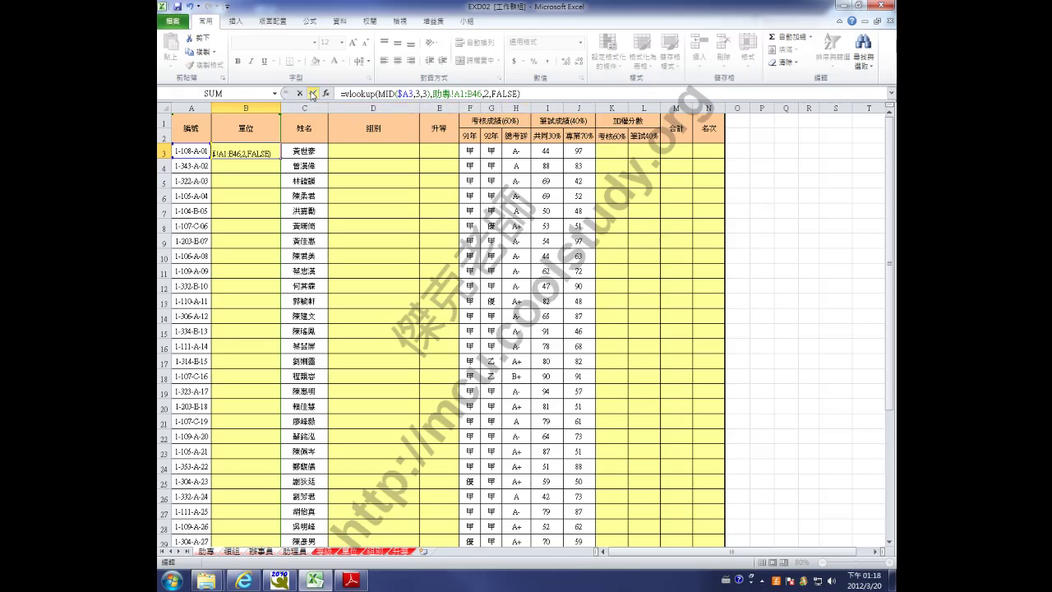
click(312, 94)
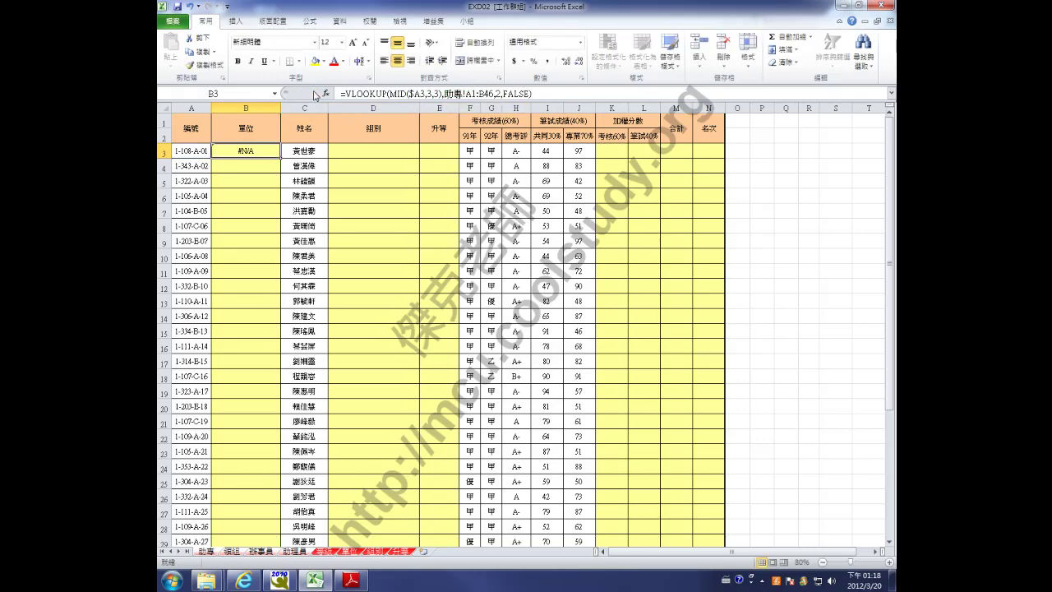
drag(280, 107, 293, 107)
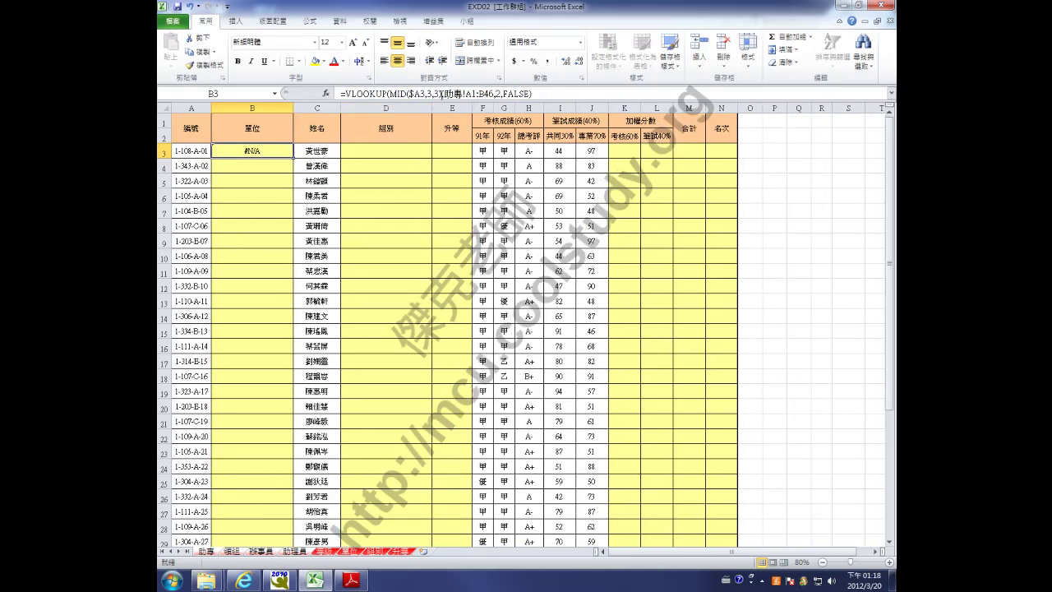
- Remove the 助專!A1:B46 table reference from the VLOOKUP formula in B3
click(441, 93)
text(,)
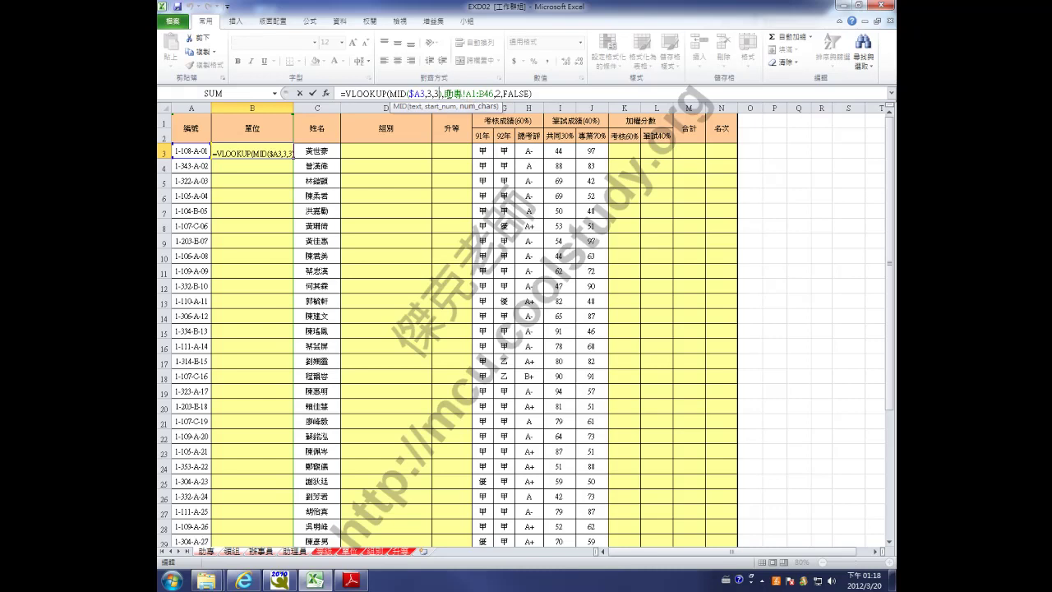
key(Right)
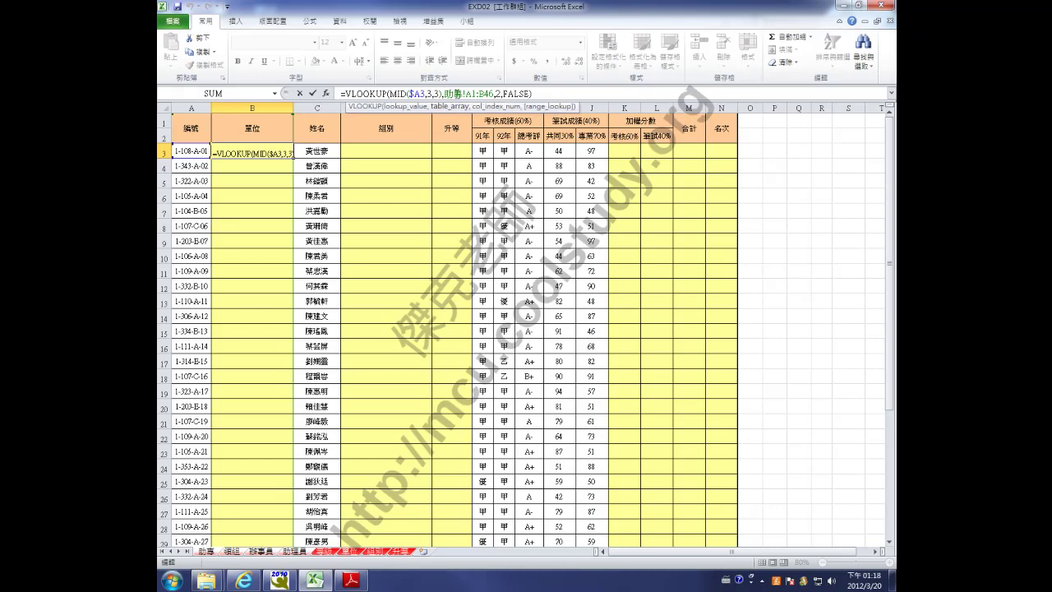
key(Delete)
key(Delete)
key(Delete)
key(Delete)
key(Delete)
key(Delete)
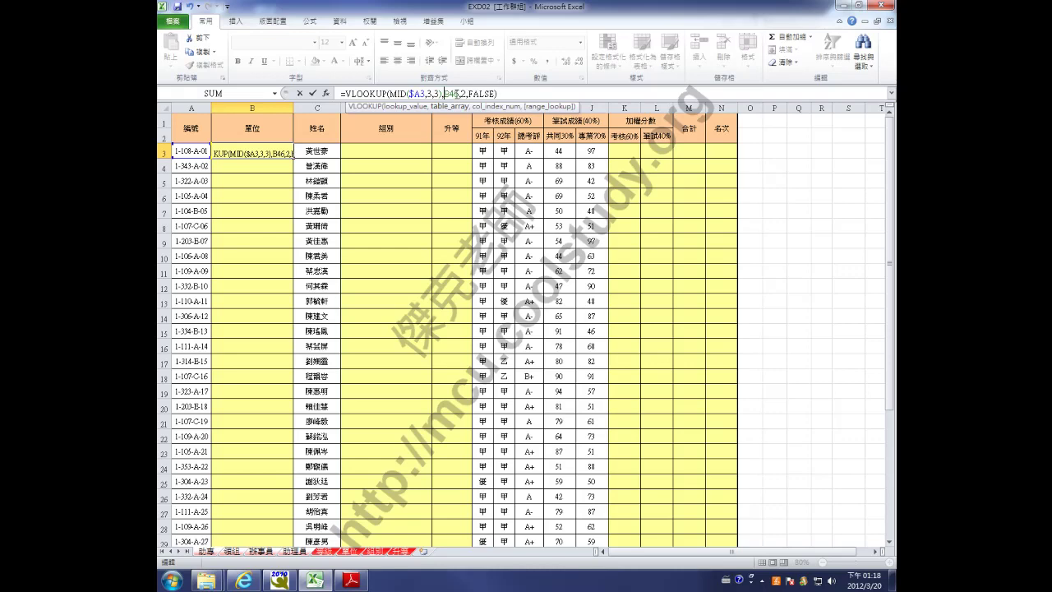
key(Delete)
key(Delete)
key(Delete)
- Set the VLOOKUP's table array to the 單位 named range by selecting the unit table through row 46 on the 單位 sheet
click(350, 551)
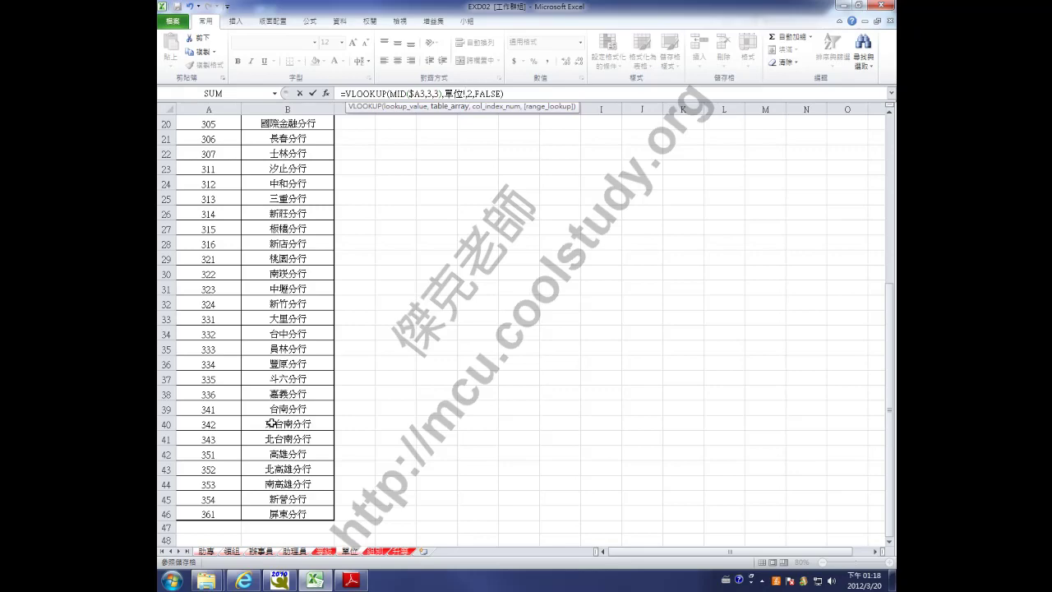
drag(889, 312, 888, 118)
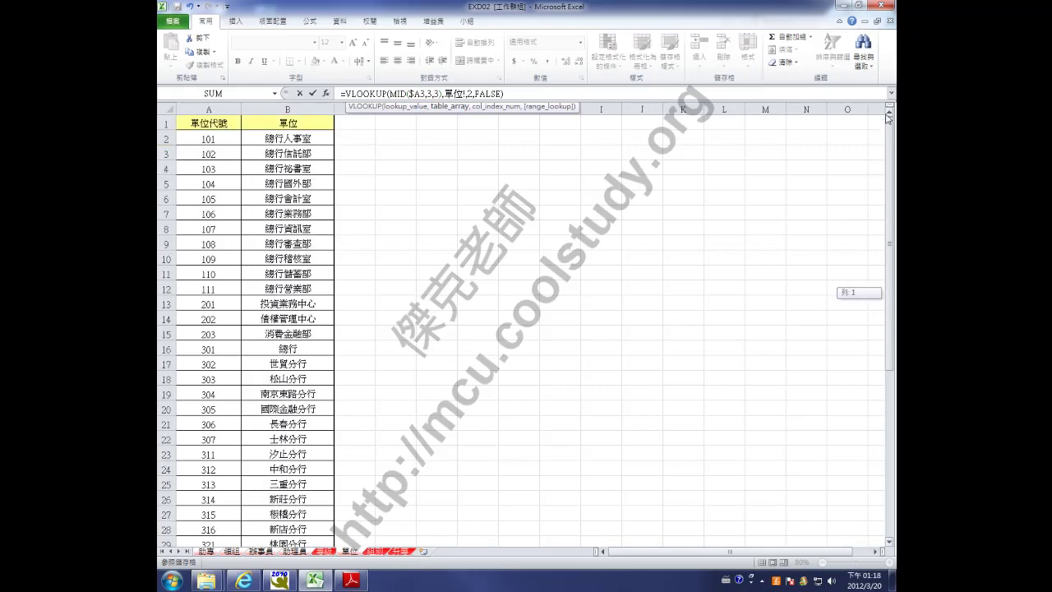
drag(205, 140, 314, 516)
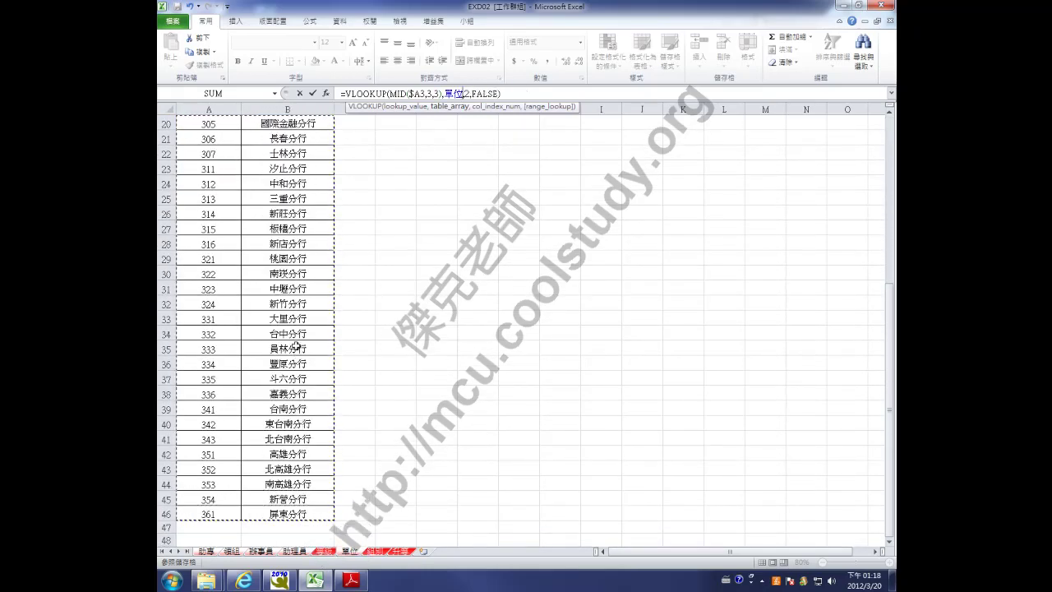
click(312, 93)
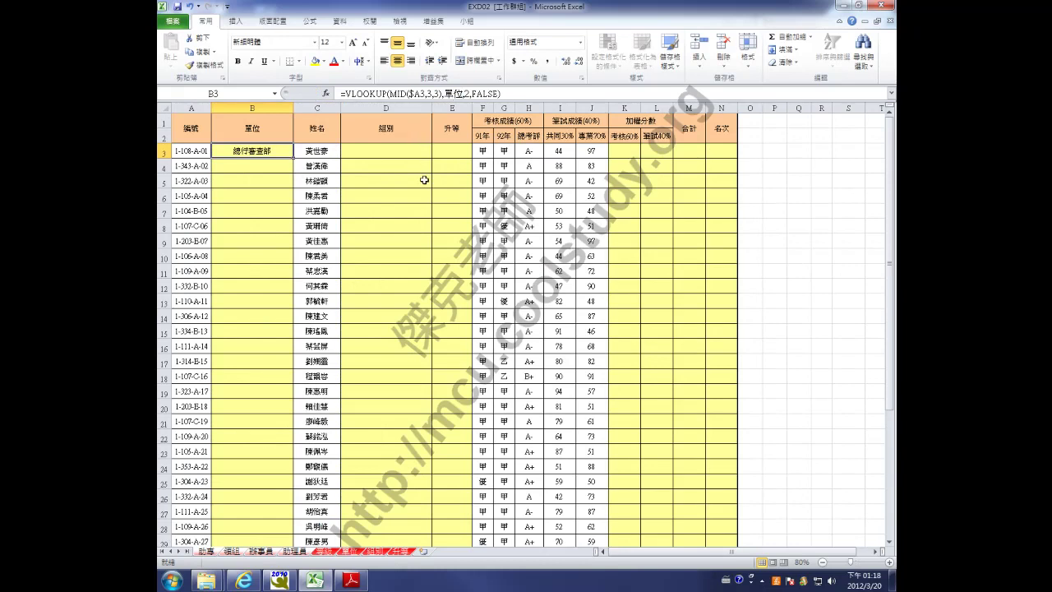
- Check the range names of the two 等級 score tables and the 組別 table, and return to the 助專 sheet
mouse_move(343, 582)
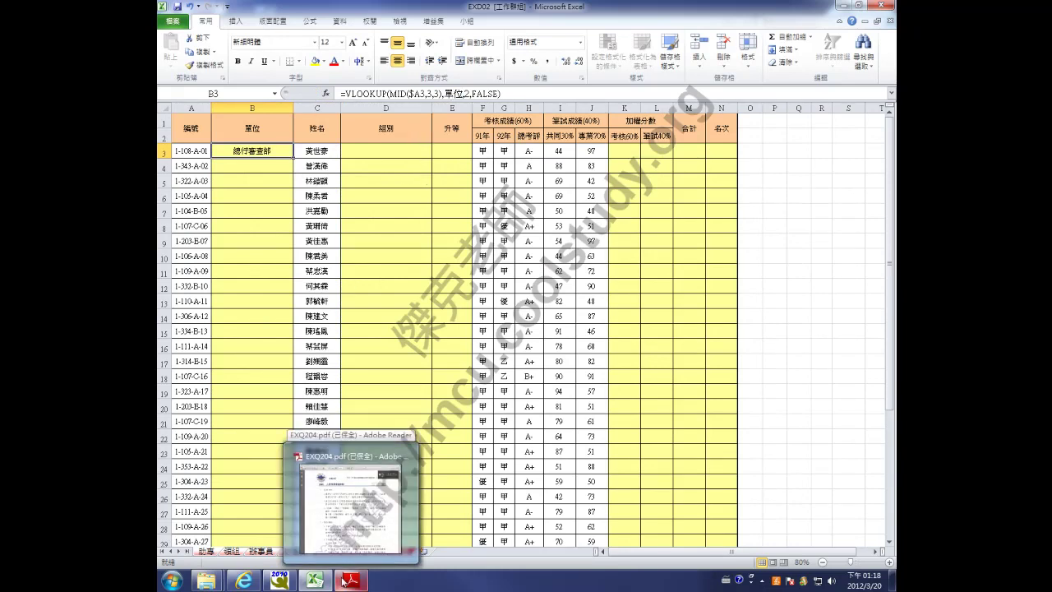
mouse_move(264, 514)
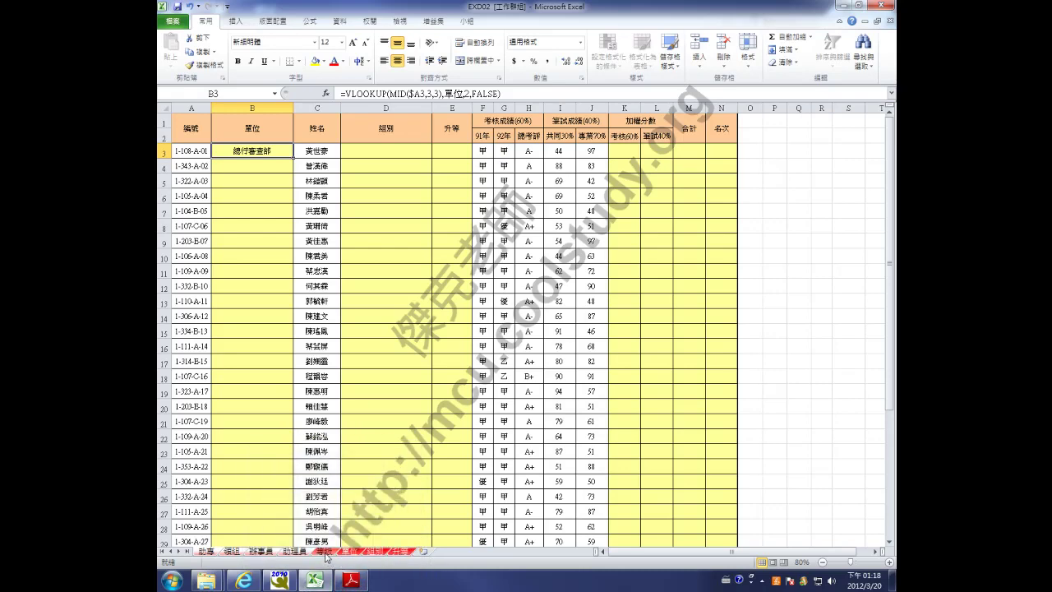
click(325, 552)
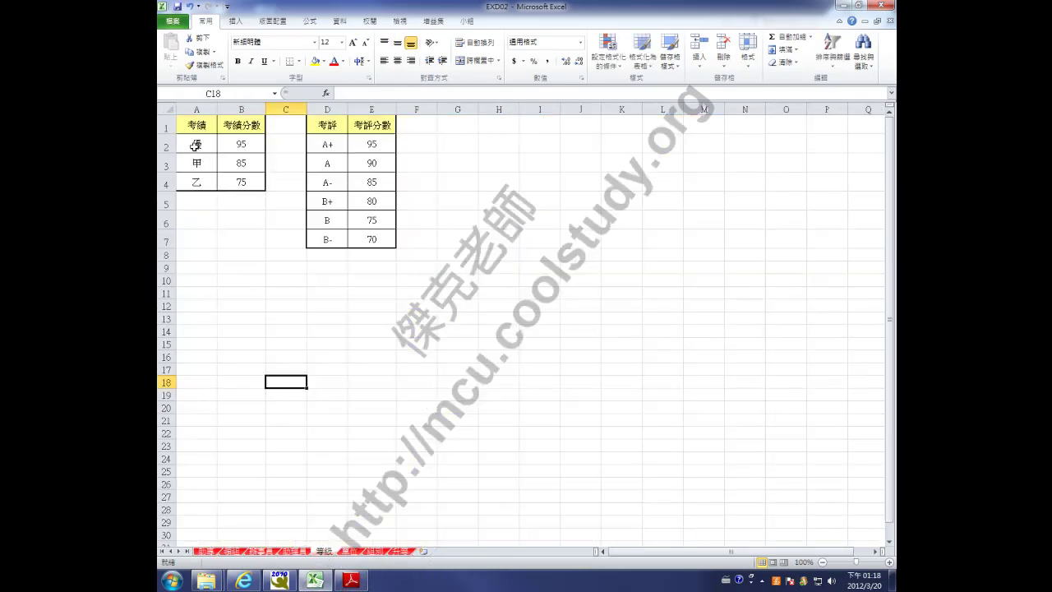
drag(195, 145, 230, 175)
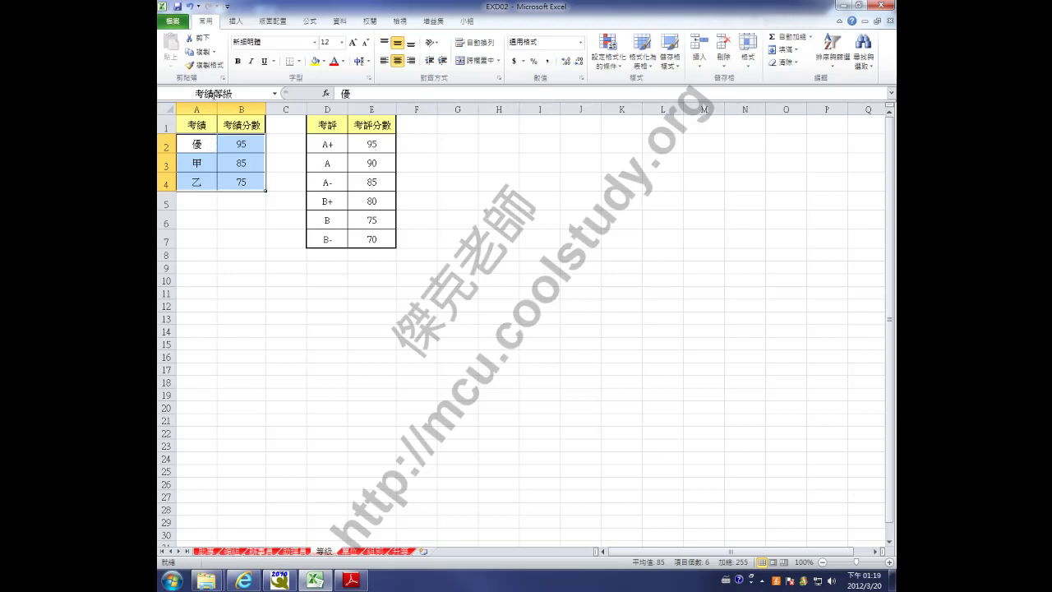
drag(322, 144, 389, 242)
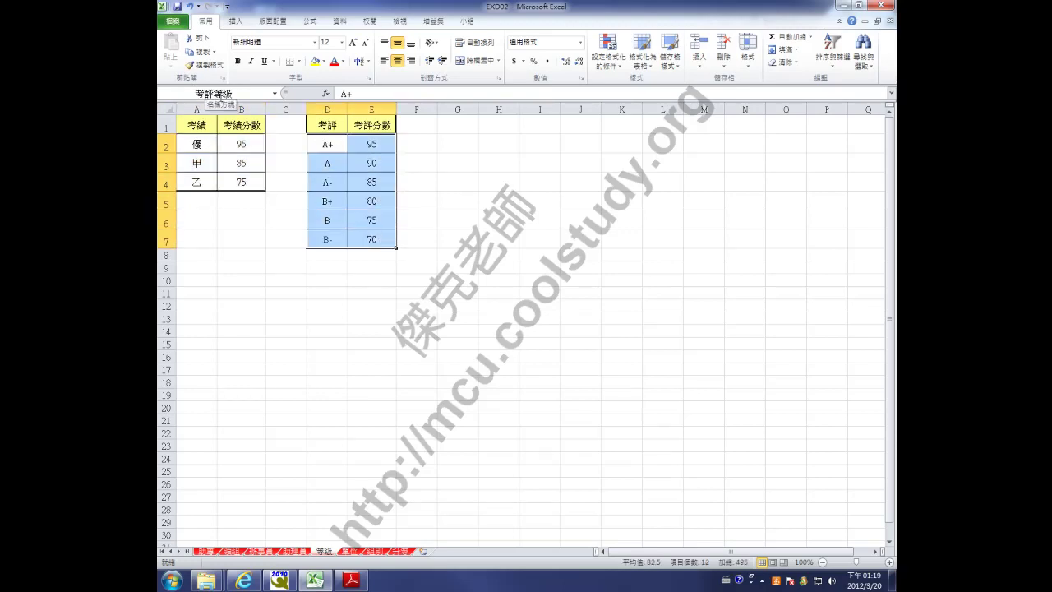
click(350, 551)
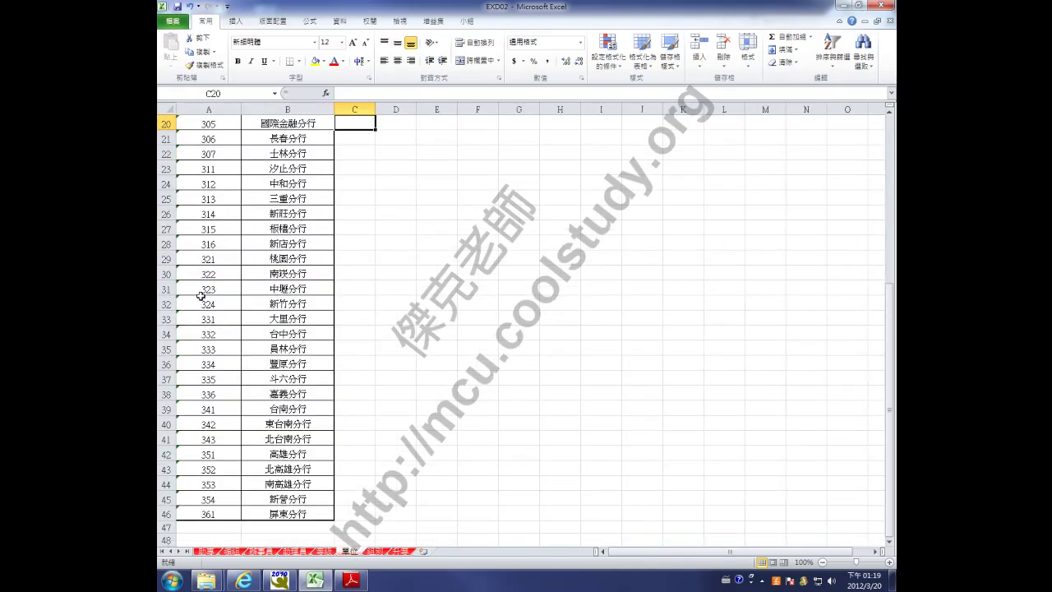
click(373, 552)
click(198, 142)
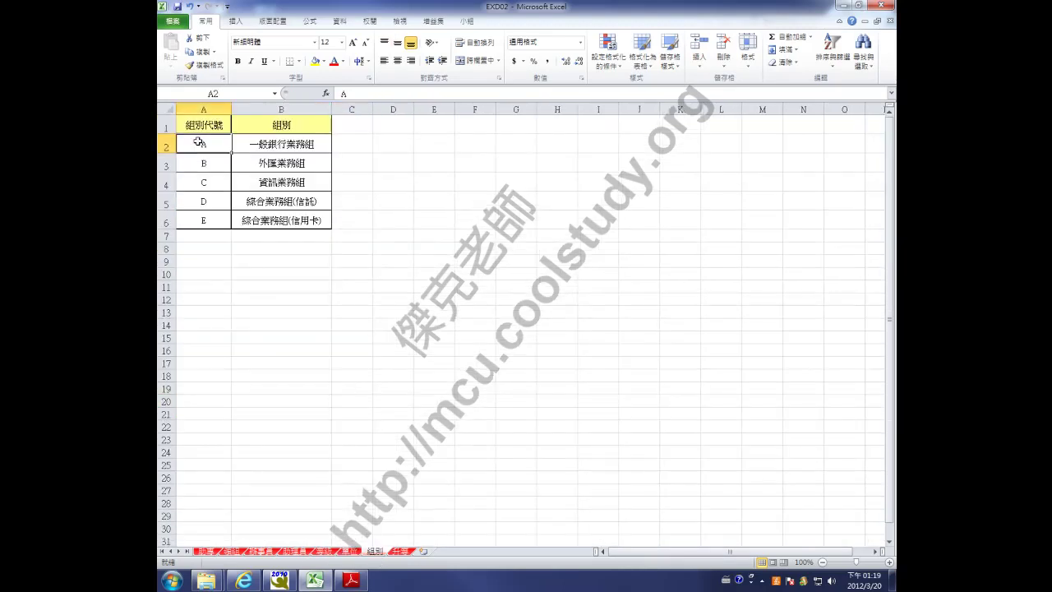
drag(199, 142, 282, 212)
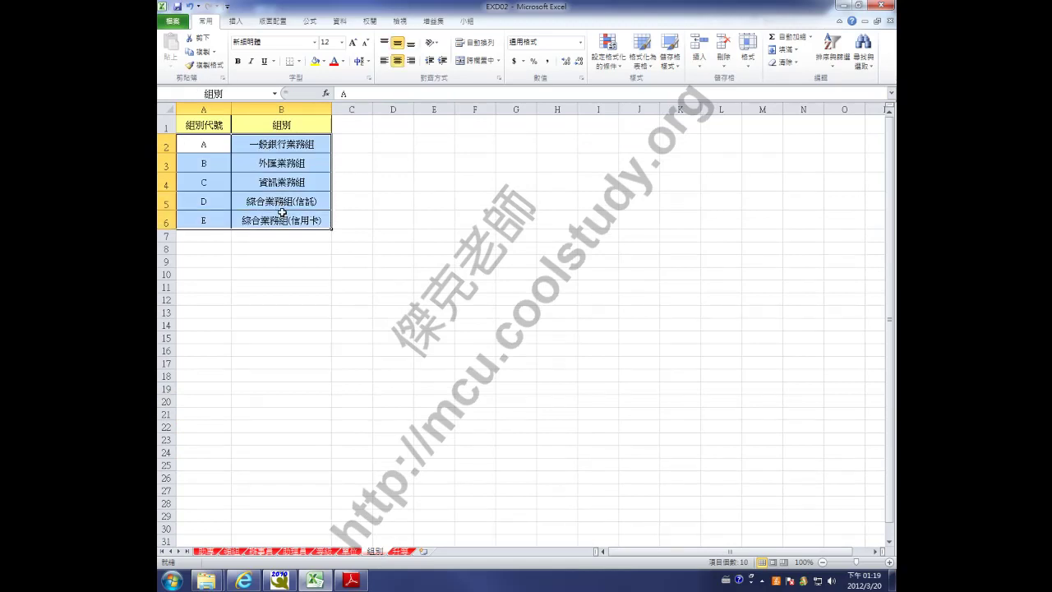
click(206, 552)
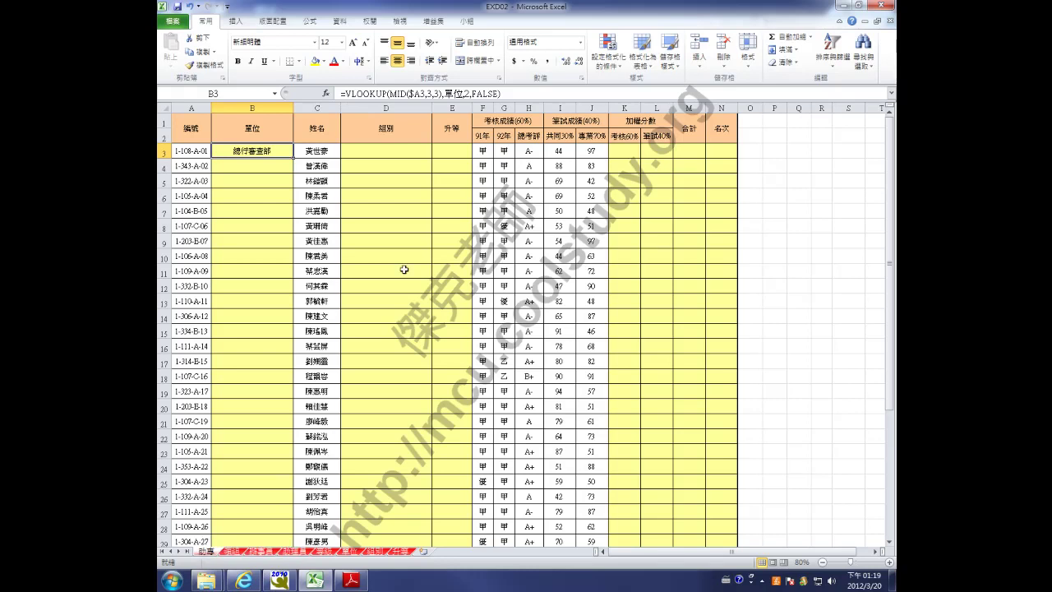
- Copy the whole VLOOKUP formula from B3 on the 助專 sheet and clear the cell
click(515, 92)
drag(515, 92, 334, 98)
key(ctrl+c)
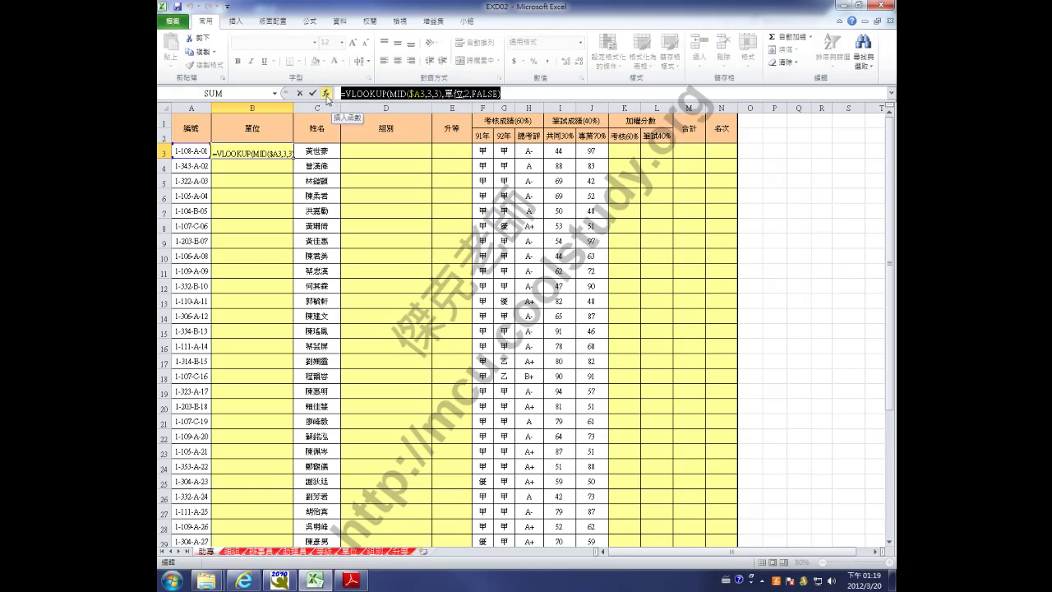
key(Delete)
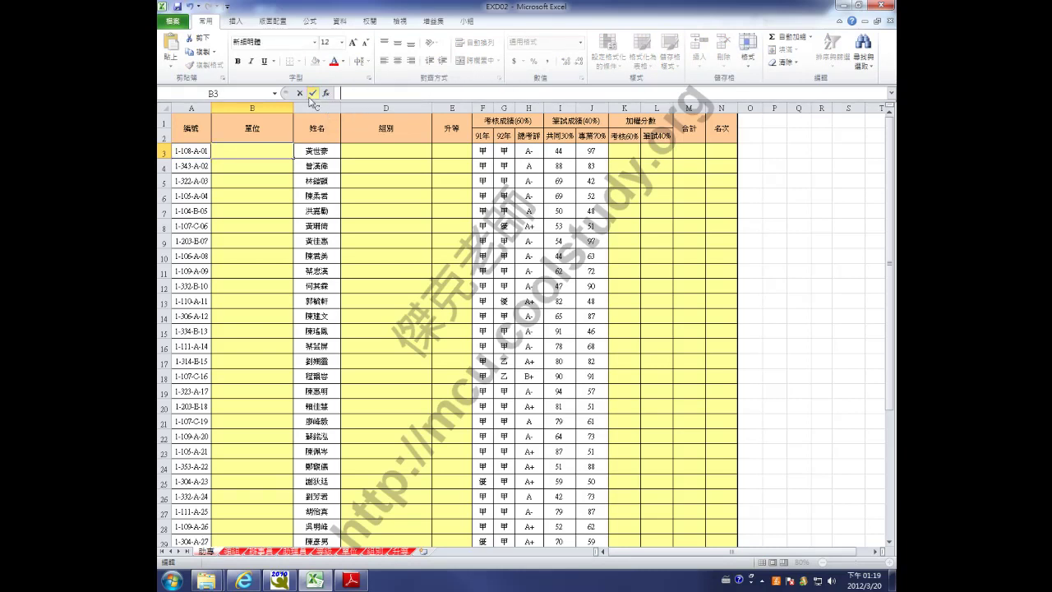
click(312, 93)
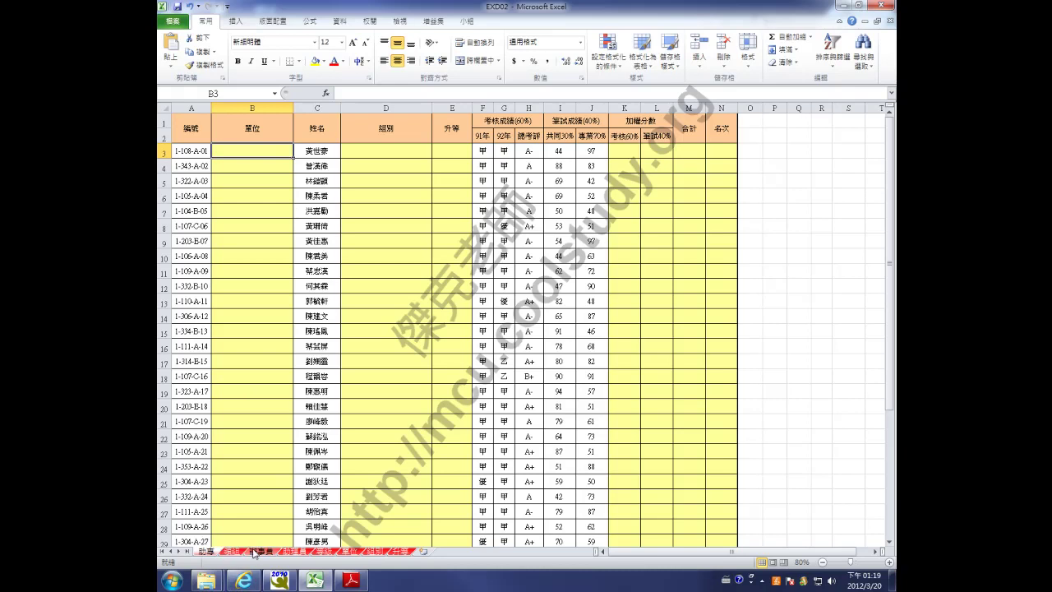
- Group the sheets 助專 through 助理員 and enter the copied VLOOKUP formula in B3
shift+click(294, 552)
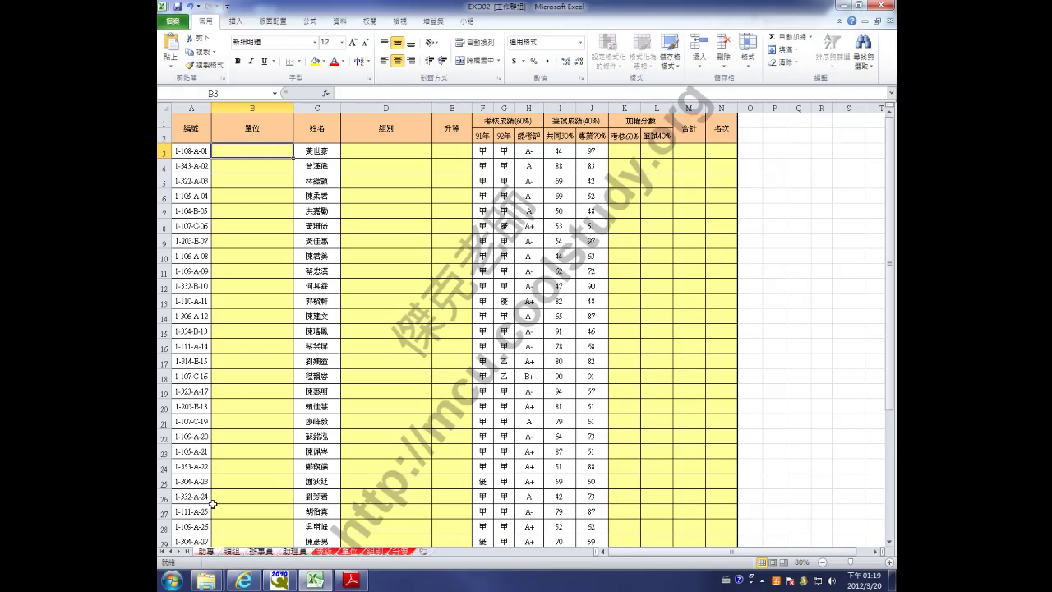
click(365, 94)
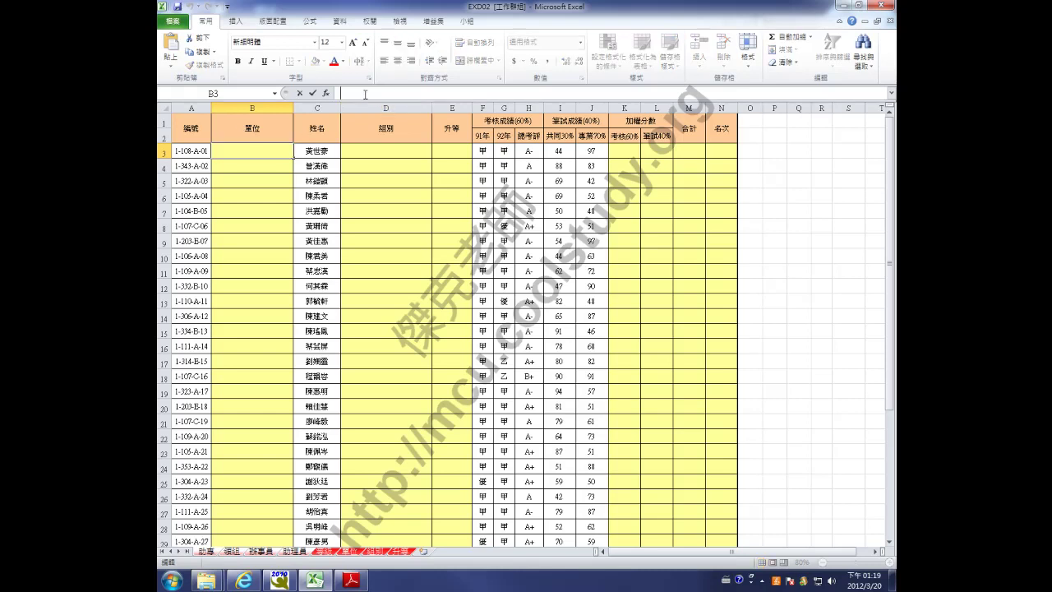
key(ctrl+v)
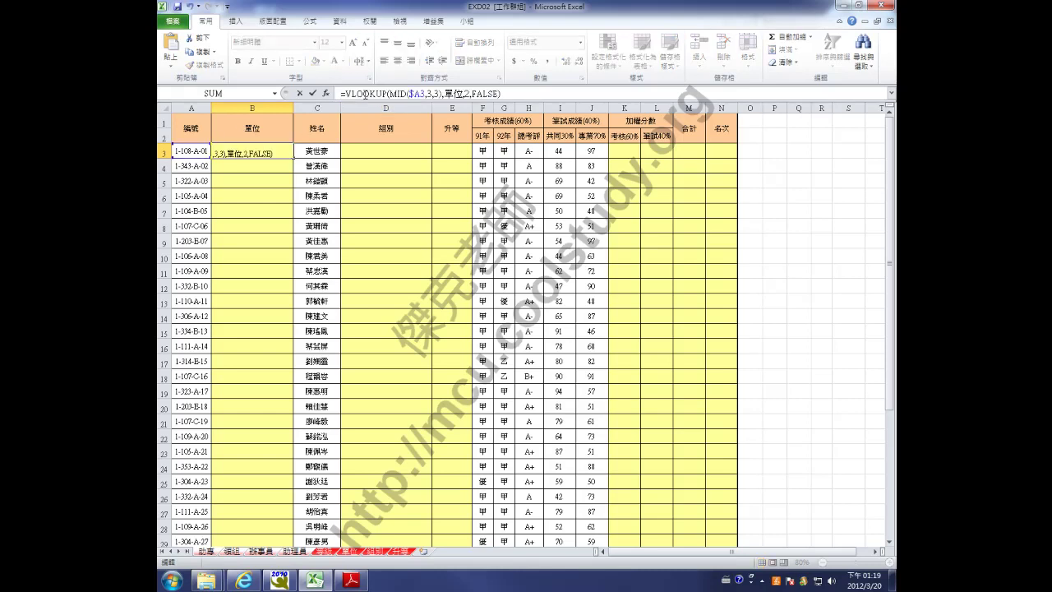
click(314, 97)
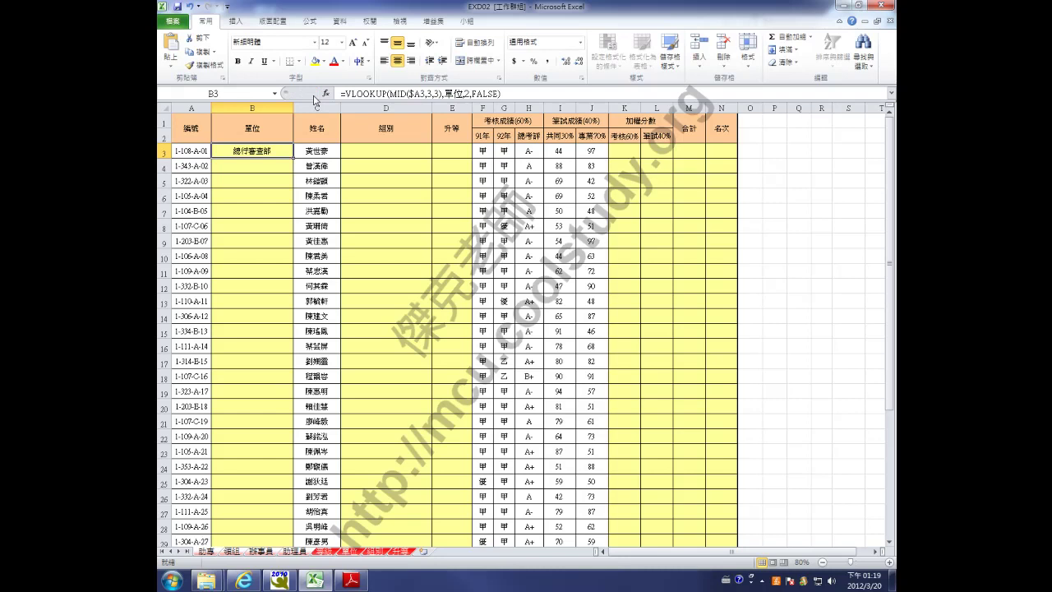
- Paste the VLOOKUP formula into D3 and change its MID arguments to start at character 7 and take 1 character
click(381, 151)
click(367, 94)
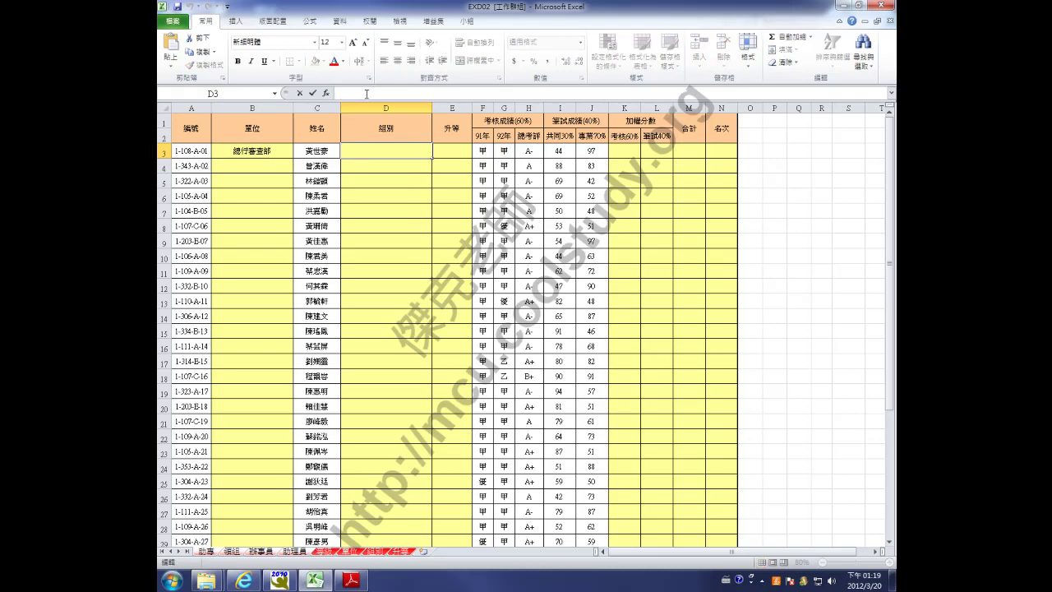
key(ctrl+v)
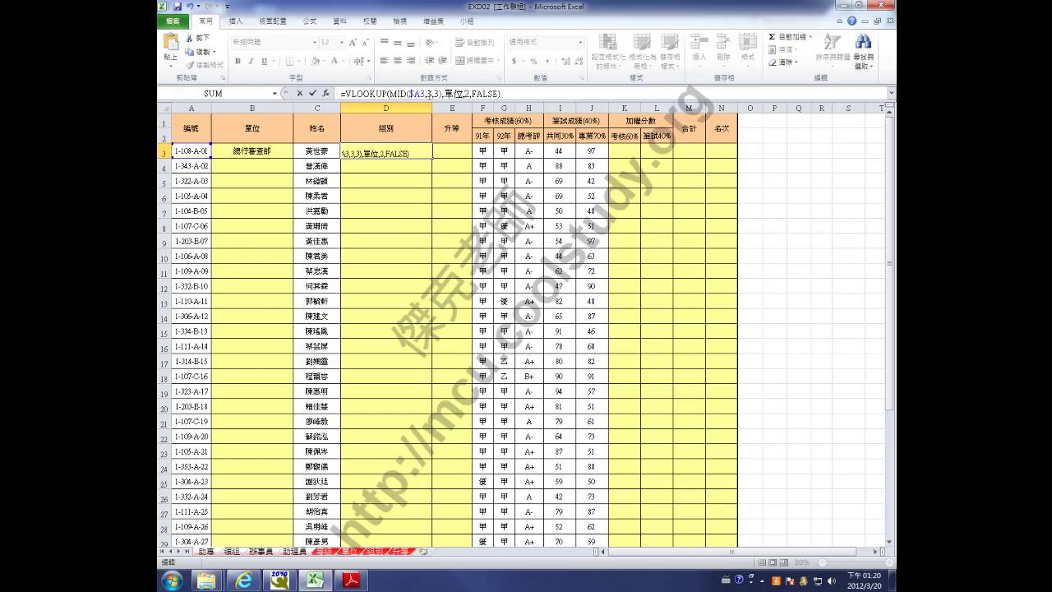
click(427, 92)
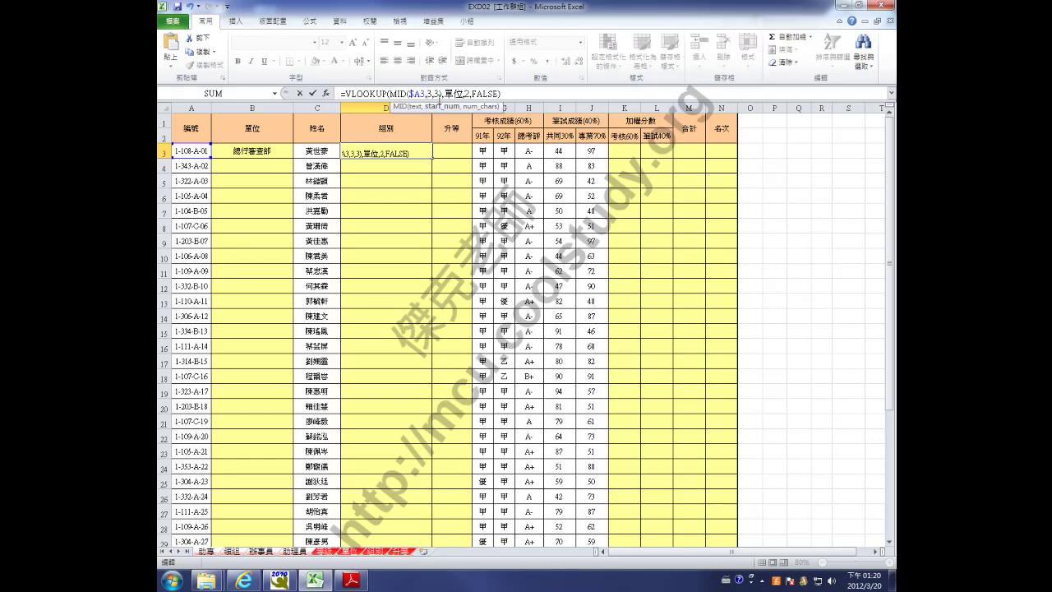
key(Delete)
text(7)
key(Delete)
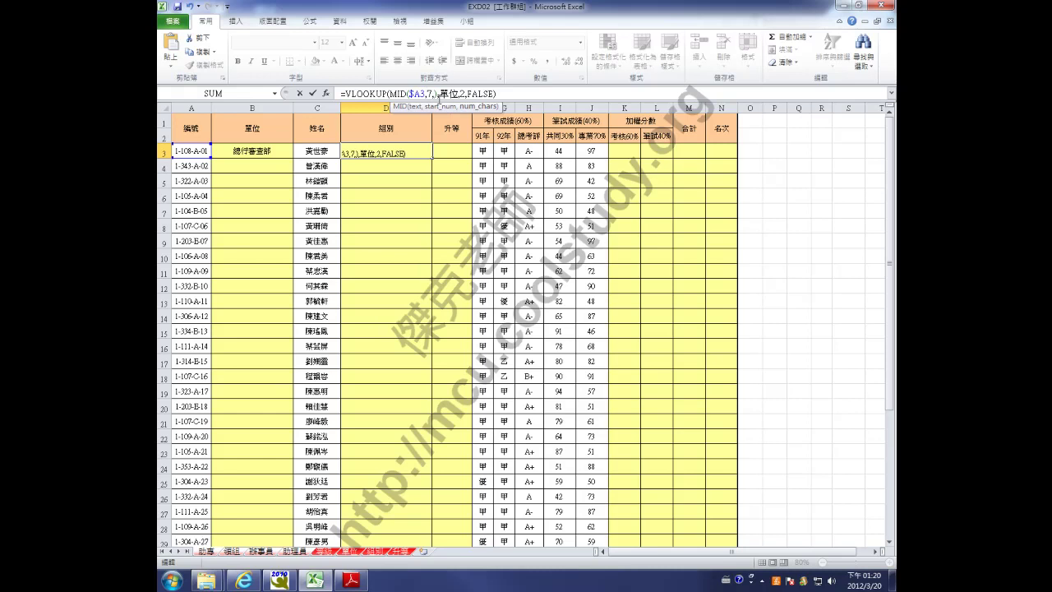
text(1)
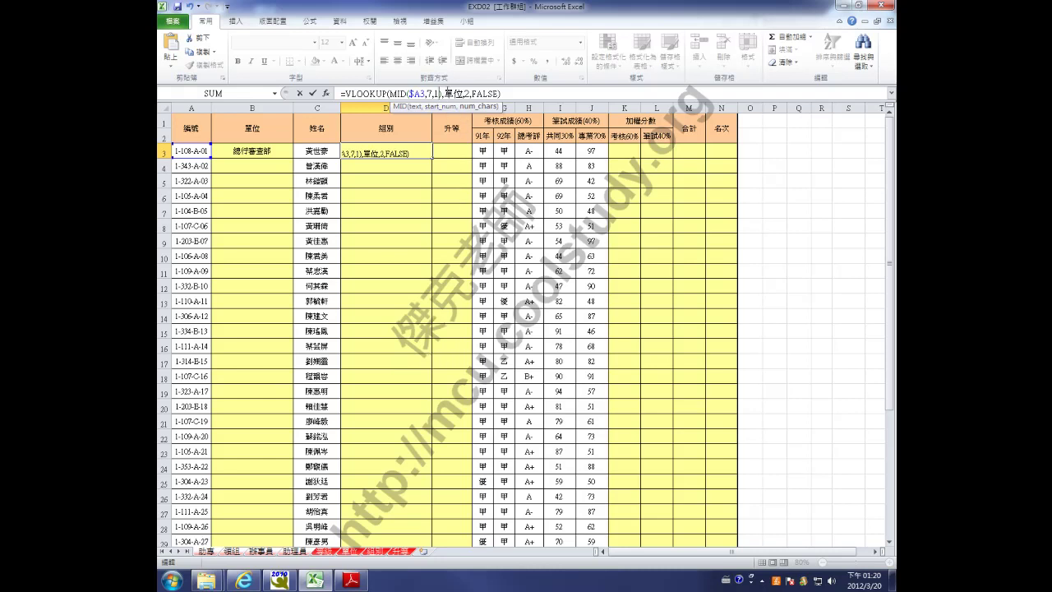
- Remove the 單位 range name from the table array argument of the VLOOKUP in D3
click(445, 93)
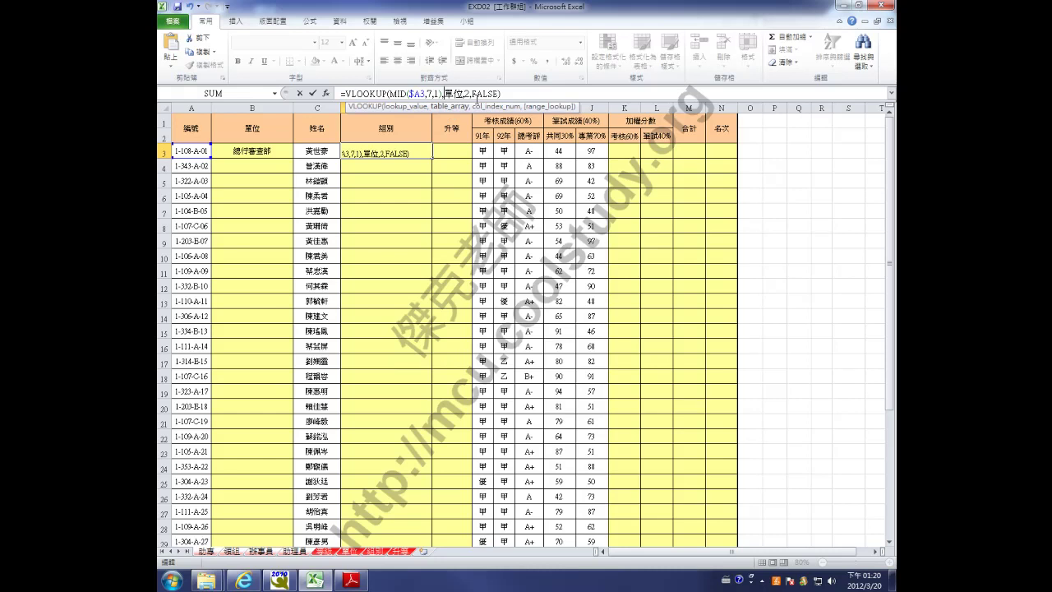
key(Delete)
key(Delete)
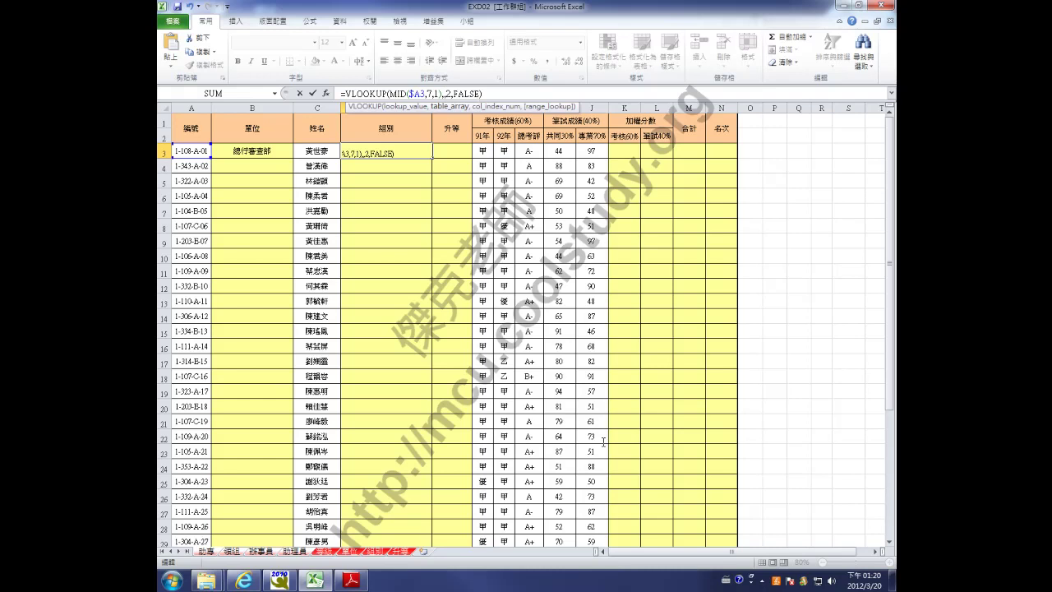
- Add the 中文繁體行列 (version 6.0) keyboard to the installed Windows input methods
key(ctrl+shift)
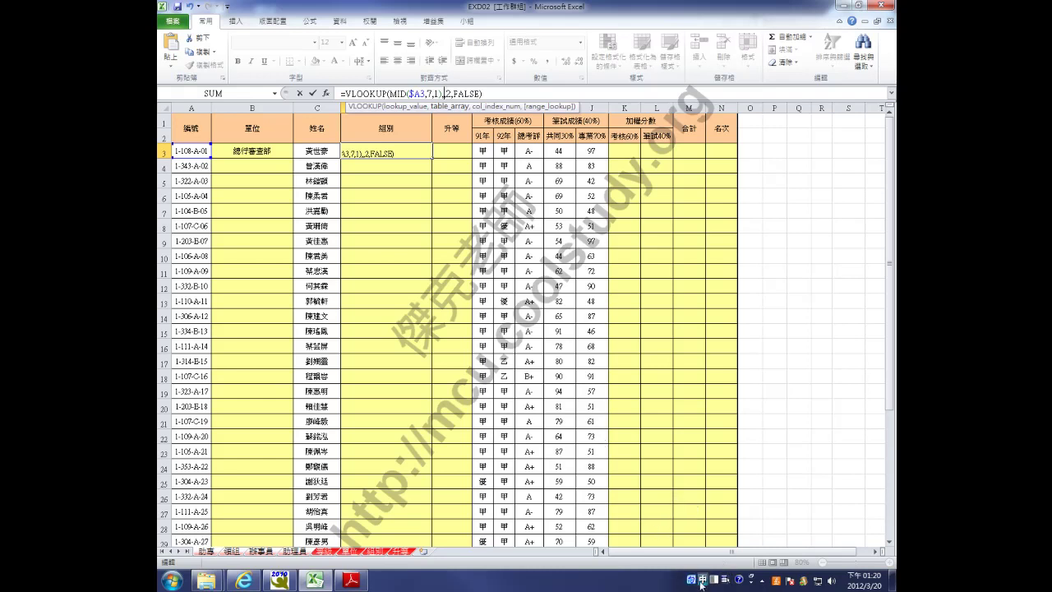
click(693, 584)
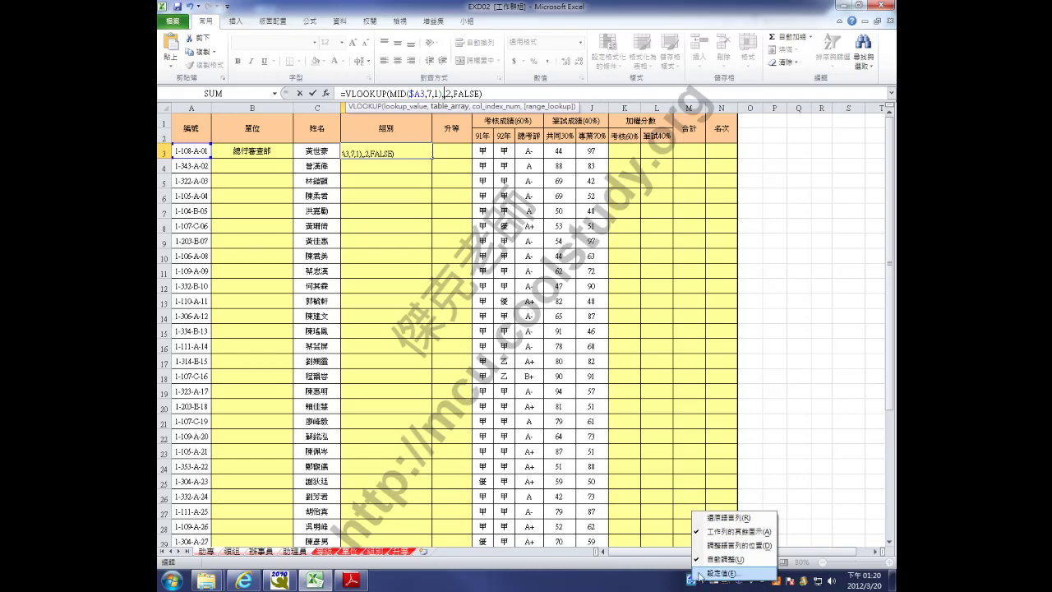
click(699, 572)
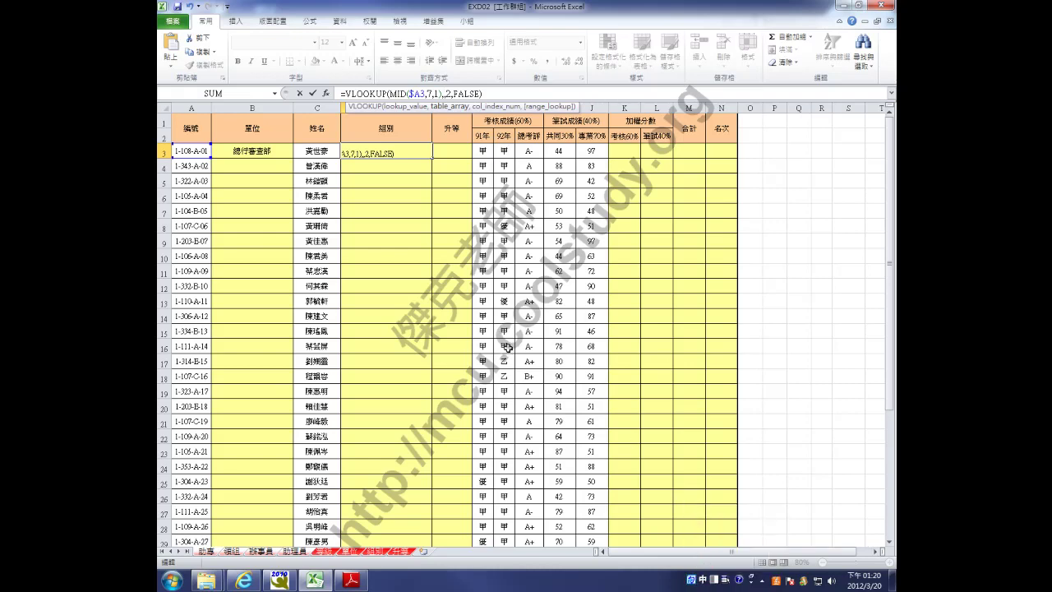
click(408, 215)
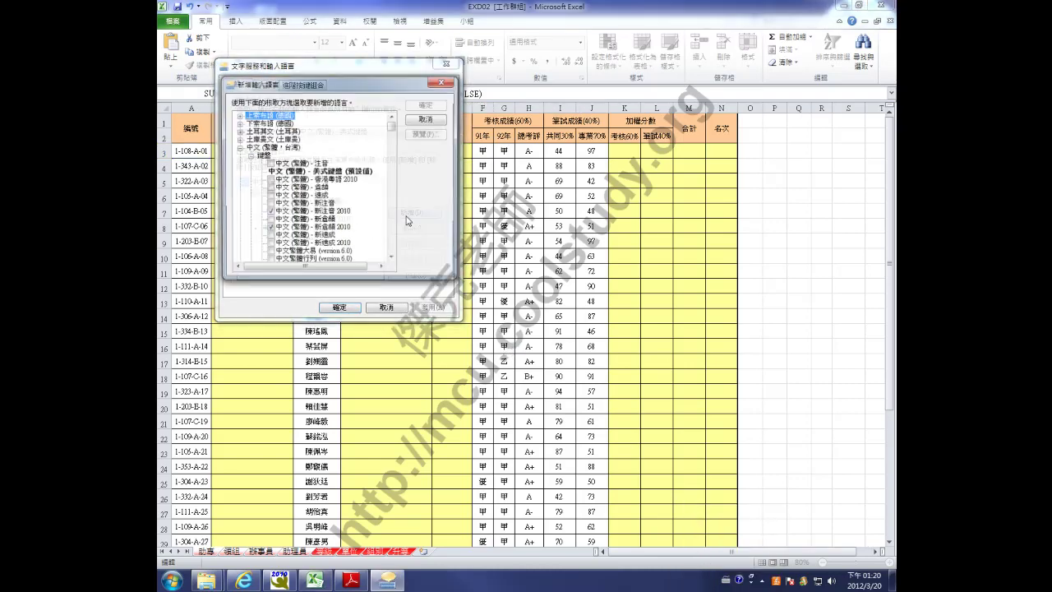
click(272, 259)
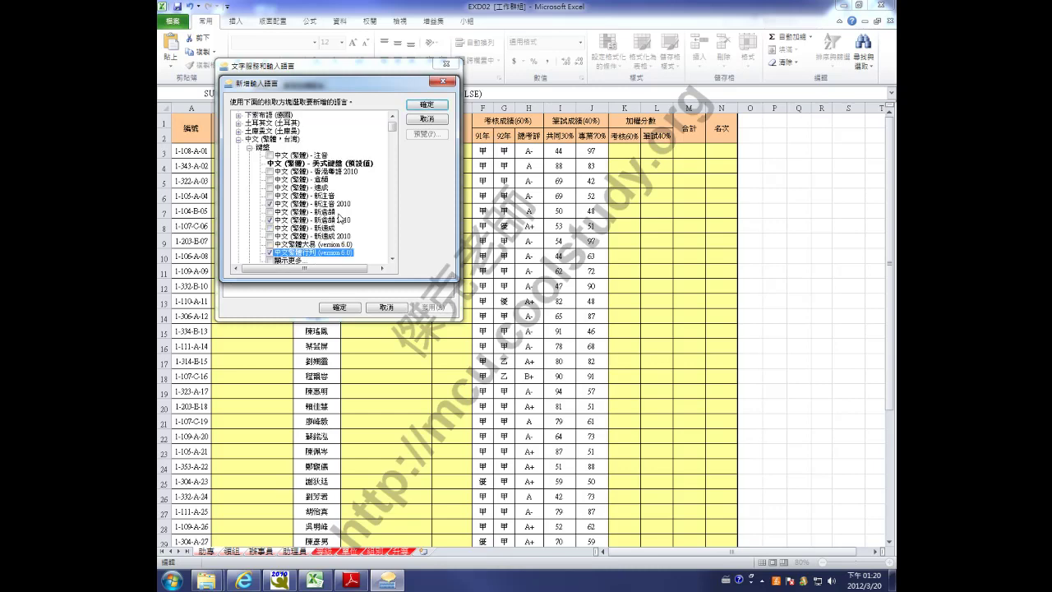
click(423, 105)
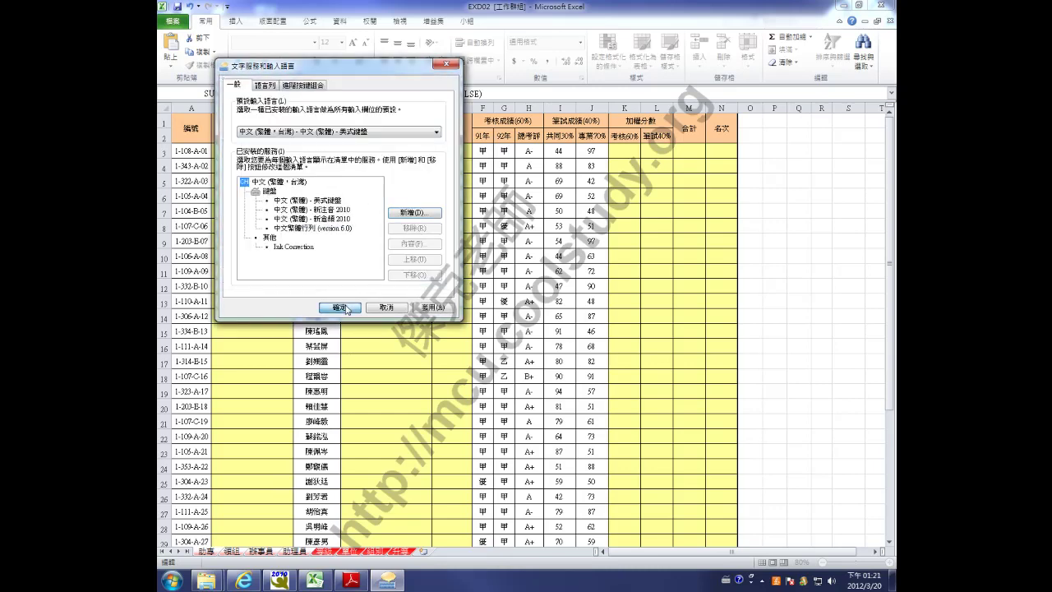
click(346, 308)
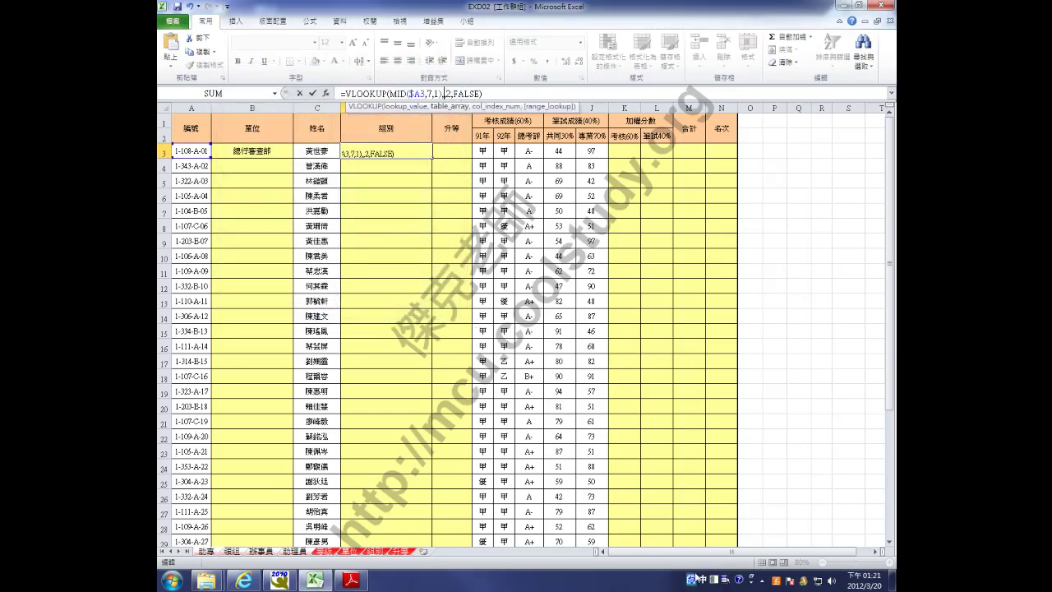
- Switch to the newly added input method, enter 組別 as the VLOOKUP's table array in D3, and confirm the formula
click(694, 577)
click(709, 551)
text(組)
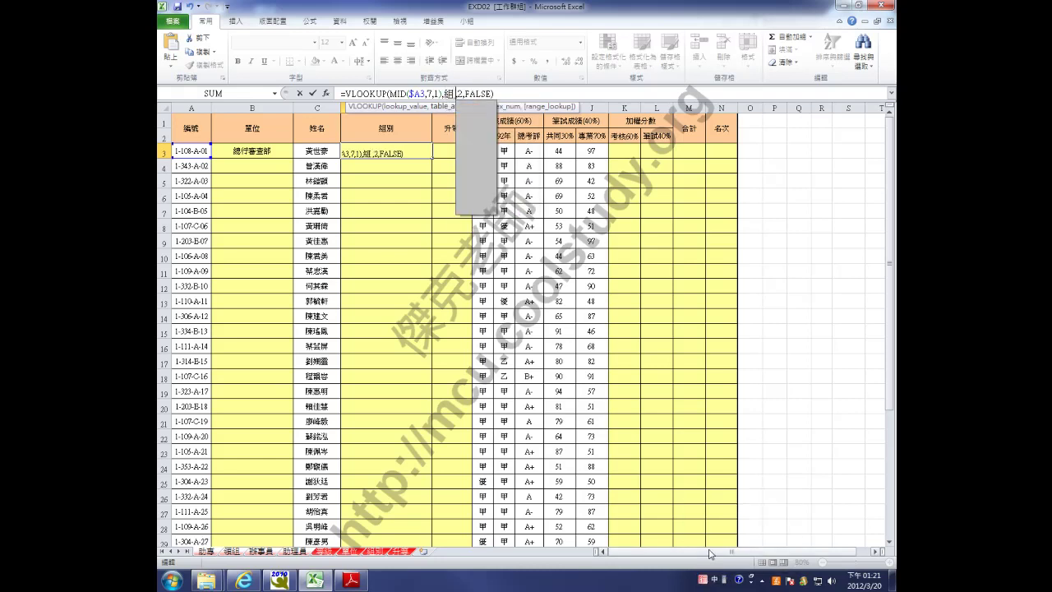
text(別)
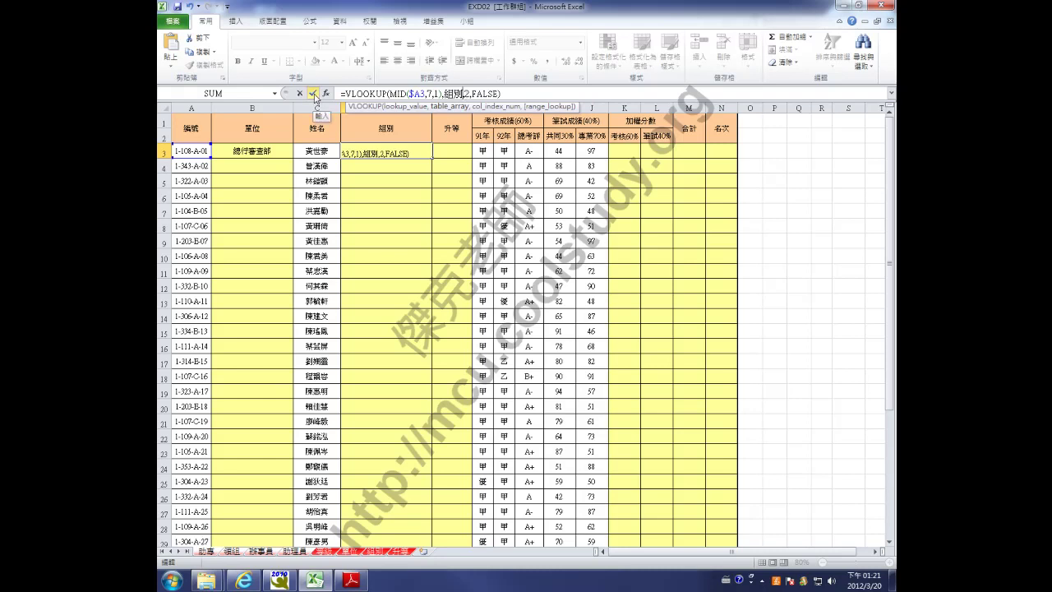
click(314, 95)
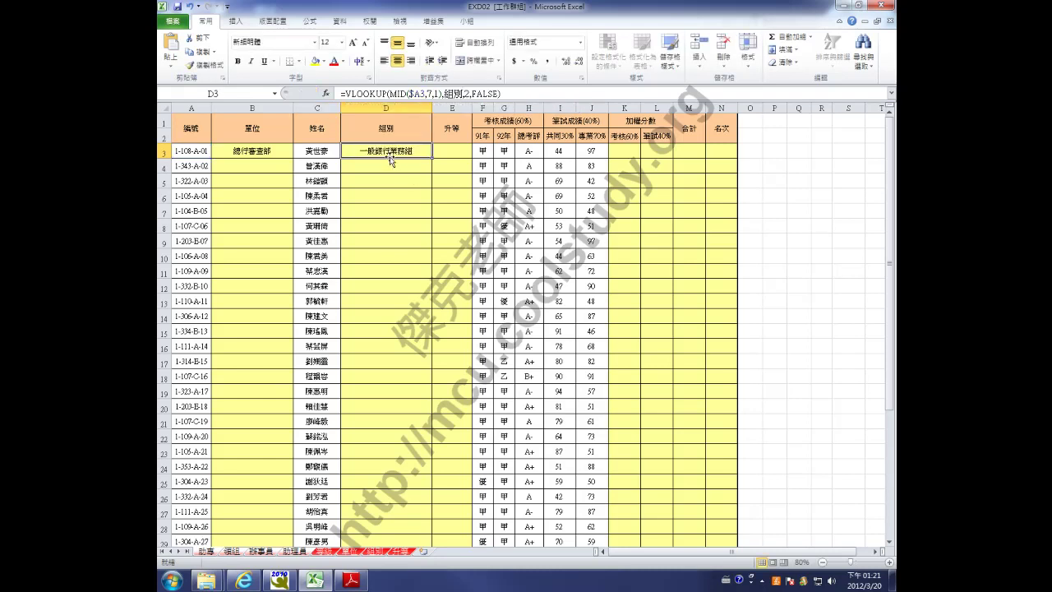
- Enter =VLOOKUP(MID($A3,3,3),單位,2,FALSE) in E3 and change its MID arguments to start at character 1 and take 1 character
click(454, 154)
click(384, 95)
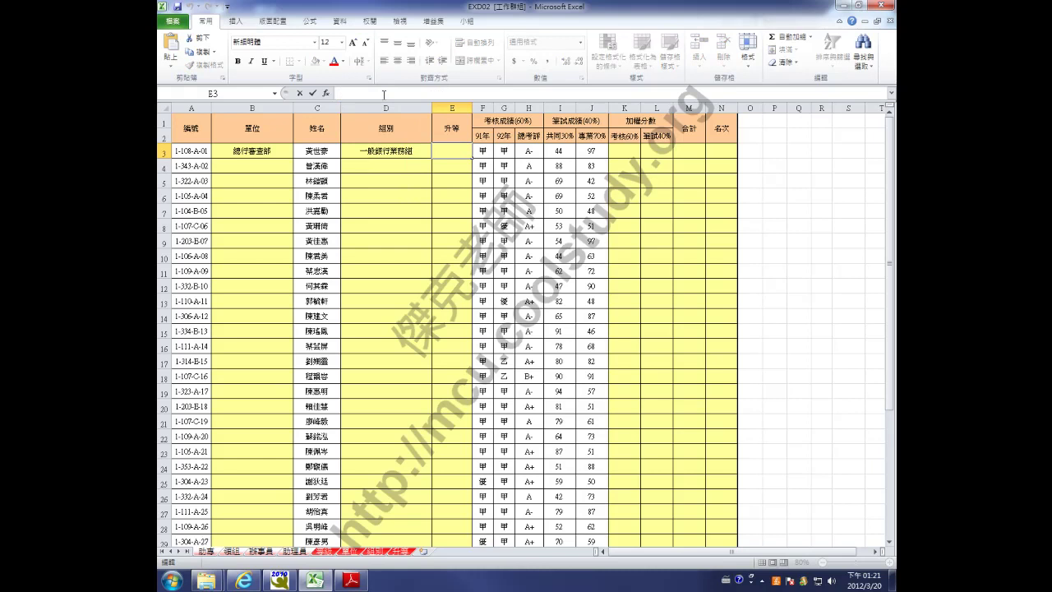
text(=VLOOKUP(MID($A3,3,3),單位,2,FALSE))
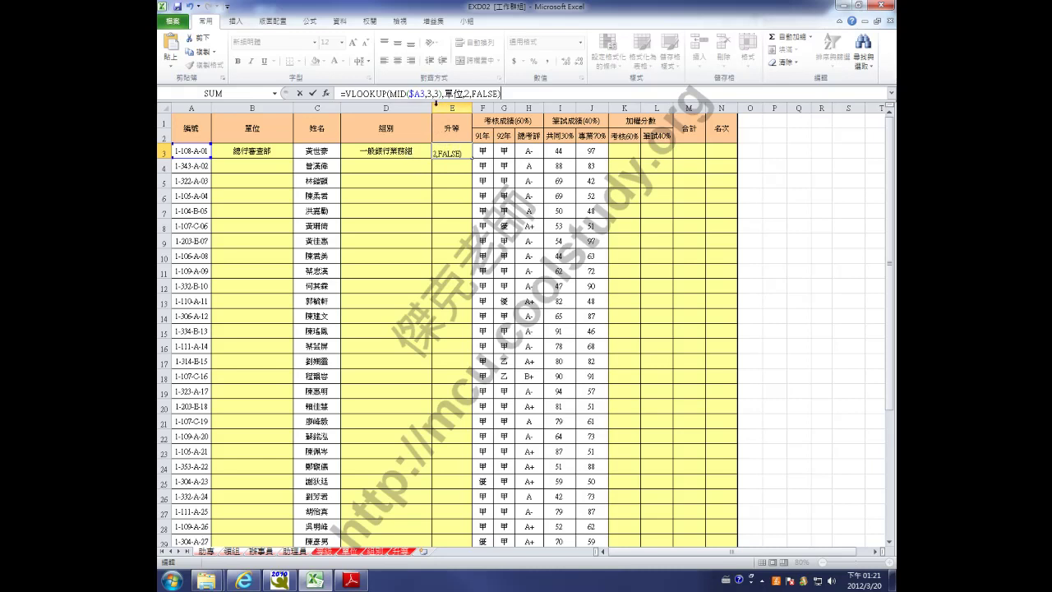
click(428, 94)
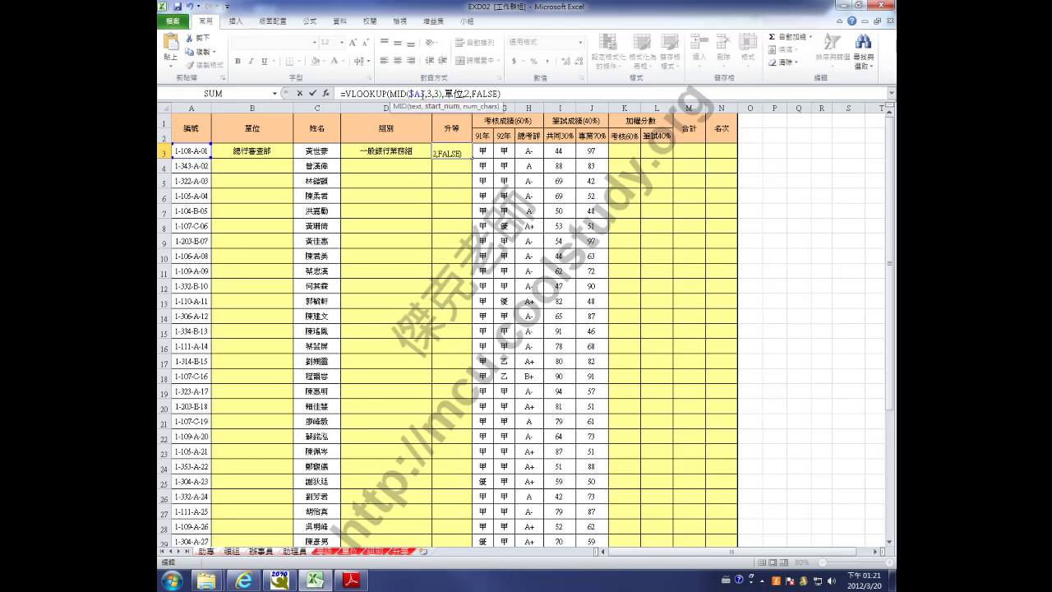
double_click(428, 93)
text(1)
key(Right)
key(Delete)
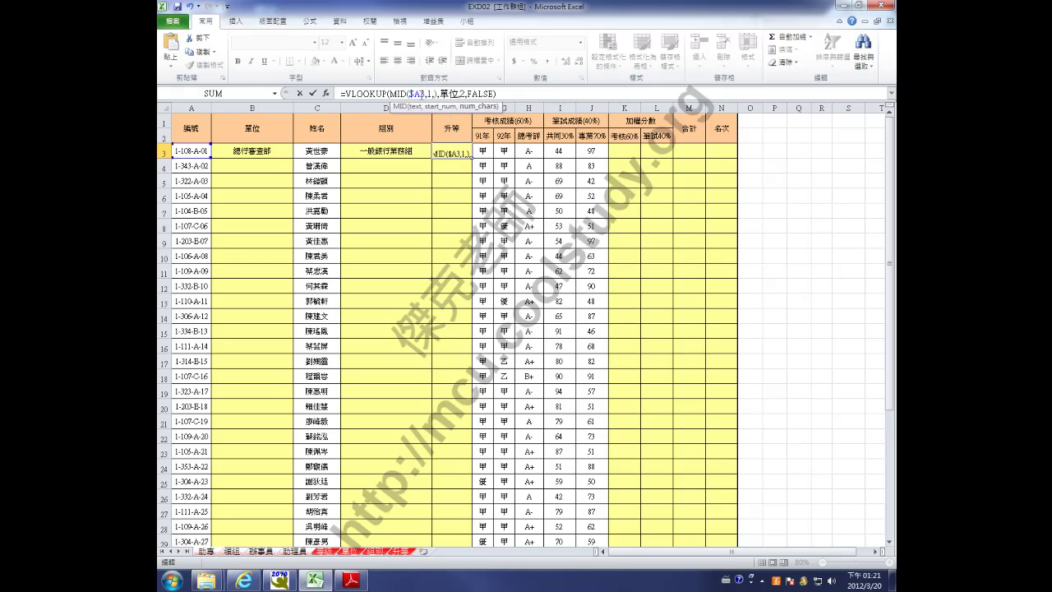
text(1)
- Replace 單位 with 升等 as the VLOOKUP's table array in E3 and confirm the formula
click(445, 93)
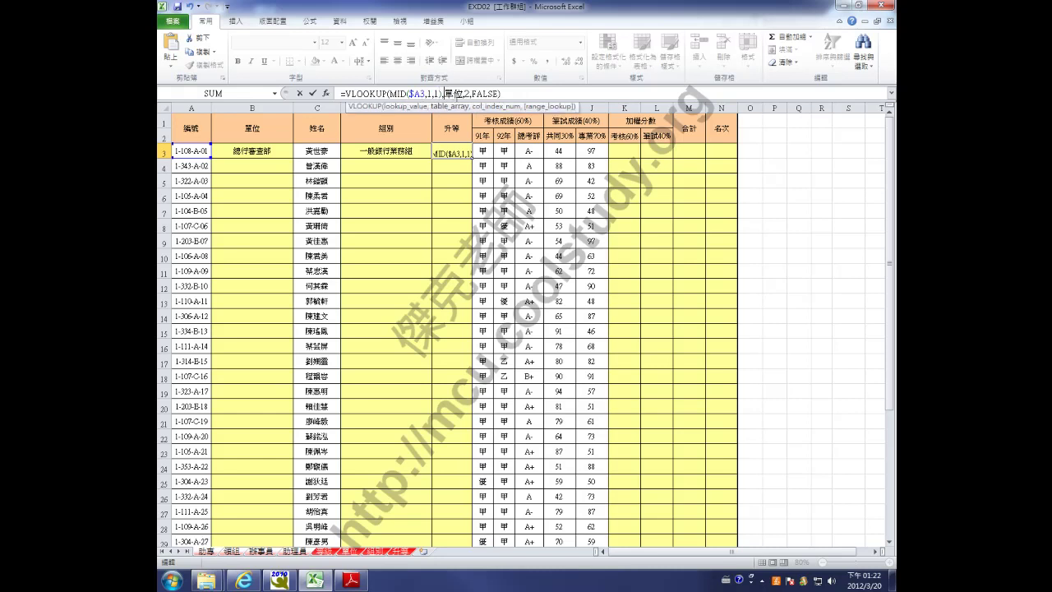
key(Delete)
key(Delete)
key(Delete)
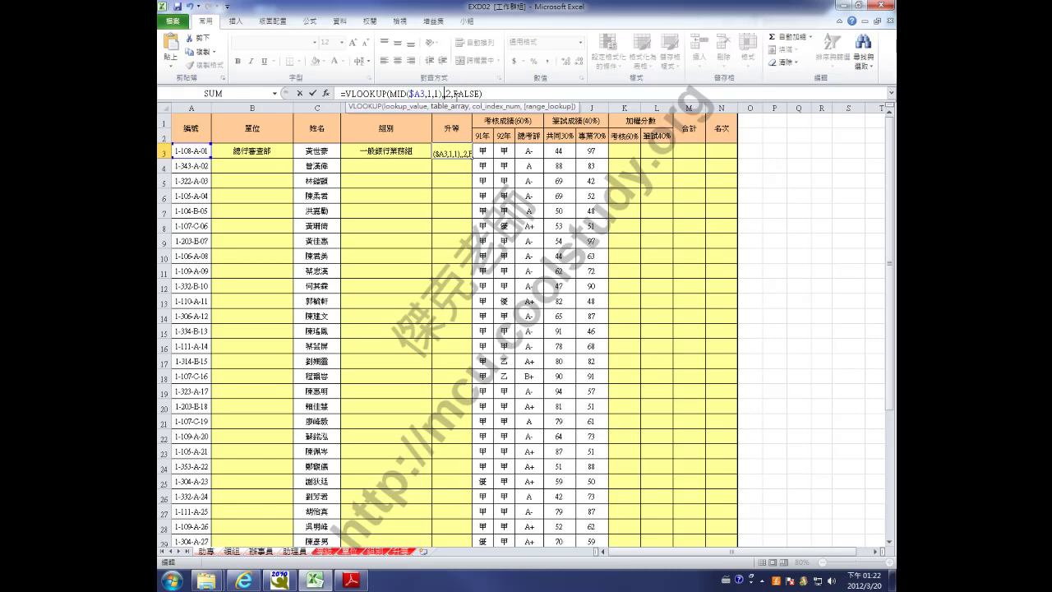
key(ctrl+space)
text(h升等,)
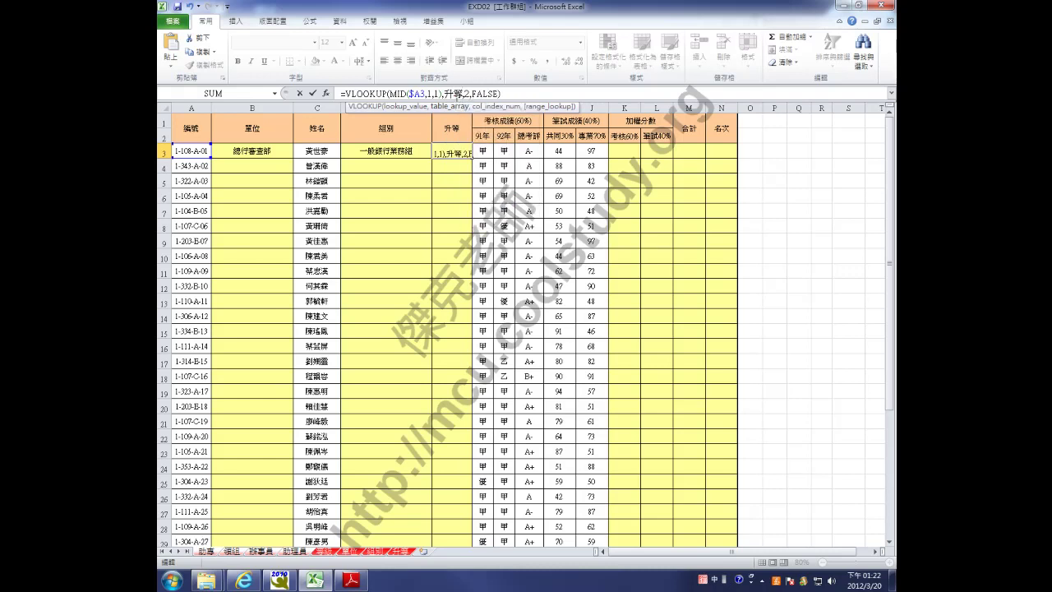
key(ctrl+space)
click(313, 93)
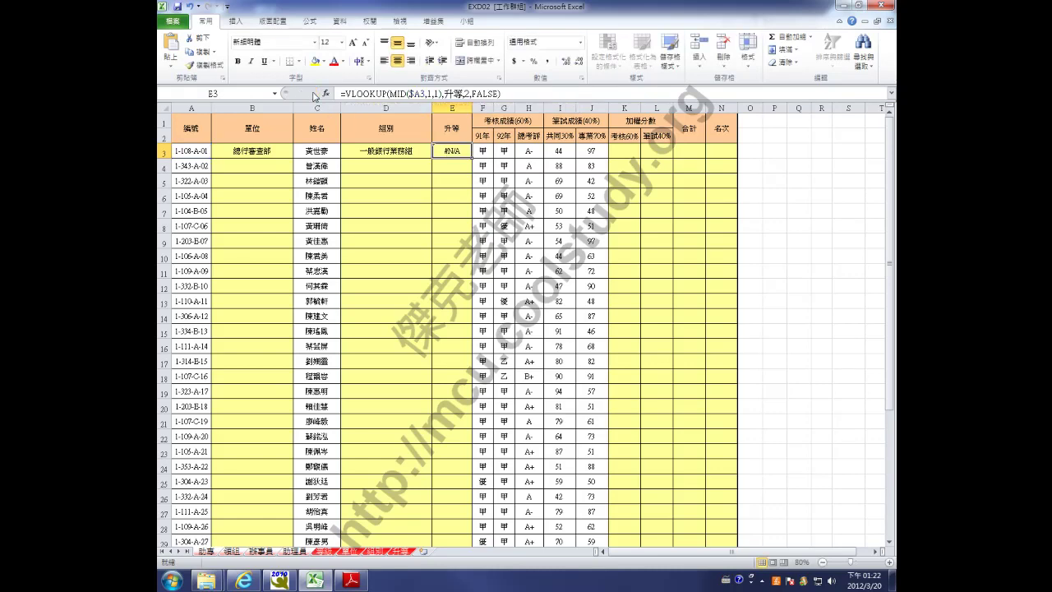
- Check the code table on the 升等 sheet, and group the sheets 助專 through 等級
click(399, 551)
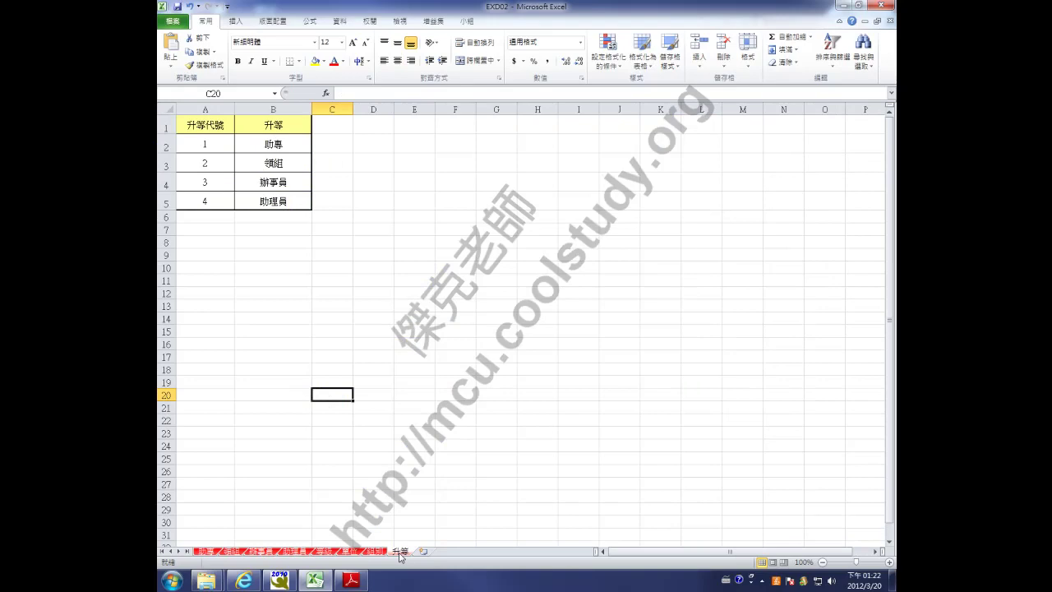
click(204, 552)
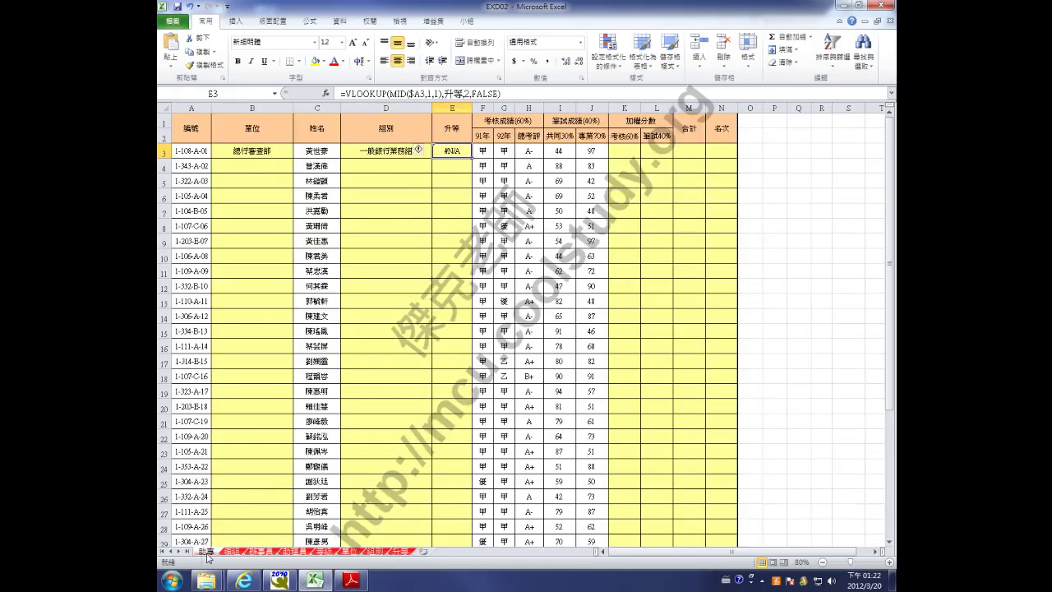
shift+click(323, 559)
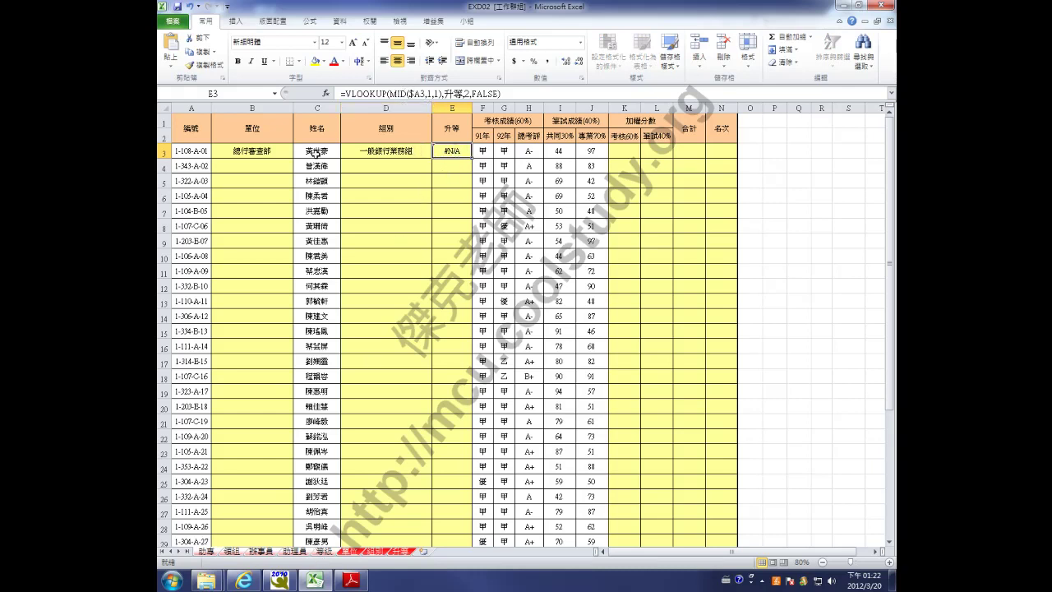
- Review the MID arguments in E3, check the exercise PDF in Adobe Reader for the 升等 hint, and return to Excel
click(427, 94)
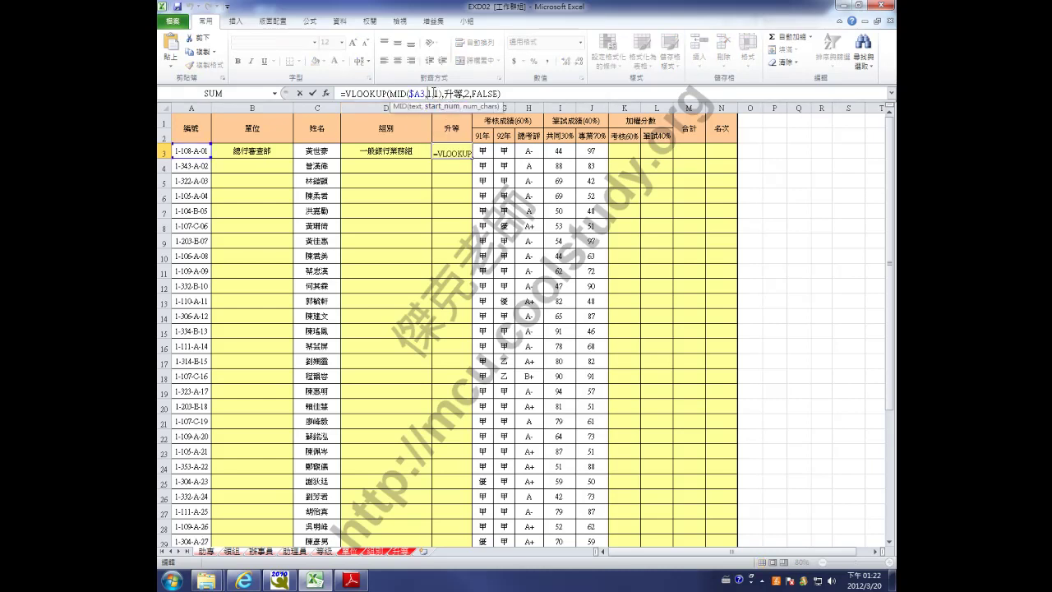
click(445, 94)
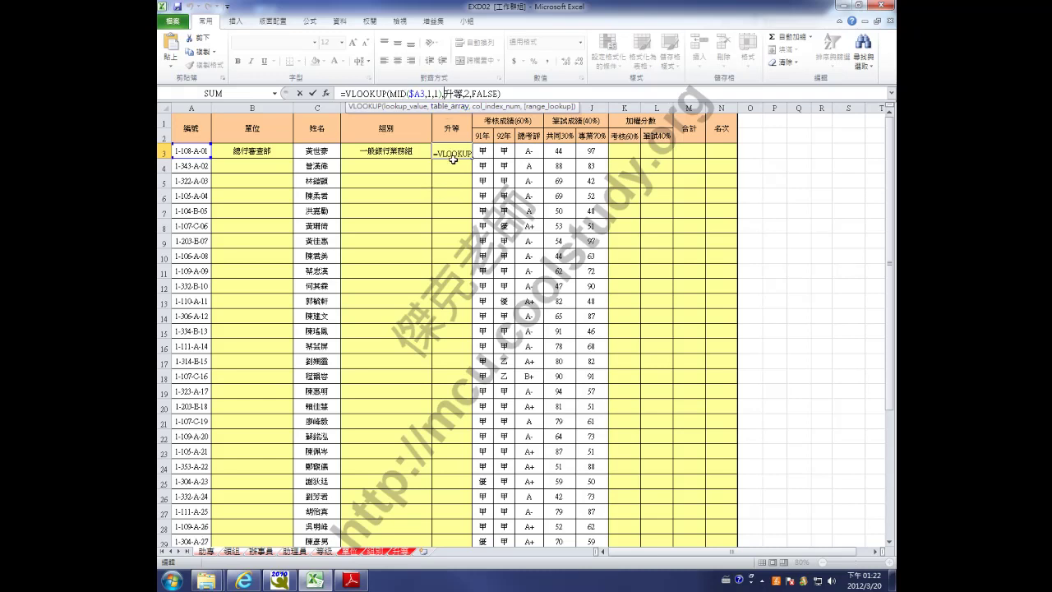
click(351, 580)
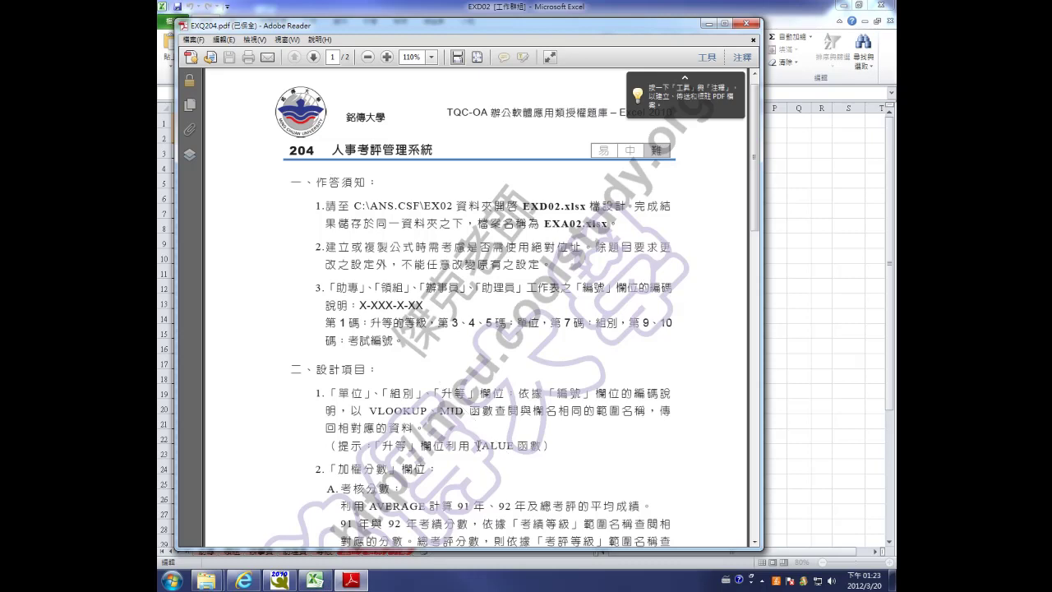
mouse_move(354, 582)
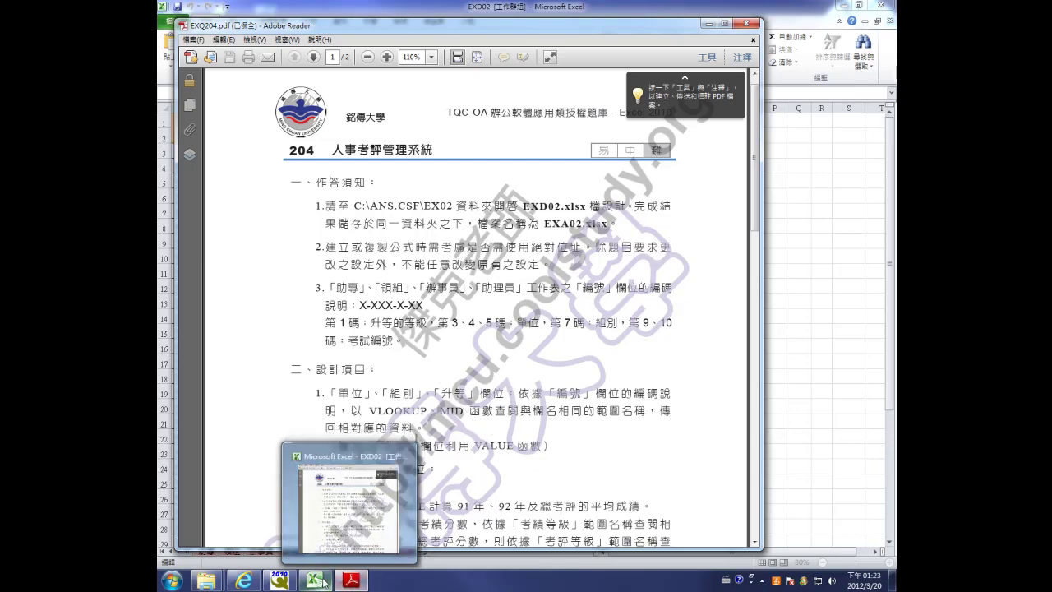
click(323, 584)
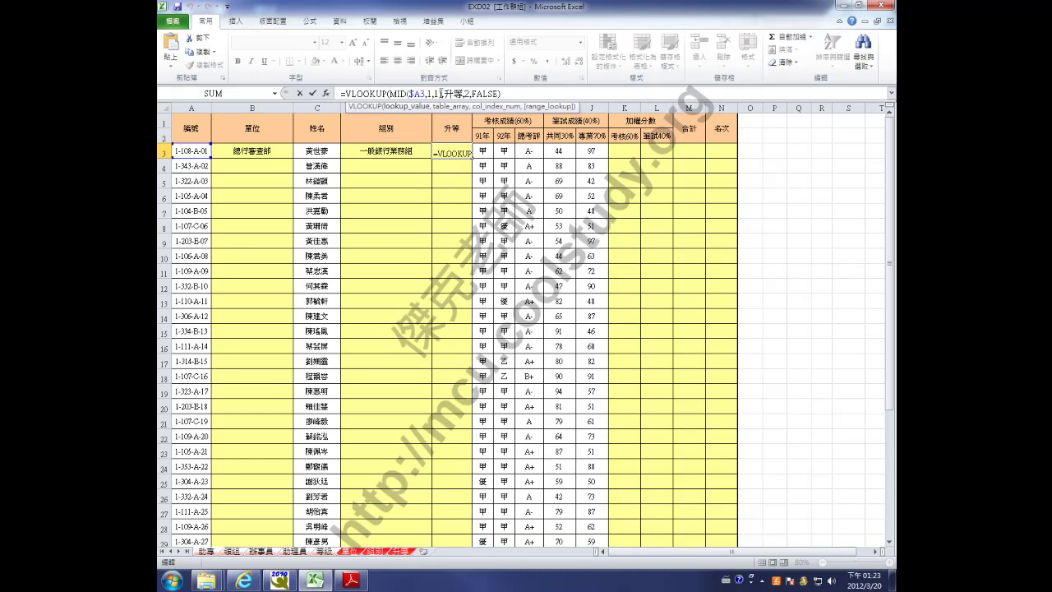
- Wrap the MID in E3 with VALUE so the formula reads =VLOOKUP(VALUE(MID($A3,1,1)),升等,2,FALSE), and confirm it
text(value)
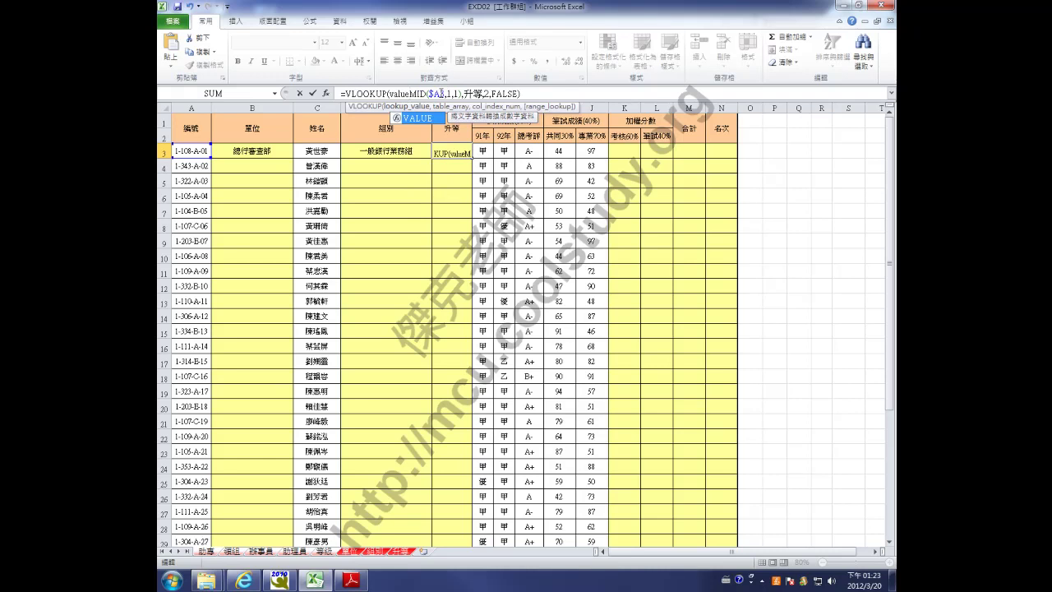
text(()
click(465, 93)
text())
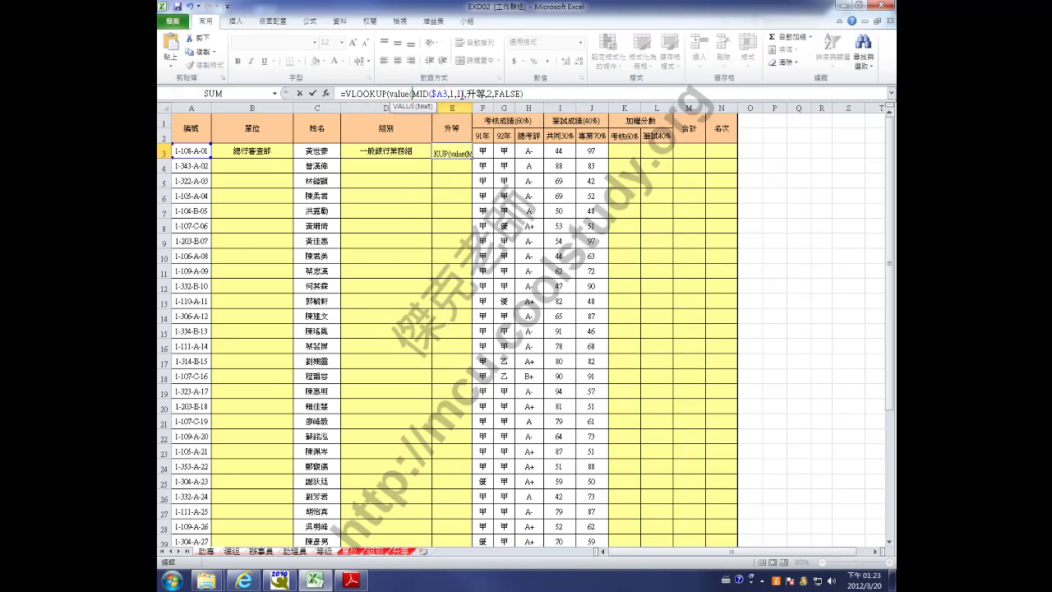
click(491, 95)
text())
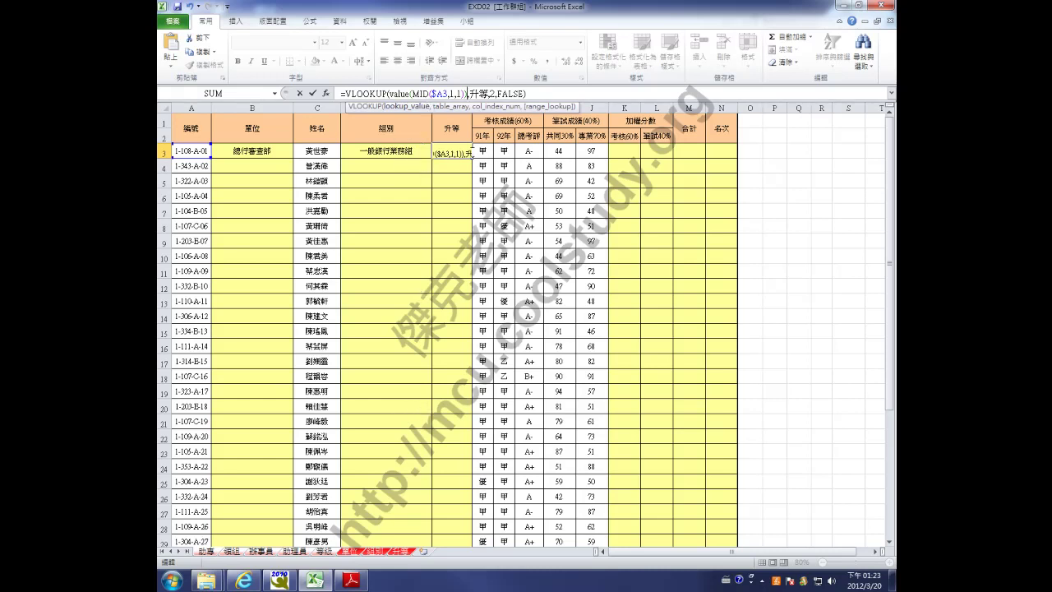
click(315, 94)
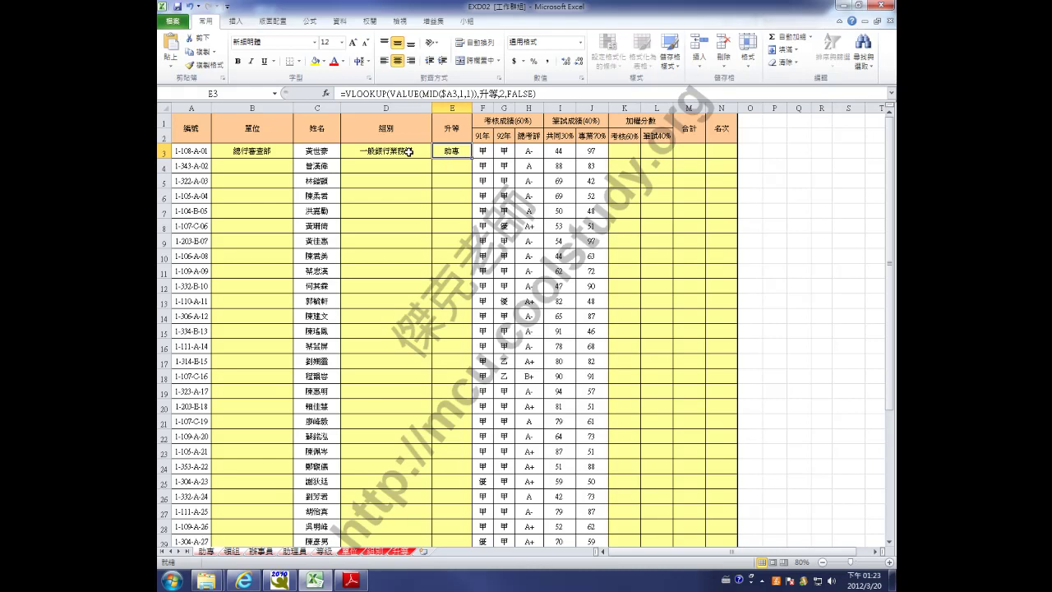
- Try to fill the formulas in B3 and D3:E3 down their columns on all grouped sheets at once
click(259, 153)
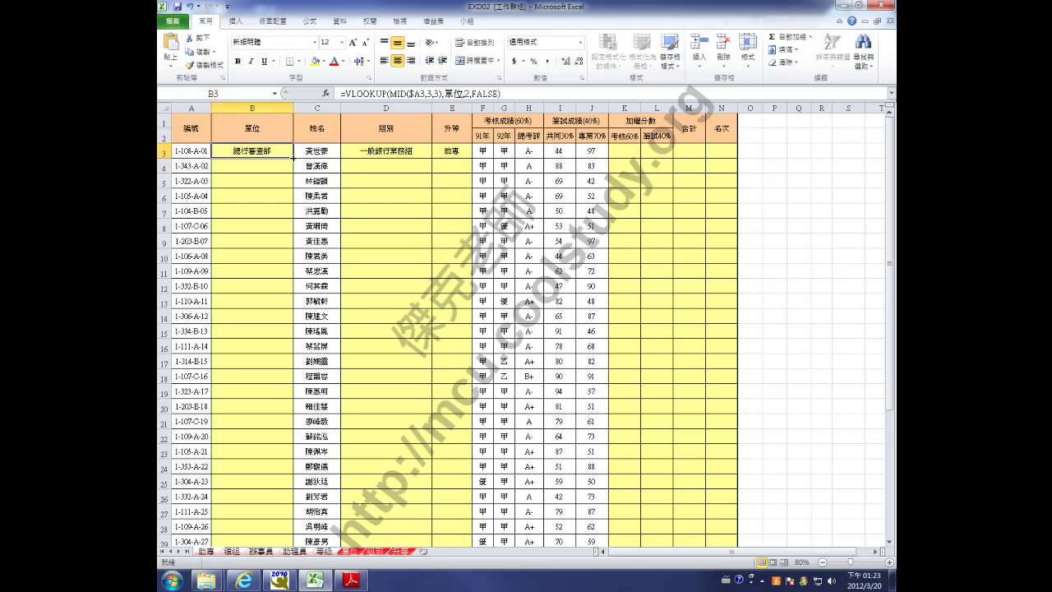
double_click(293, 157)
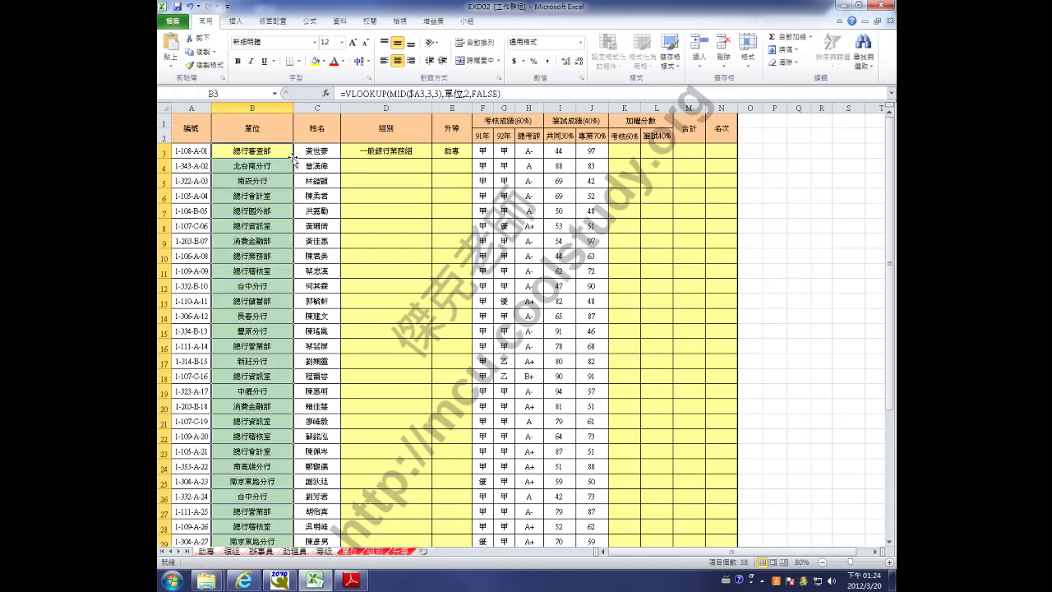
click(395, 151)
drag(395, 150, 450, 151)
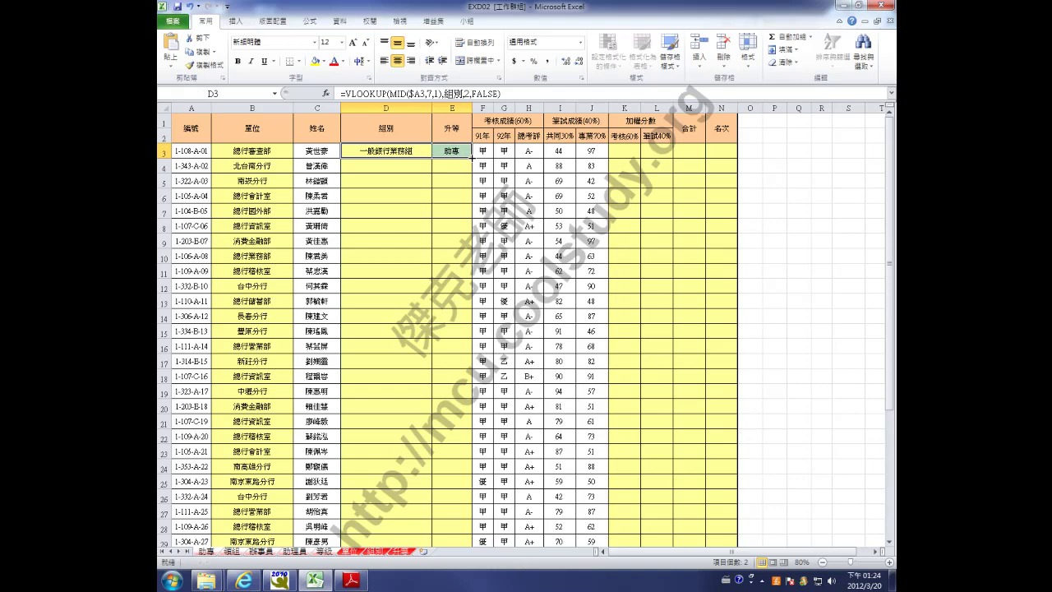
double_click(472, 157)
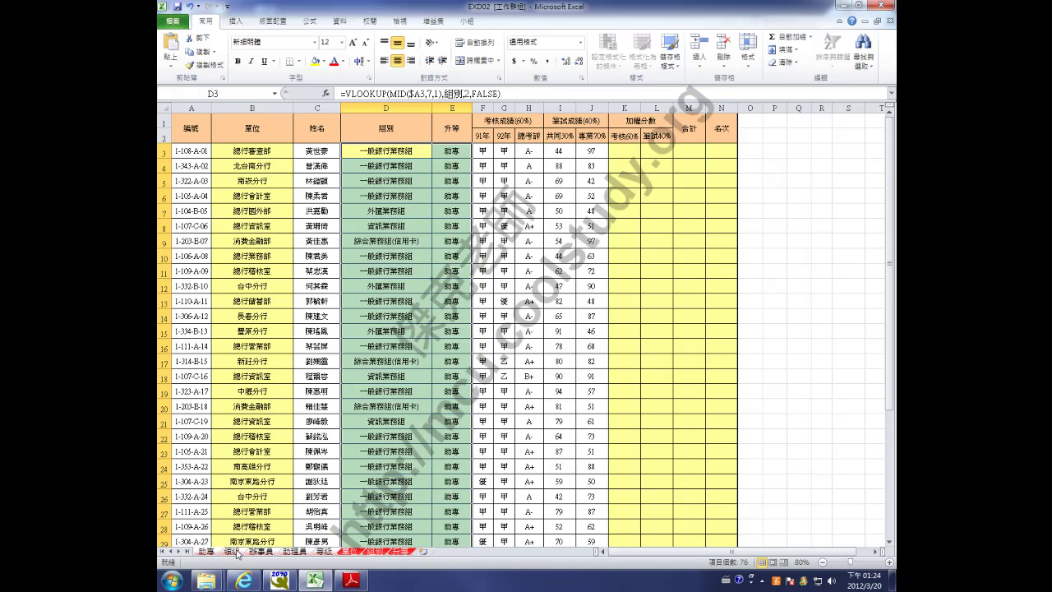
- Check how far the formulas were filled on the 領組 sheet, and undo both fills from the 助專 sheet
scroll(240, 526, down, 17)
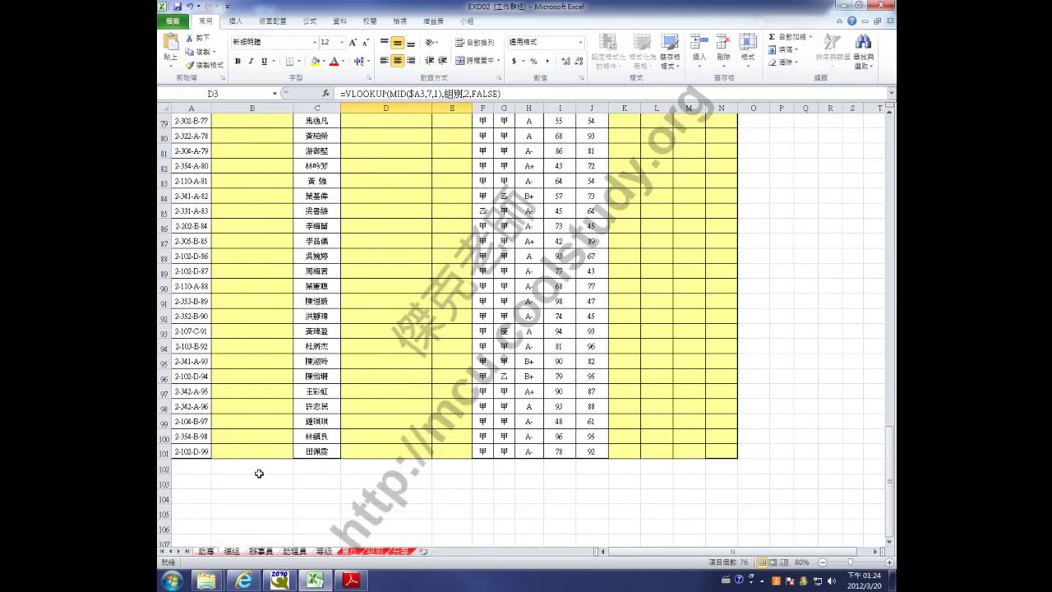
scroll(259, 473, up, 10)
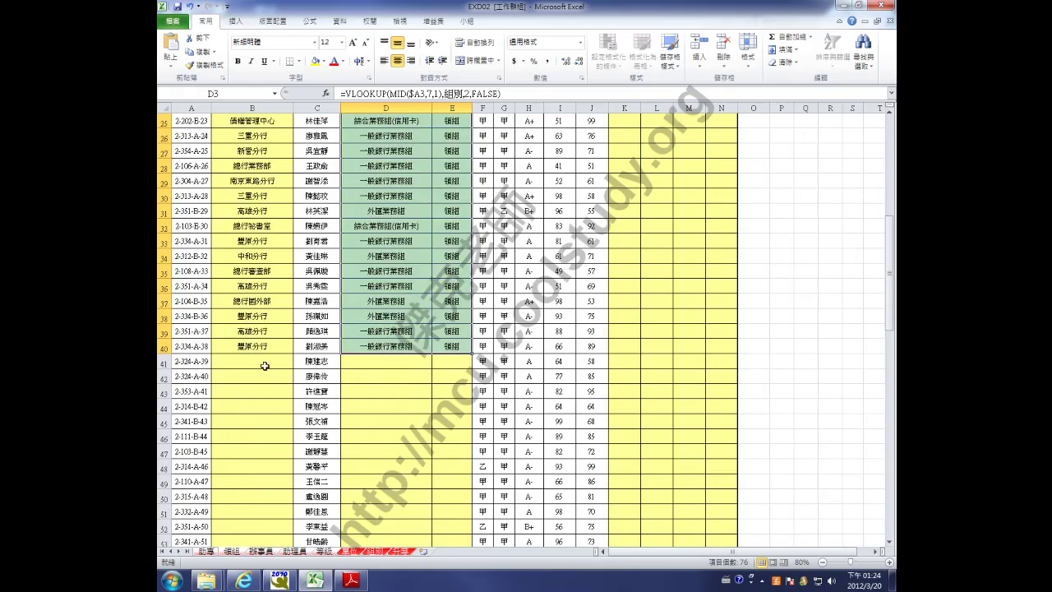
scroll(260, 366, down, 8)
scroll(260, 367, down, 6)
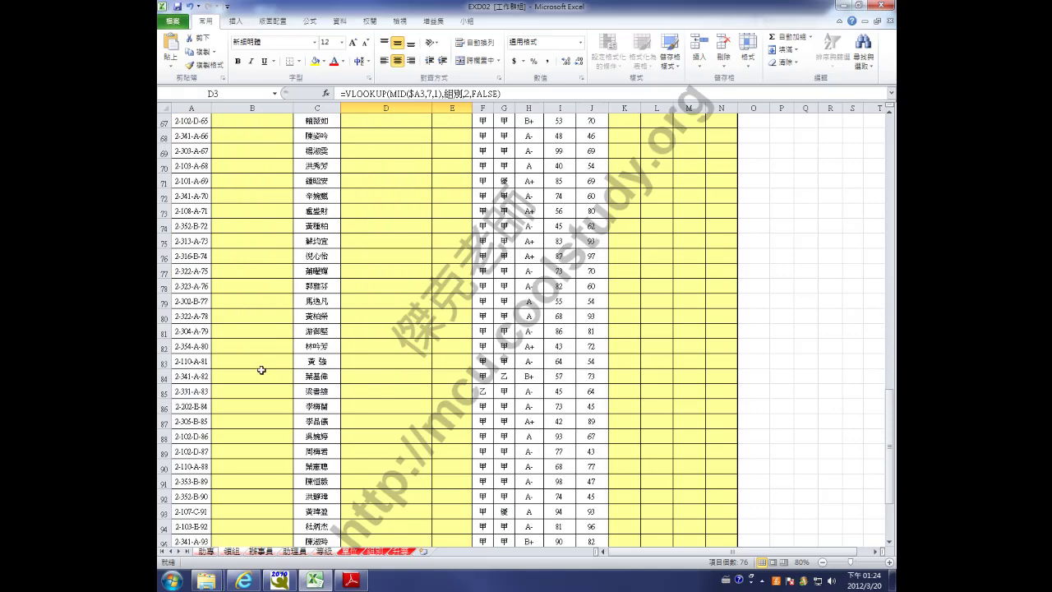
scroll(267, 378, down, 3)
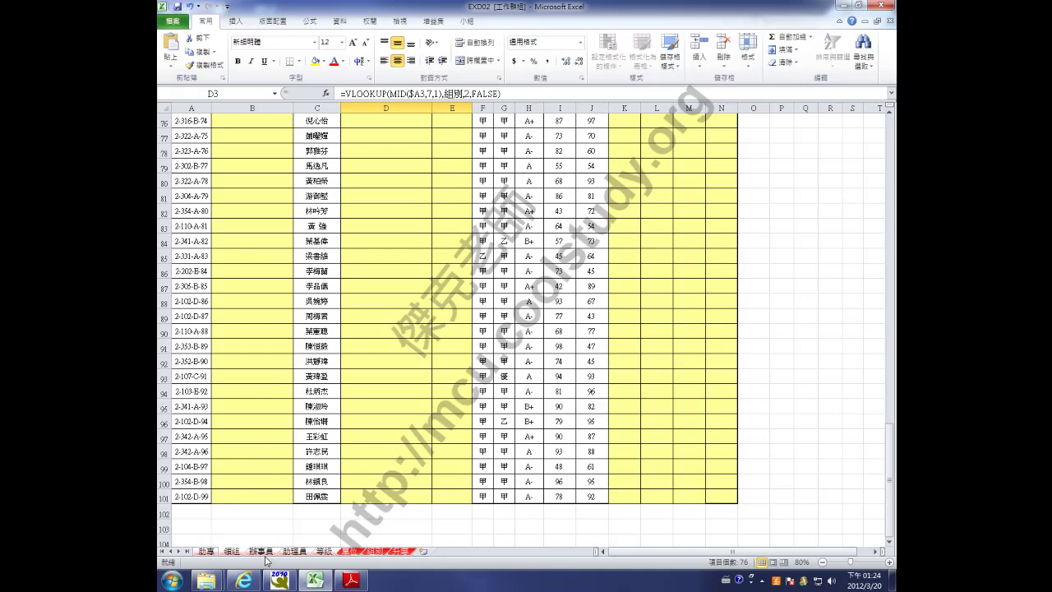
click(207, 552)
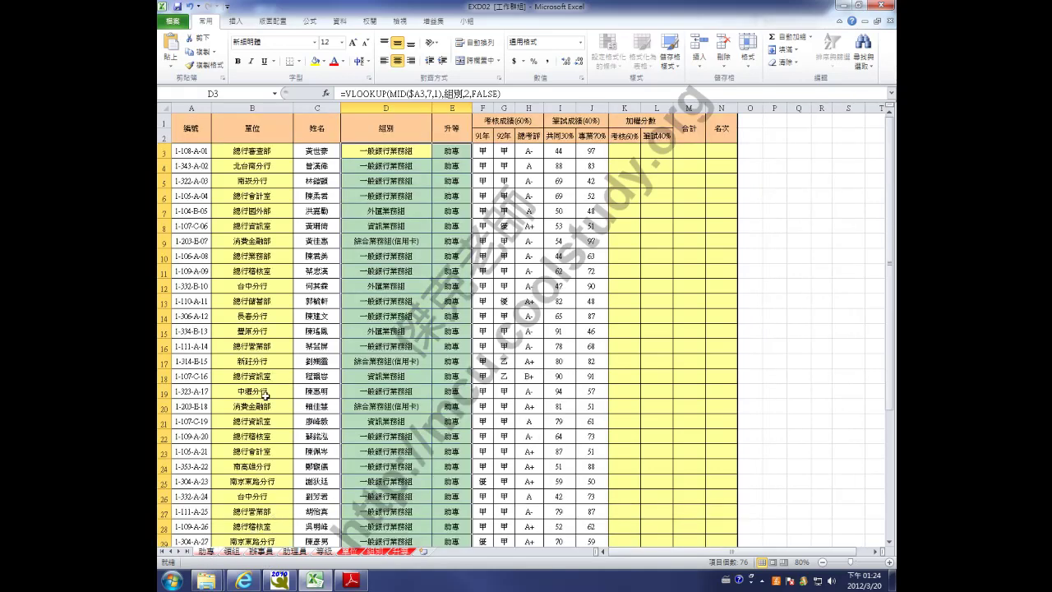
key(ctrl+z)
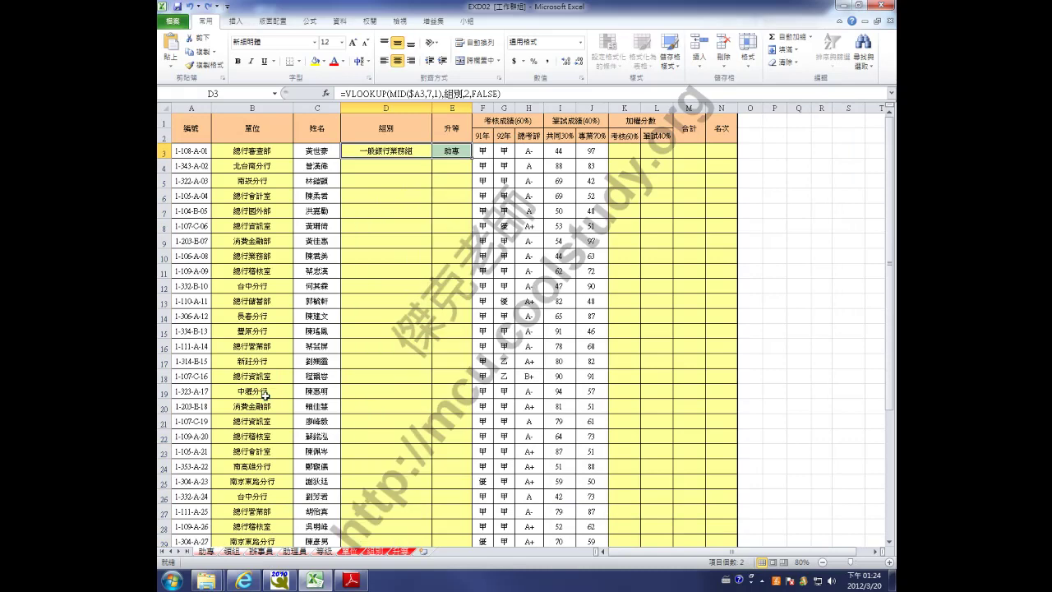
key(ctrl+z)
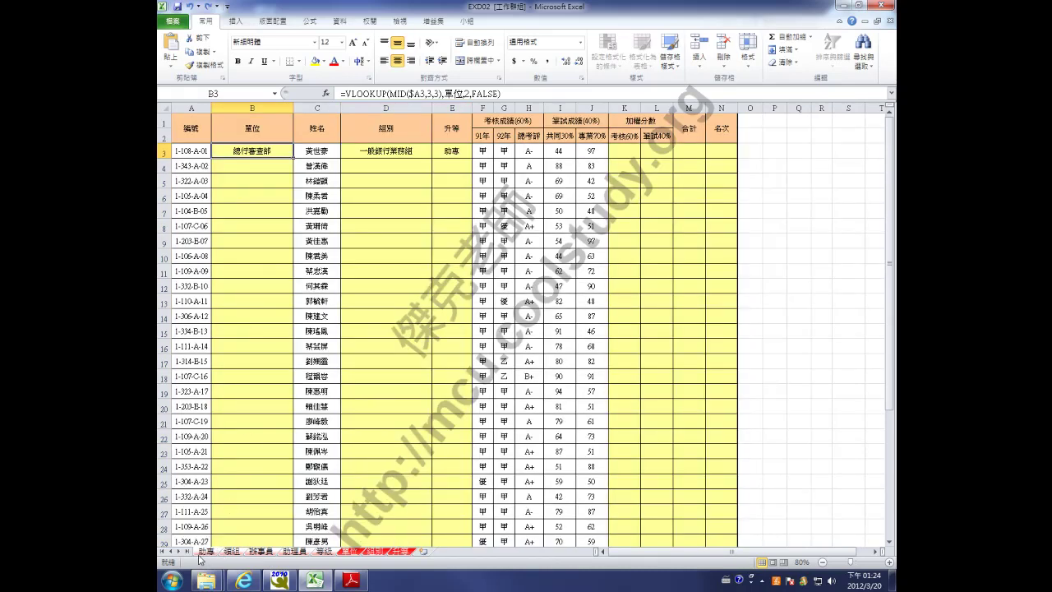
- Compare the list lengths on the 助專 and 領組 sheets, ungroup the sheets, and return to 助專
scroll(233, 559, down, 10)
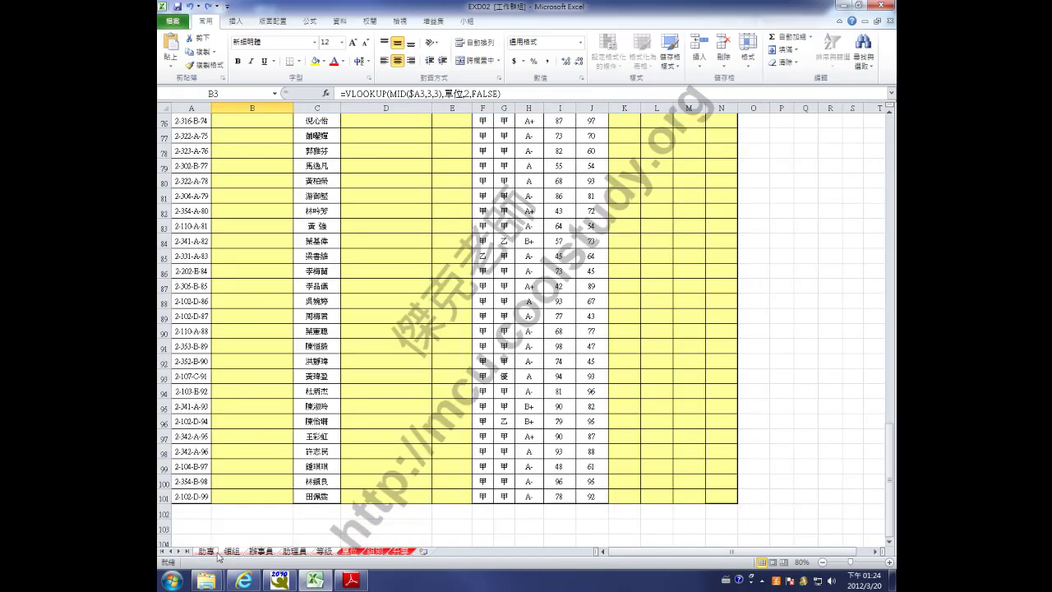
scroll(218, 557, up, 10)
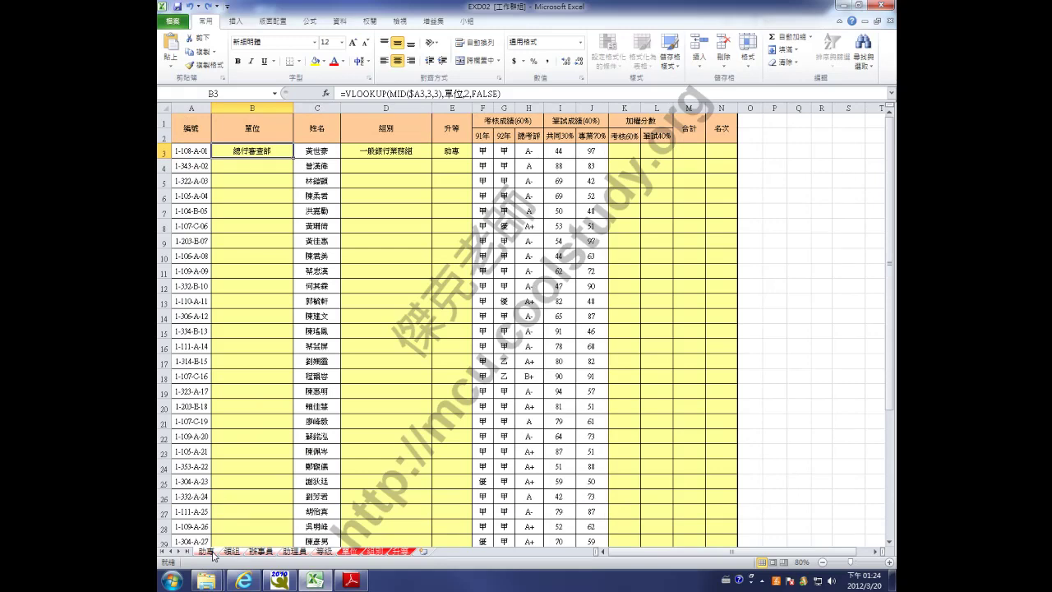
scroll(215, 556, down, 20)
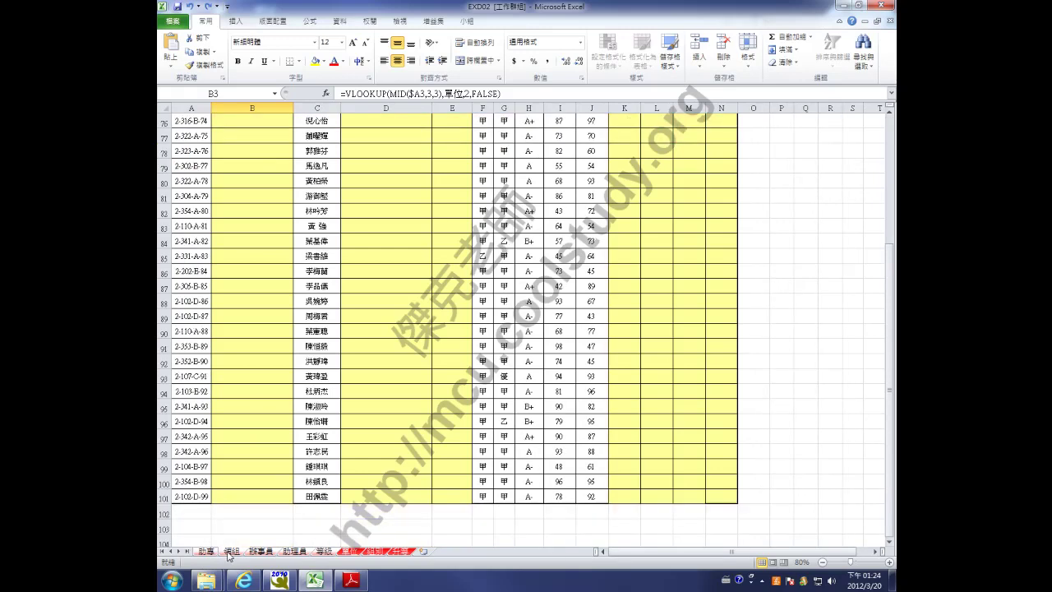
click(348, 552)
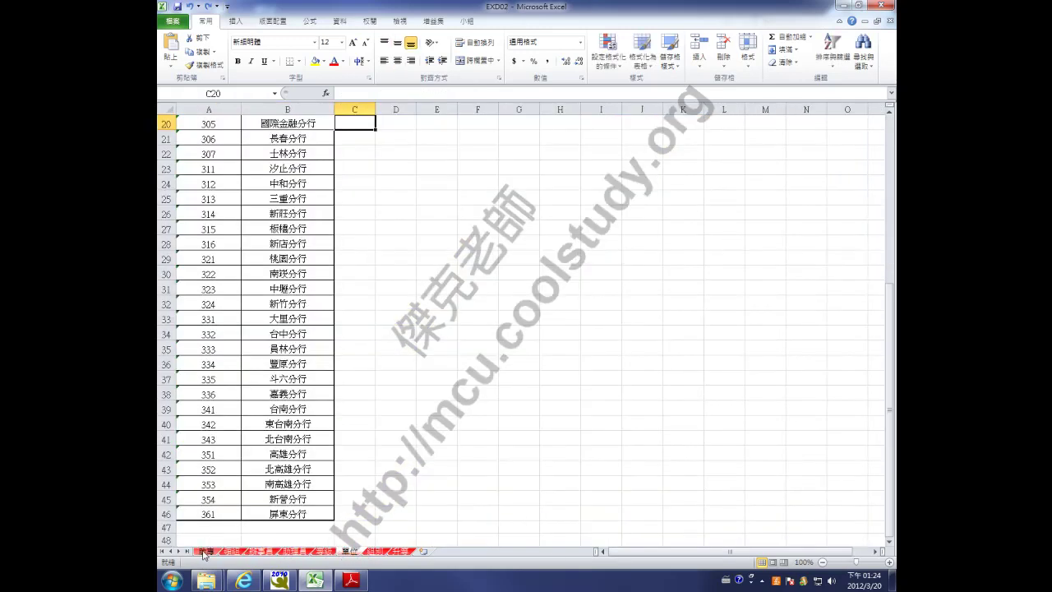
click(206, 552)
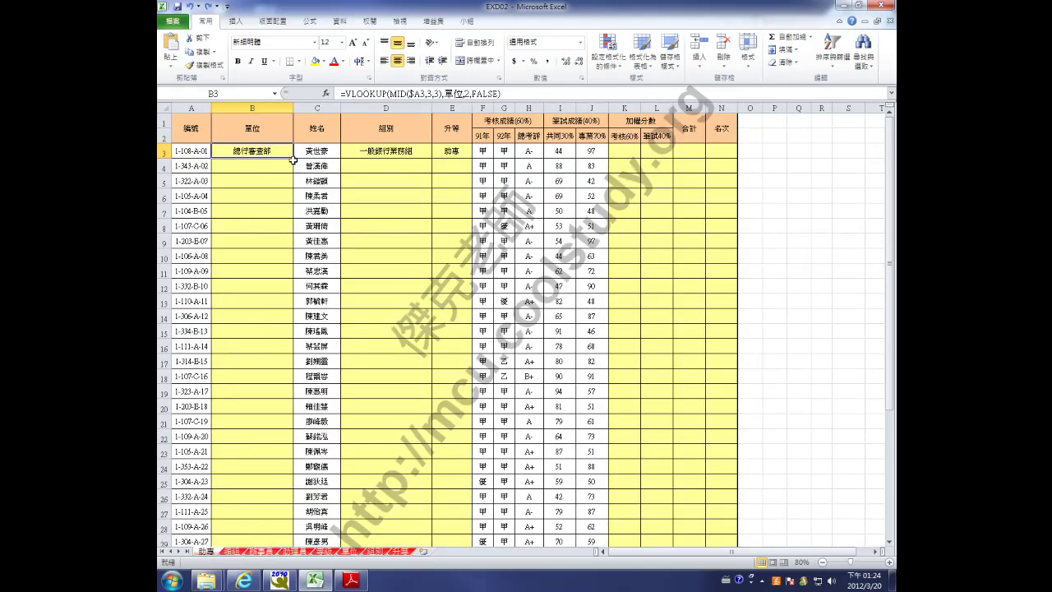
- Fill the 單位, 組別 and 升等 formulas from row 3 down the whole list on the 助專 sheet
double_click(294, 165)
drag(359, 153, 450, 153)
double_click(471, 158)
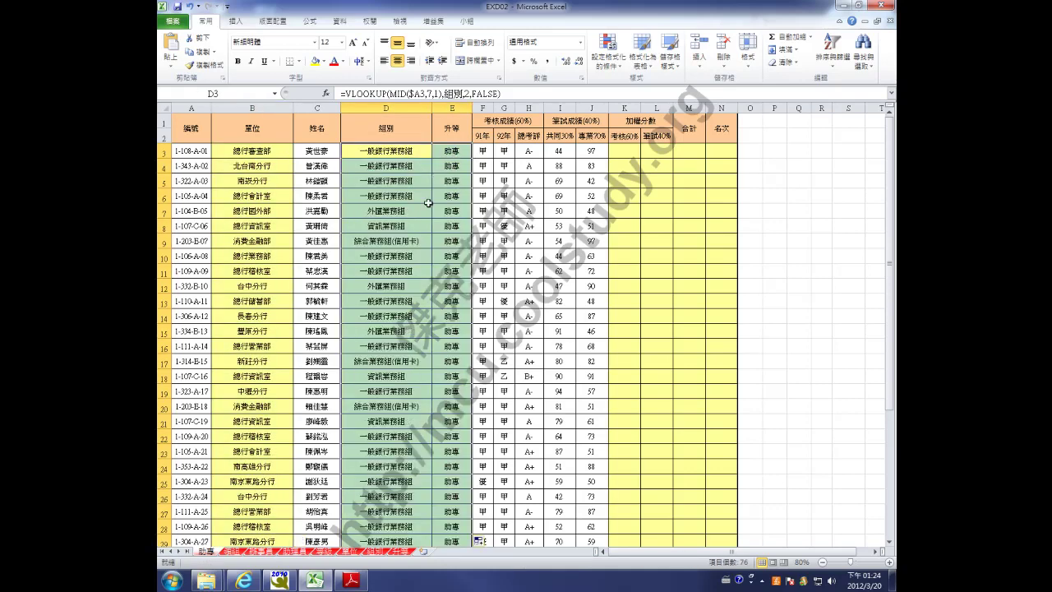
- On the 領組 sheet, fill the formulas in B3 and D3:E3 down to the end of the list
click(234, 551)
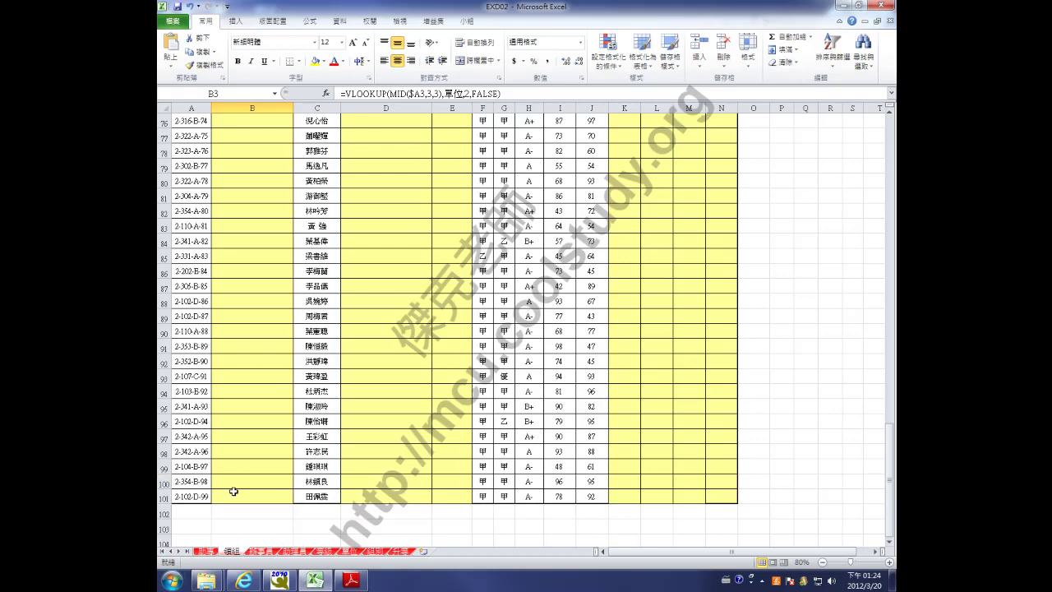
scroll(287, 473, up, 19)
scroll(288, 463, up, 6)
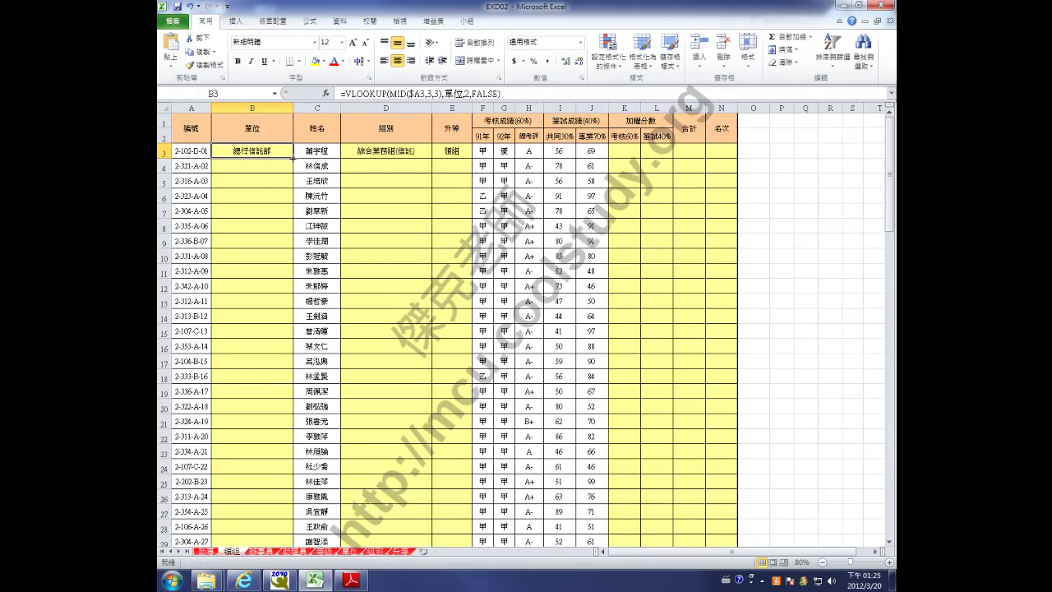
double_click(294, 158)
click(380, 153)
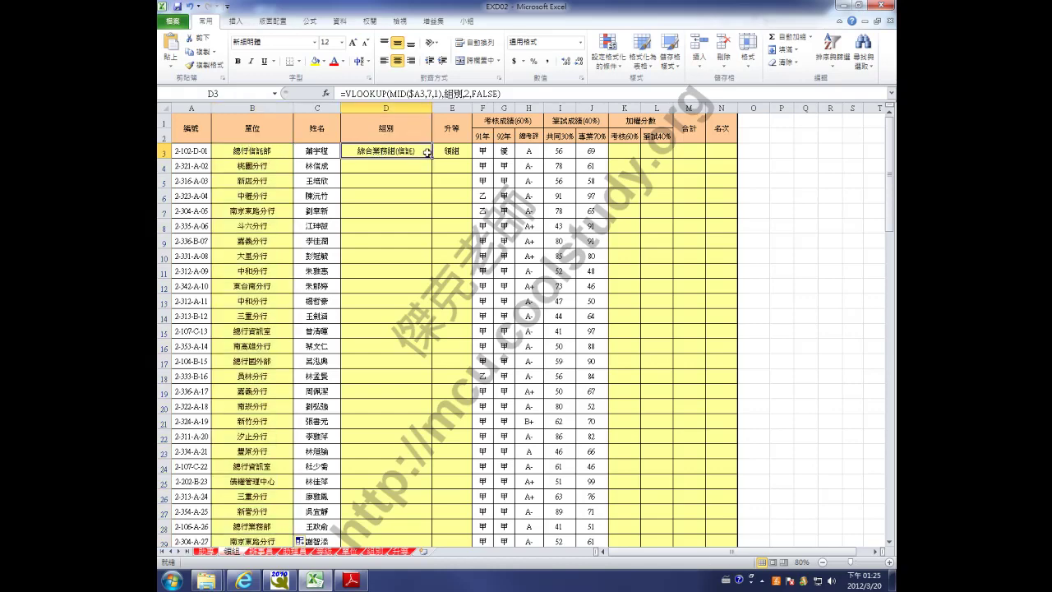
drag(428, 152, 448, 153)
double_click(472, 159)
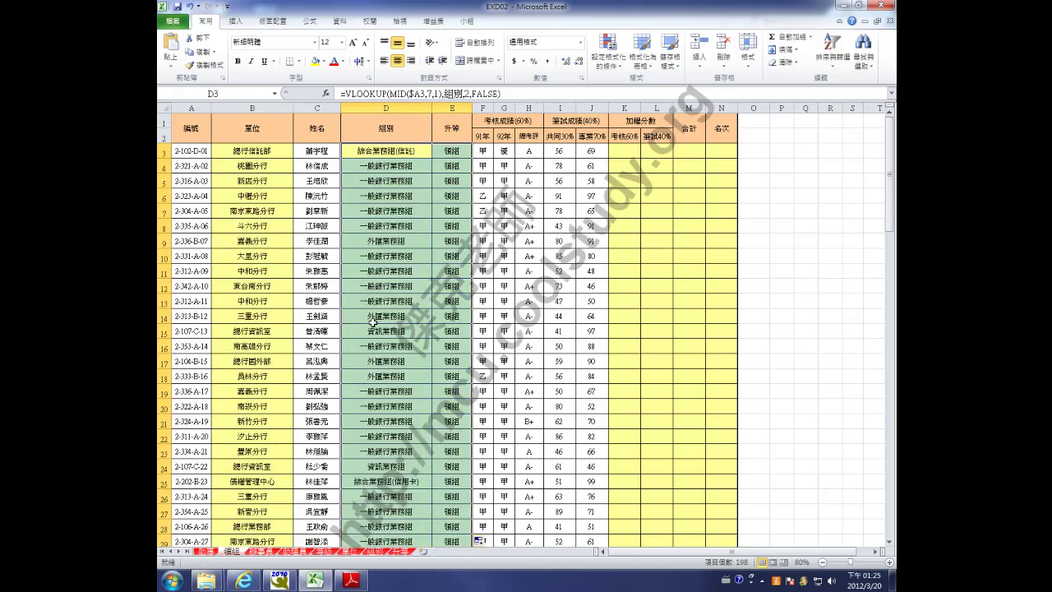
- On the 辦事員 sheet, fill the row 3 formulas for 單位, 組別 and 升等 down the staff list
click(261, 551)
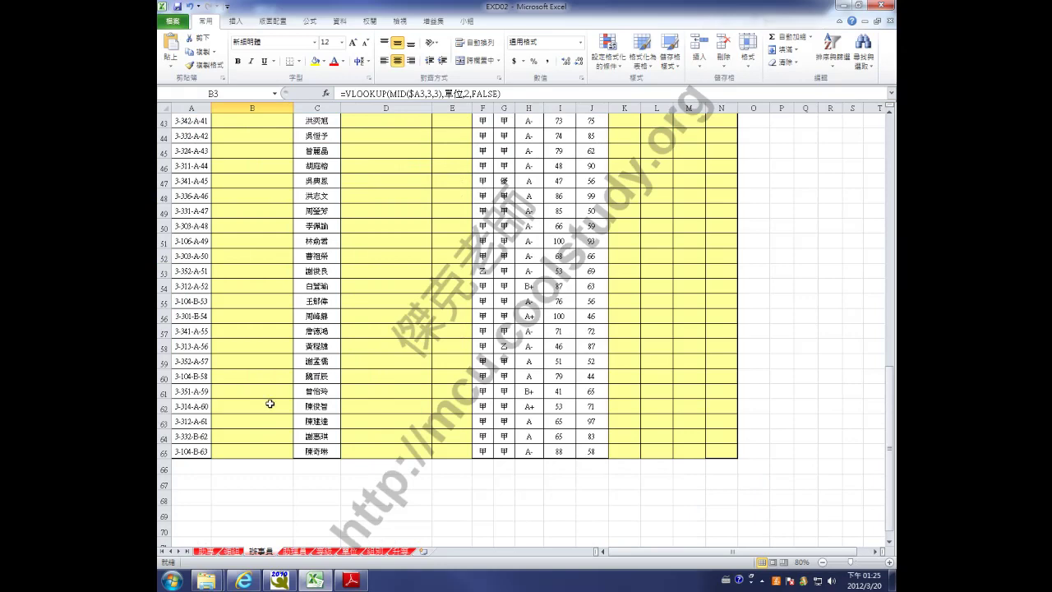
scroll(269, 404, up, 14)
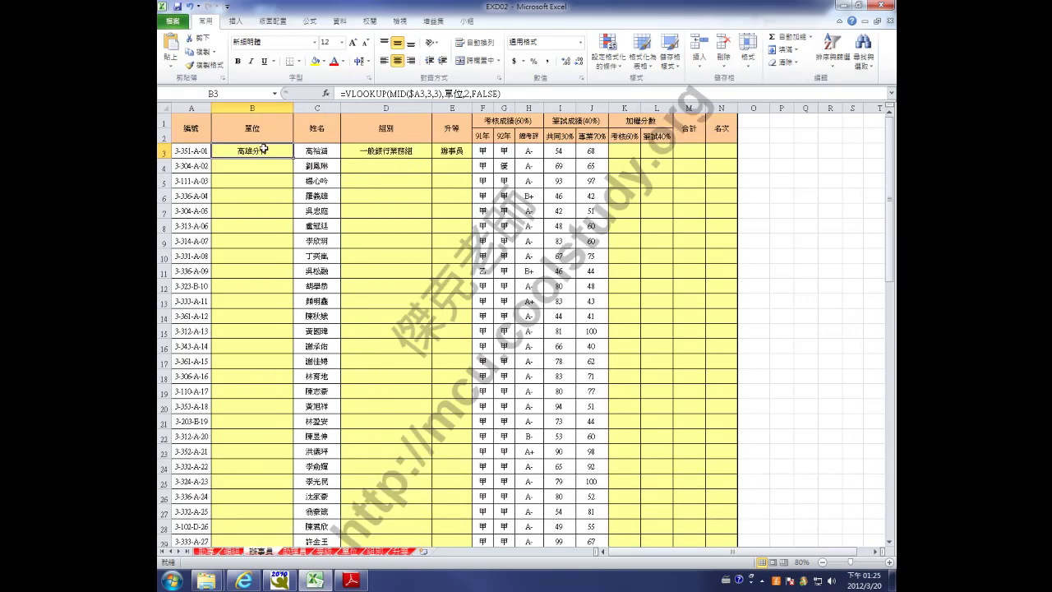
double_click(293, 158)
click(358, 153)
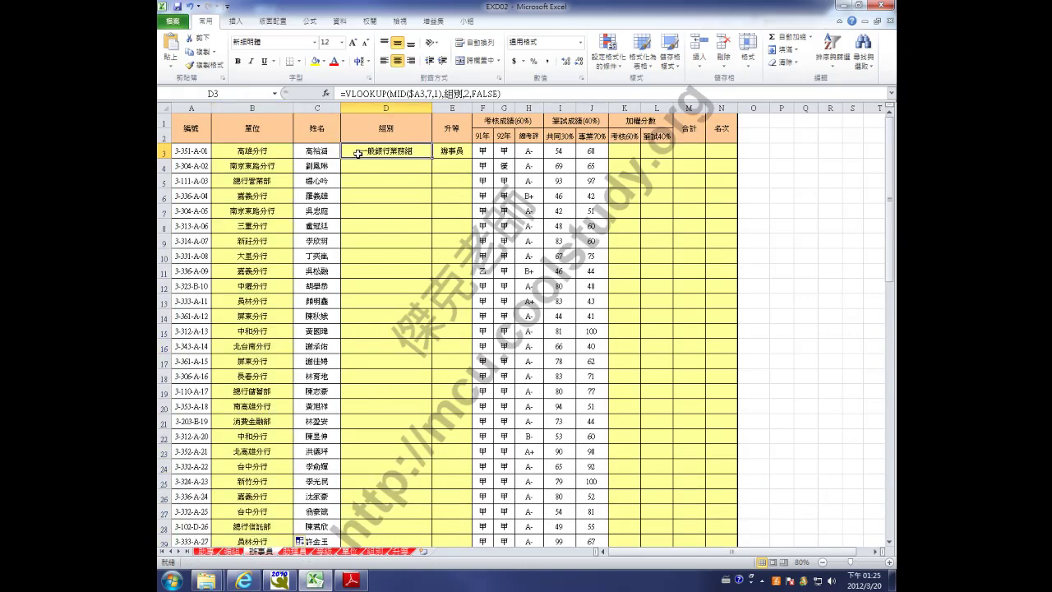
drag(358, 153, 450, 153)
double_click(473, 159)
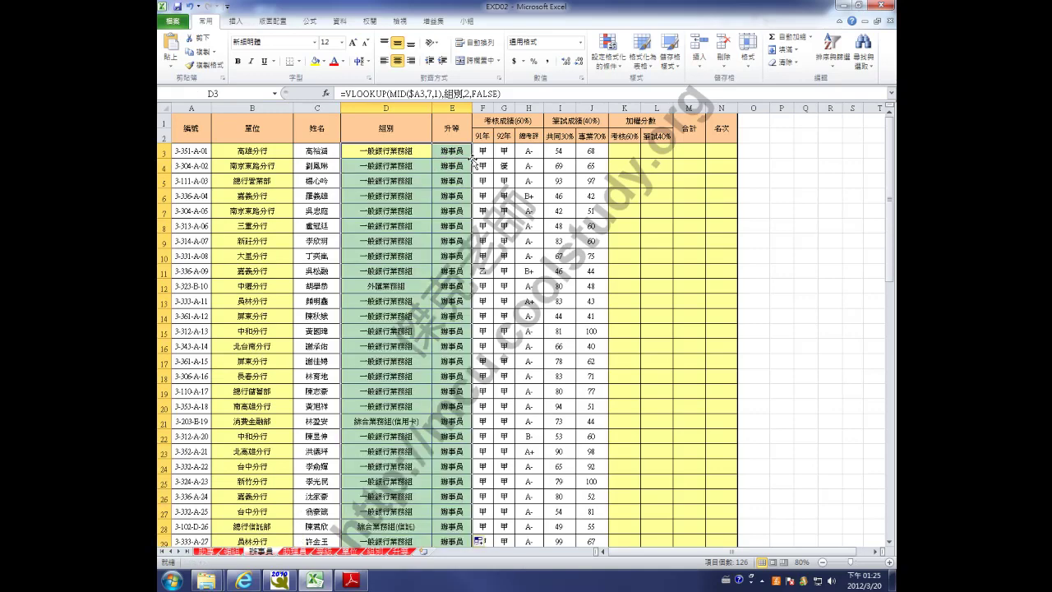
- On the 助理員 sheet, fill the row 3 formulas for 單位, 組別 and 升等 down to the end of the list
click(295, 551)
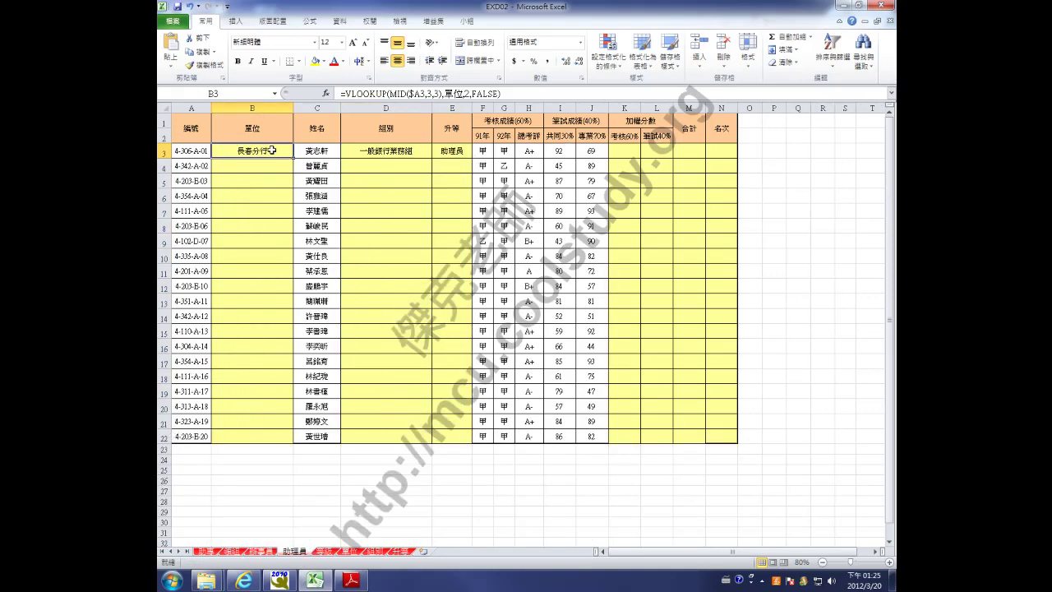
double_click(293, 158)
drag(358, 155, 442, 153)
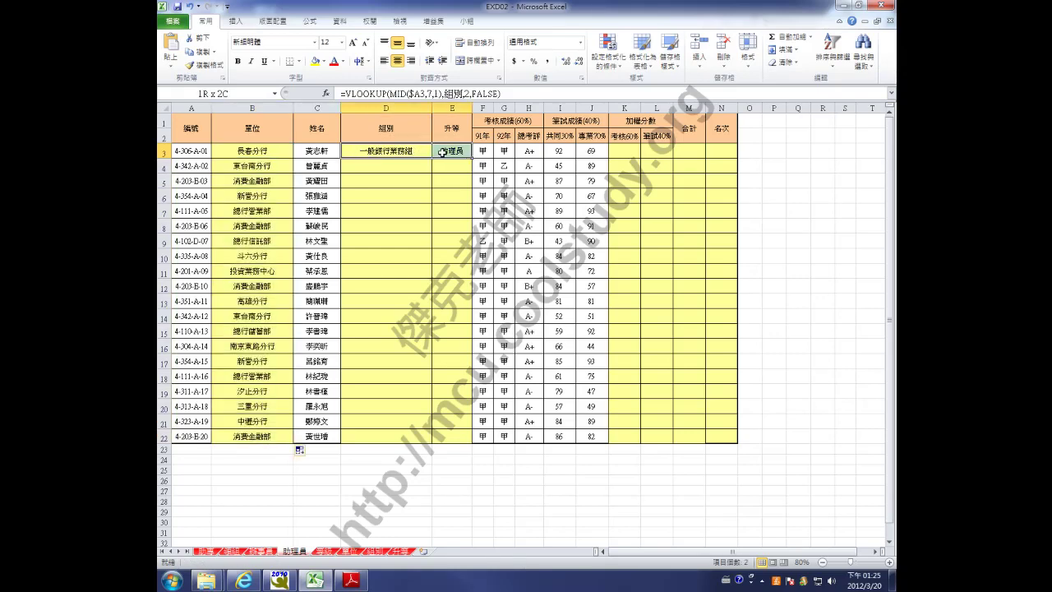
double_click(472, 158)
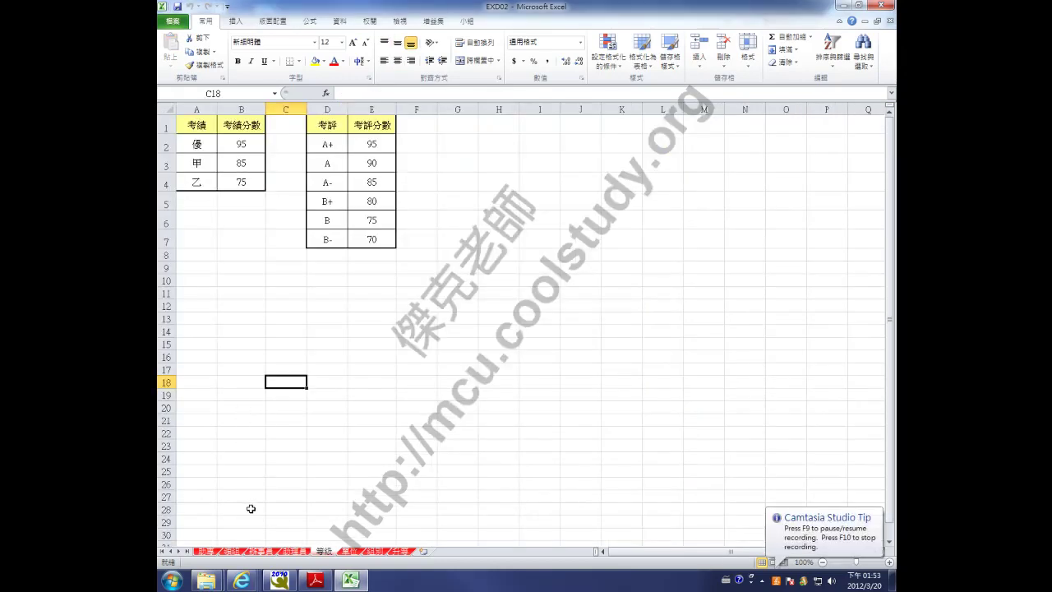
- Look through the 助專 list and group the four staff sheets from 助專 through 助理員
click(201, 551)
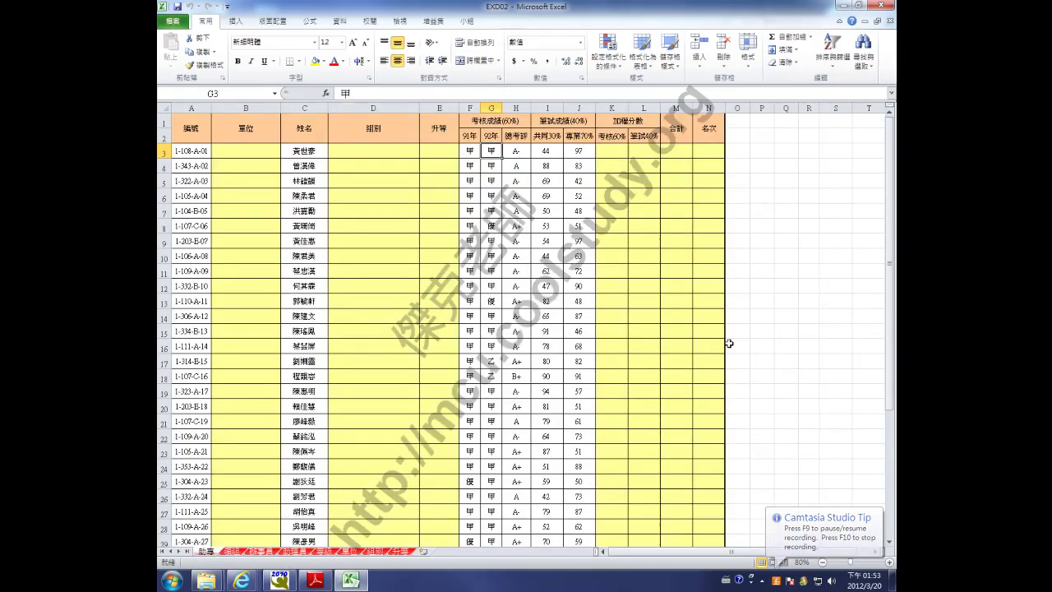
scroll(260, 503, down, 1)
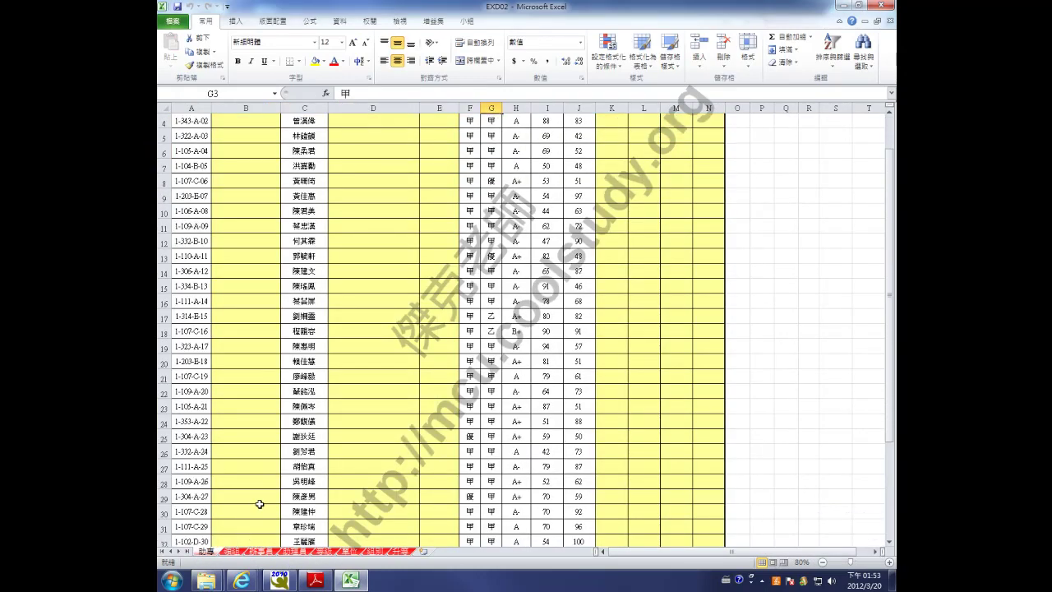
scroll(260, 504, up, 1)
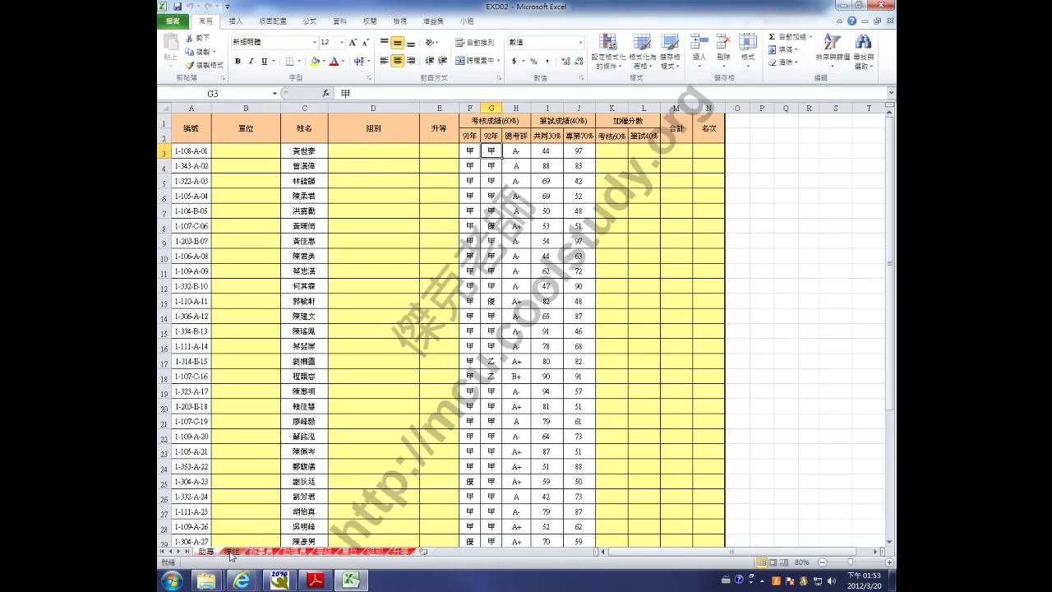
shift+click(302, 558)
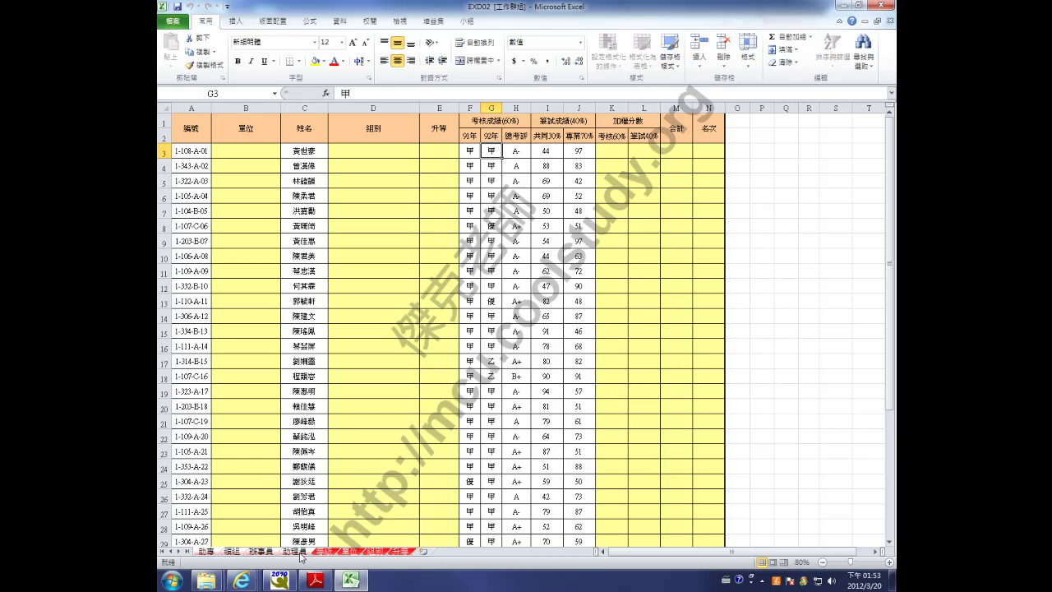
- Check the 考核分數 instructions in EXQ204.pdf in Adobe Reader, and back in Excel start a VLOOKUP in K3 with F3 as the lookup value
click(615, 153)
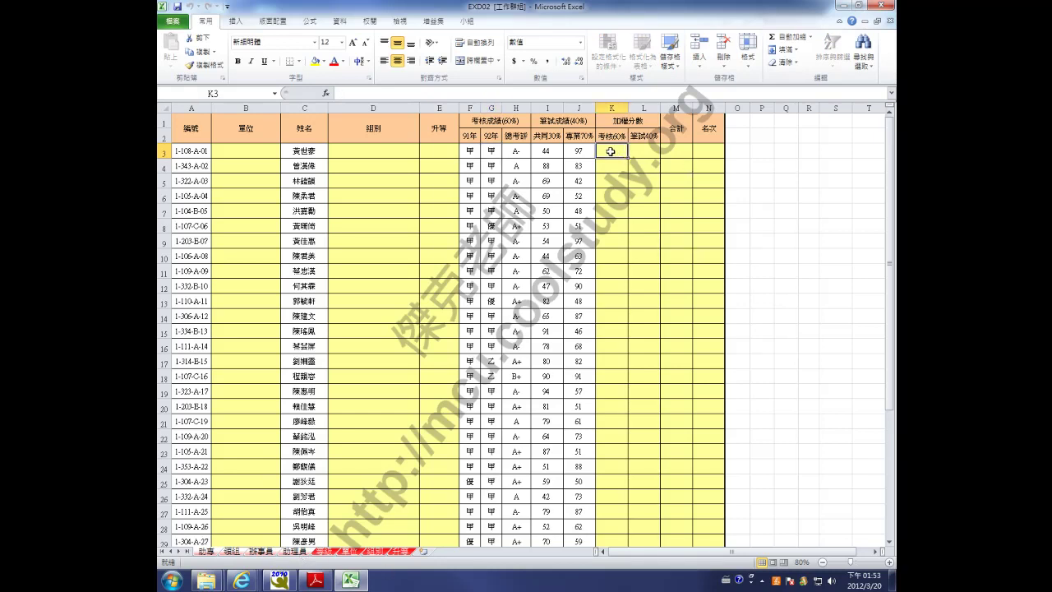
click(316, 581)
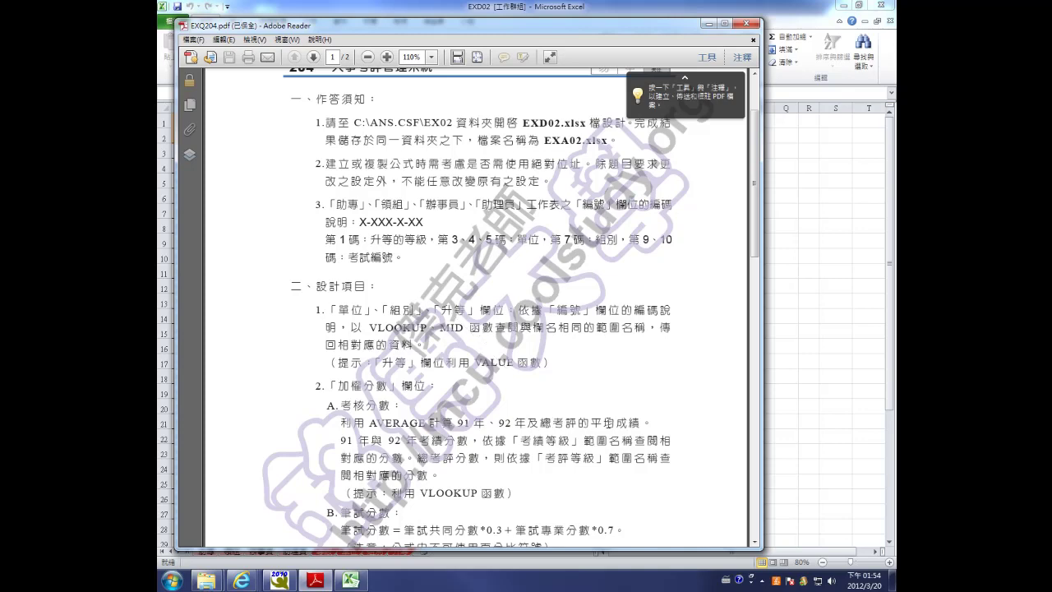
click(349, 581)
click(486, 94)
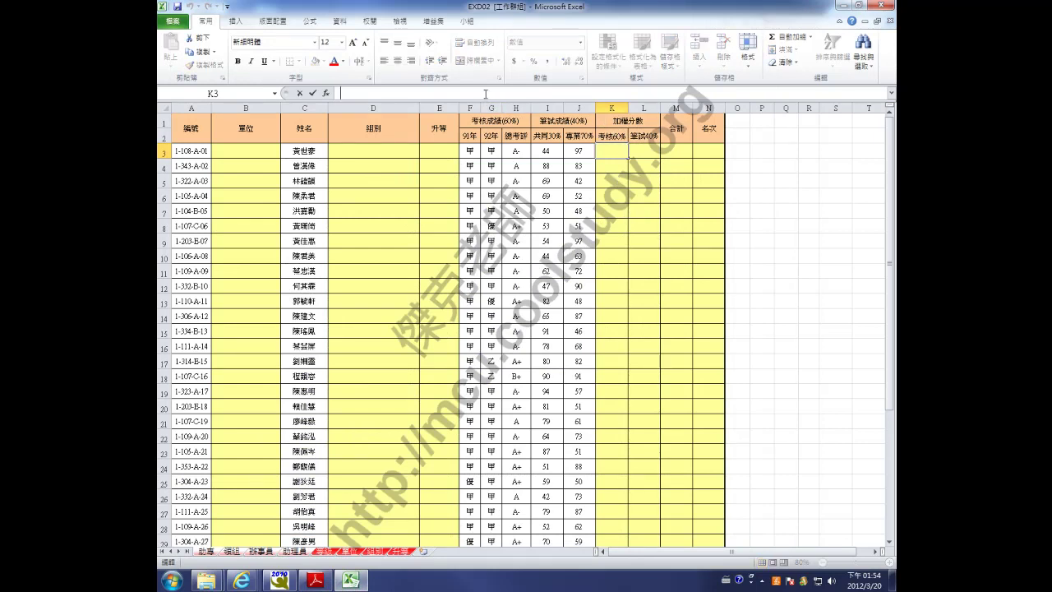
text(=)
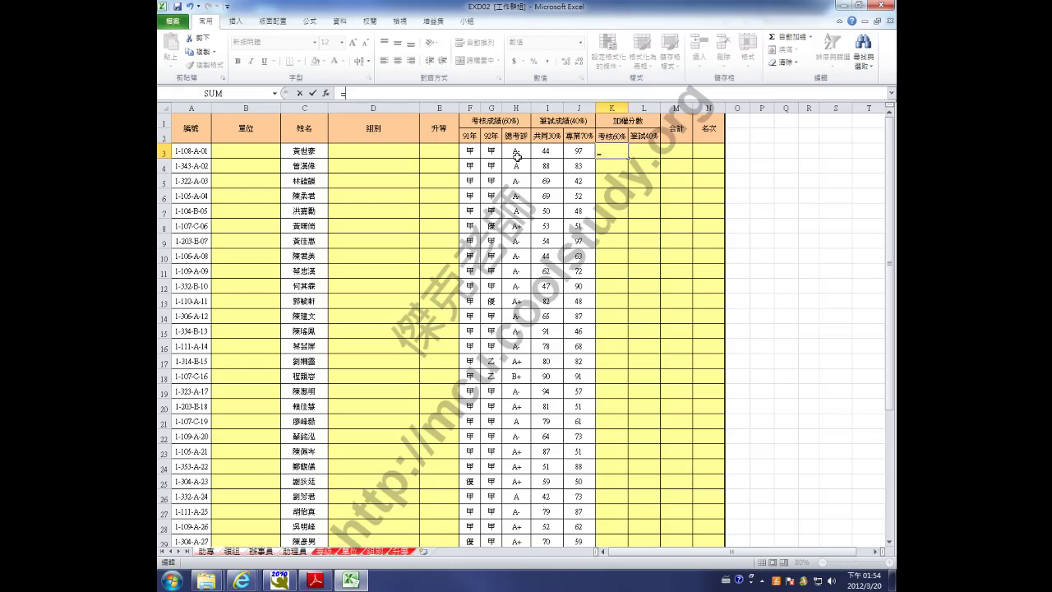
text(v)
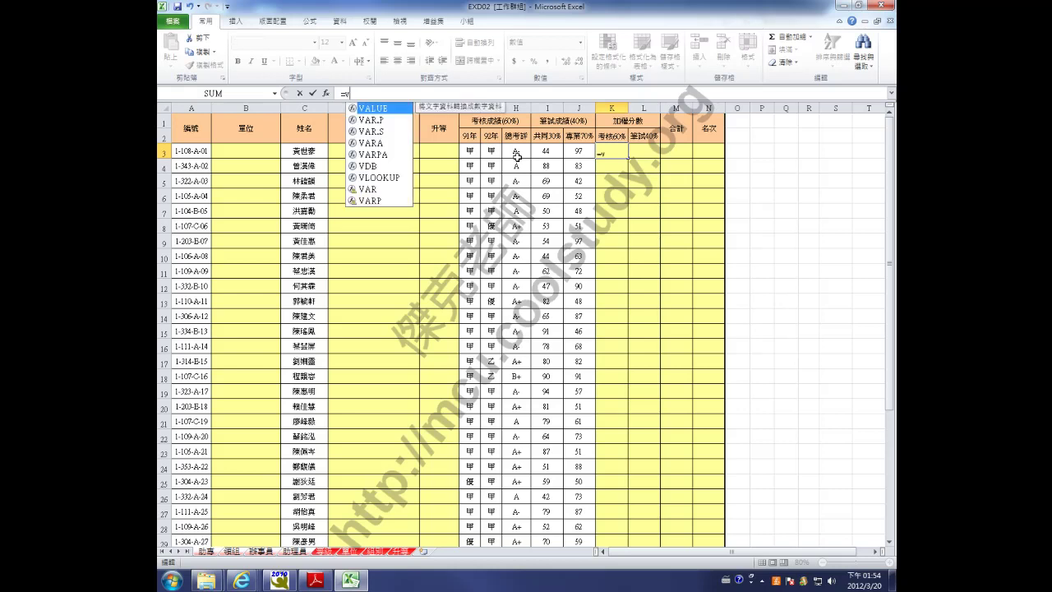
double_click(392, 177)
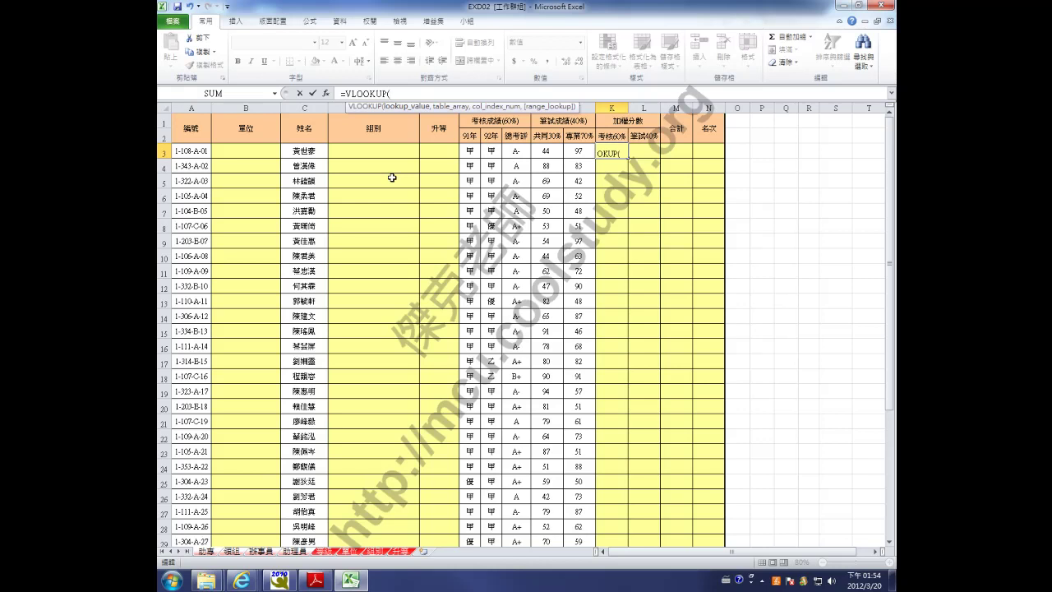
click(476, 151)
text(,)
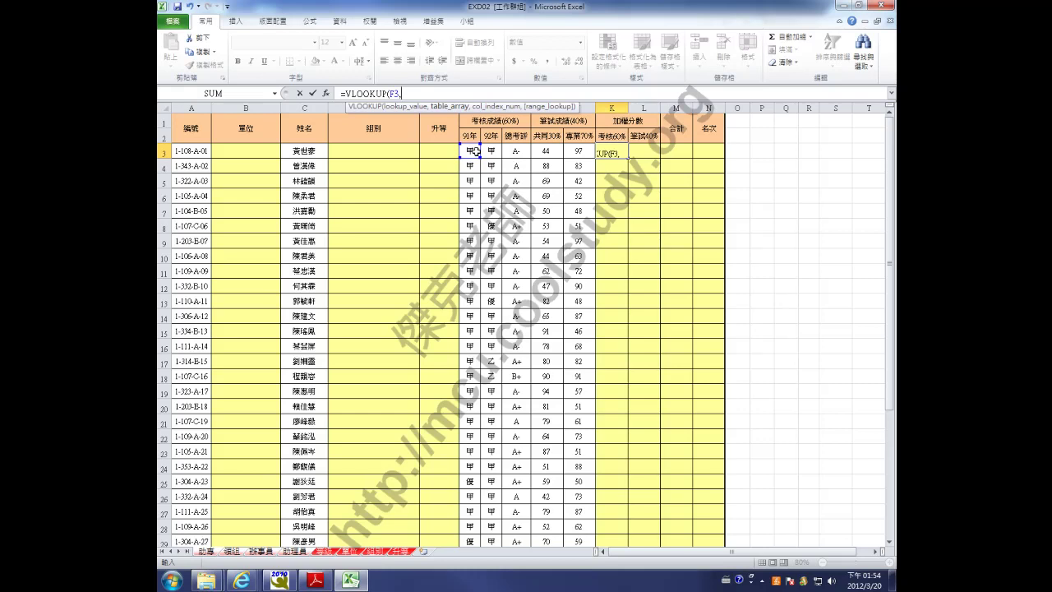
- Complete the K3 lookup with the range name 考績等級, column 2 and FALSE, and copy the function text without the equals sign
key(ctrl+space)
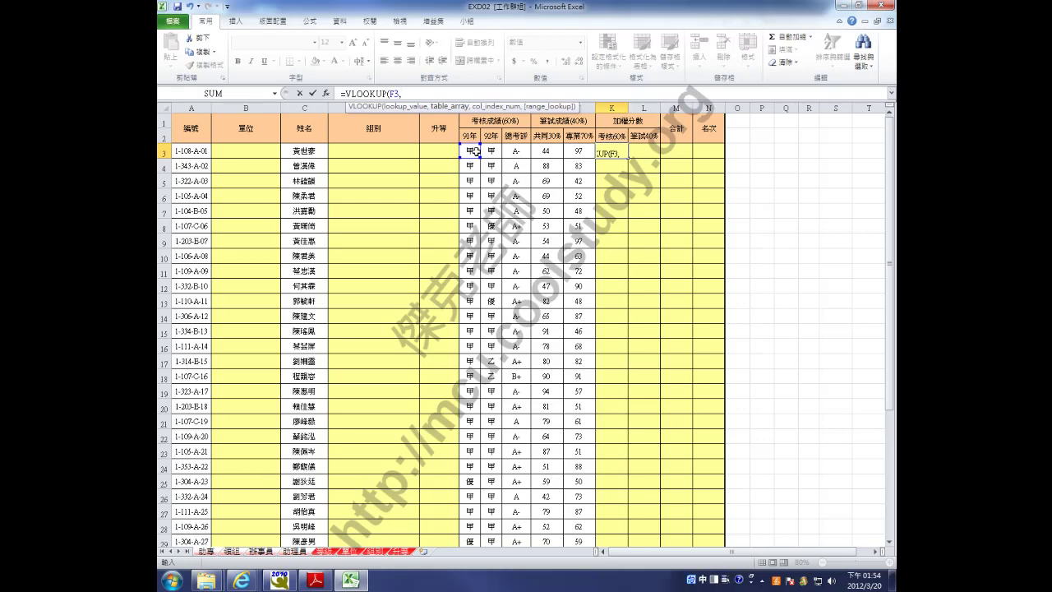
click(694, 580)
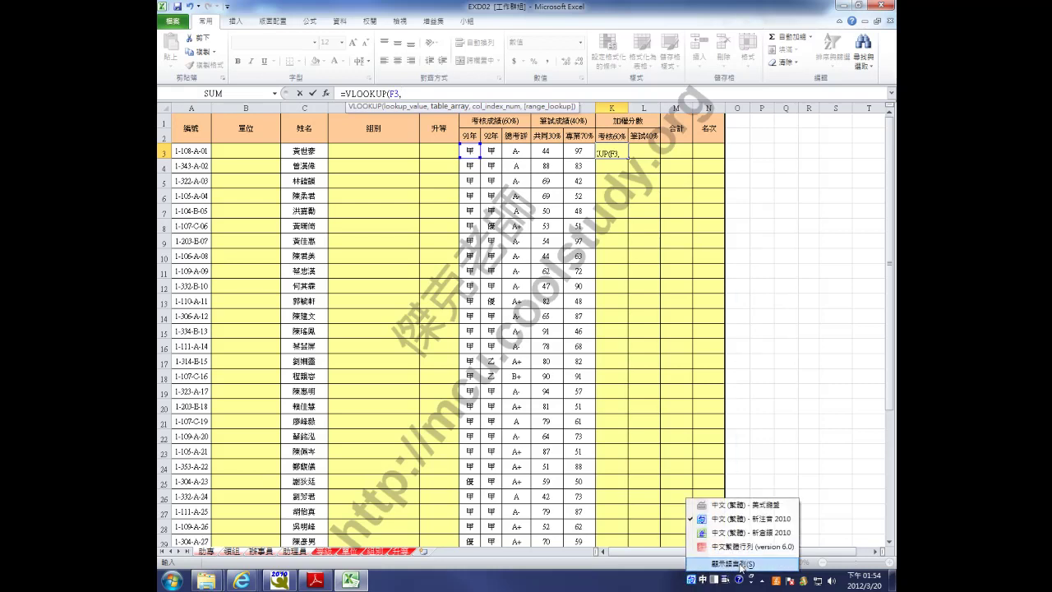
click(744, 546)
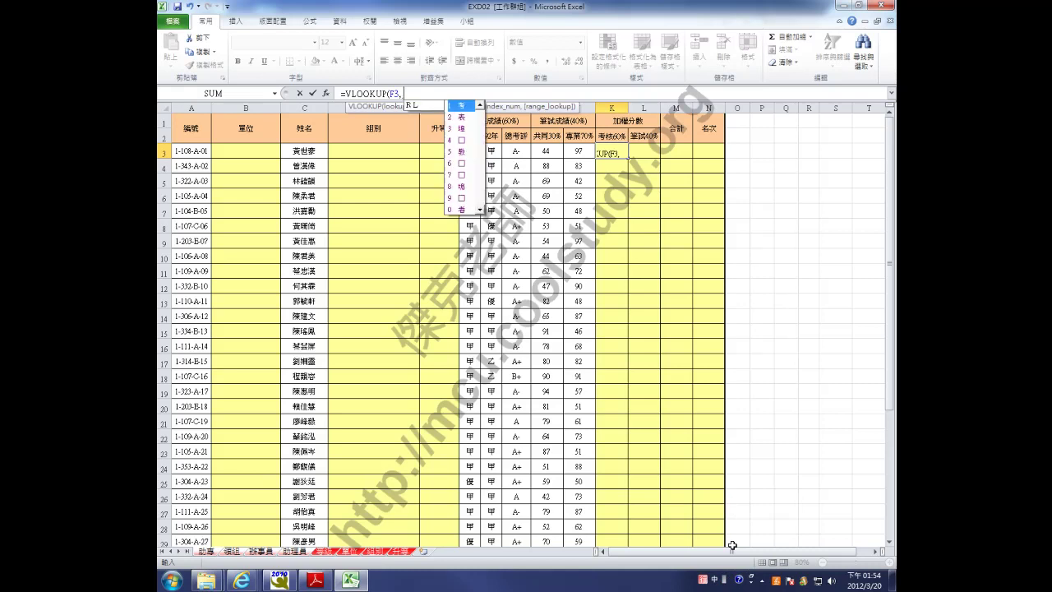
text(考績)
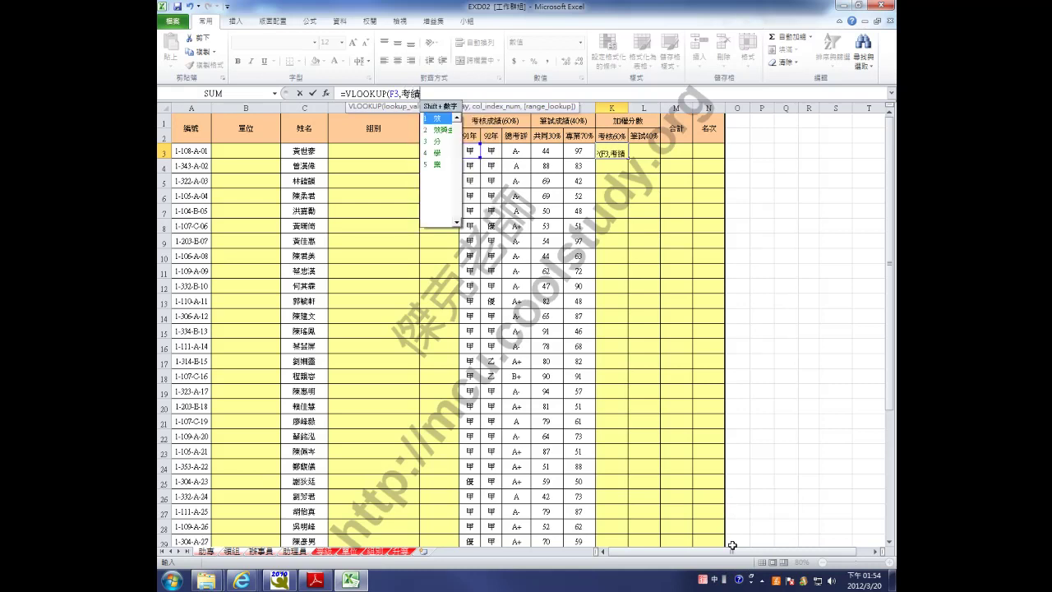
text(等級)
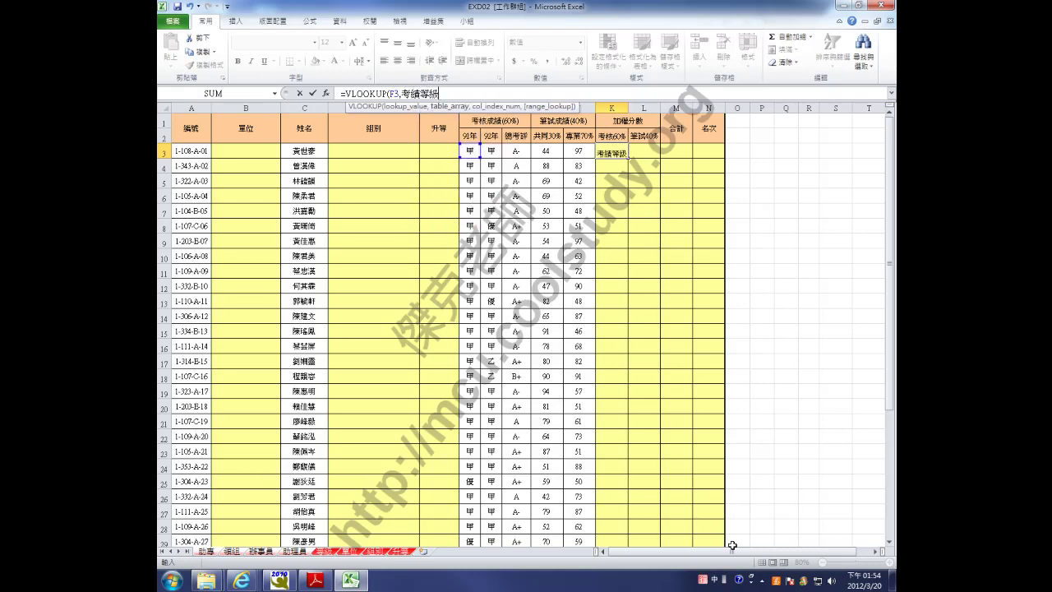
key(ctrl+space)
text(,)
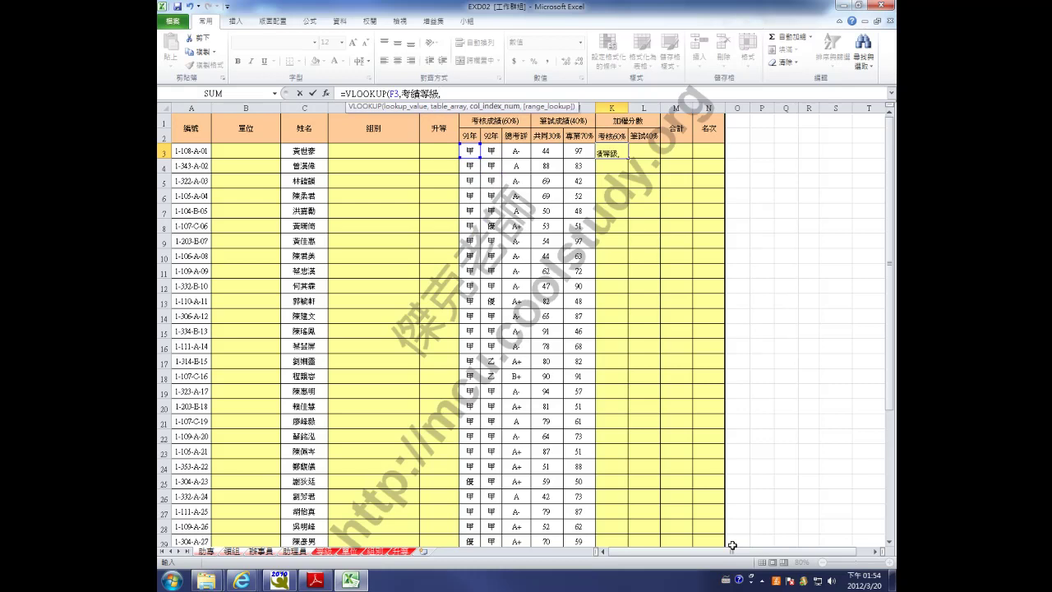
text(2,)
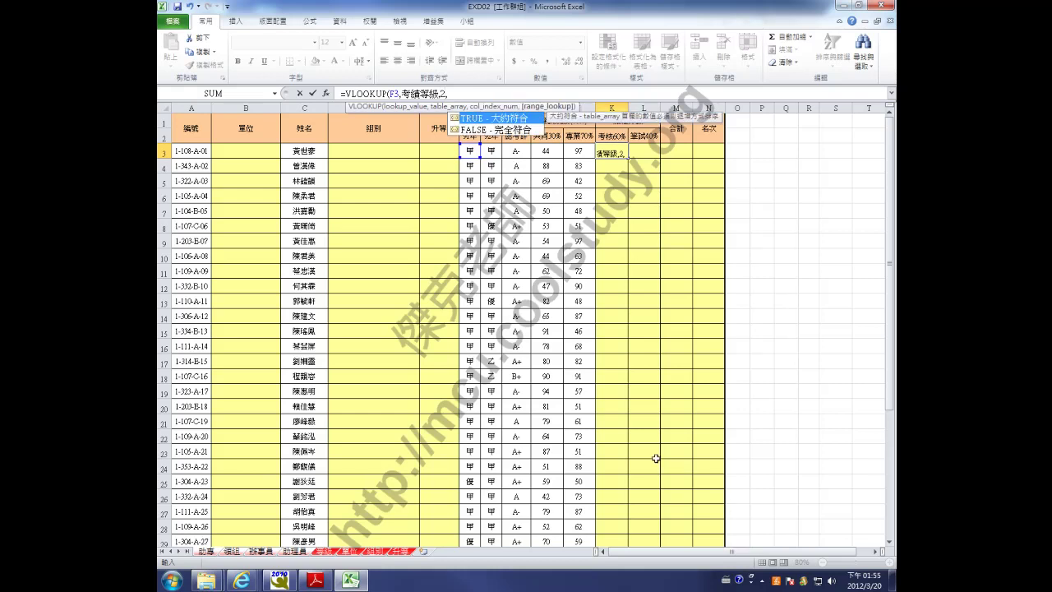
double_click(469, 130)
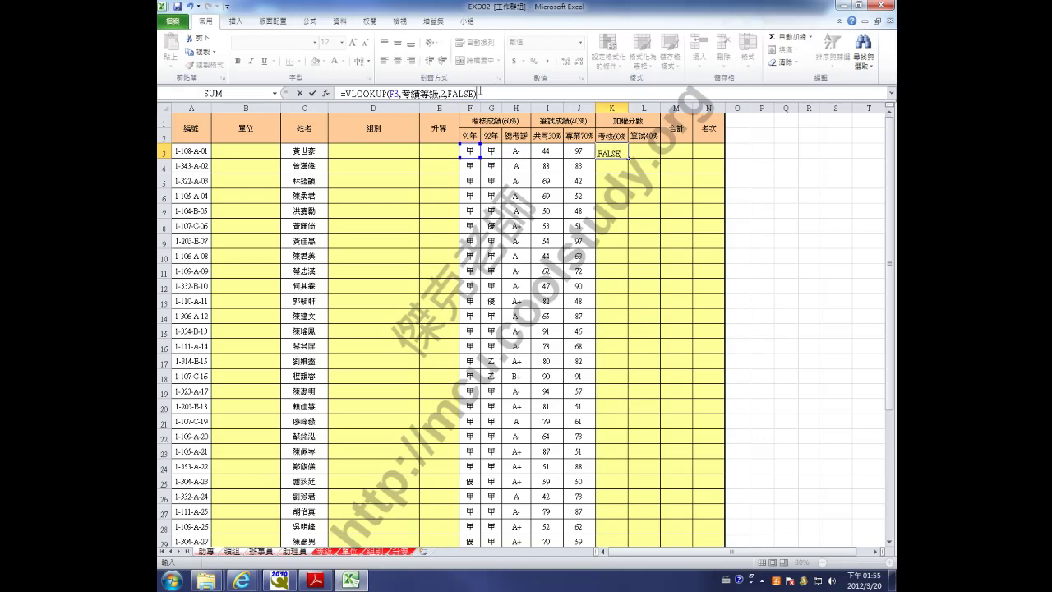
drag(480, 92, 345, 93)
key(ctrl+c)
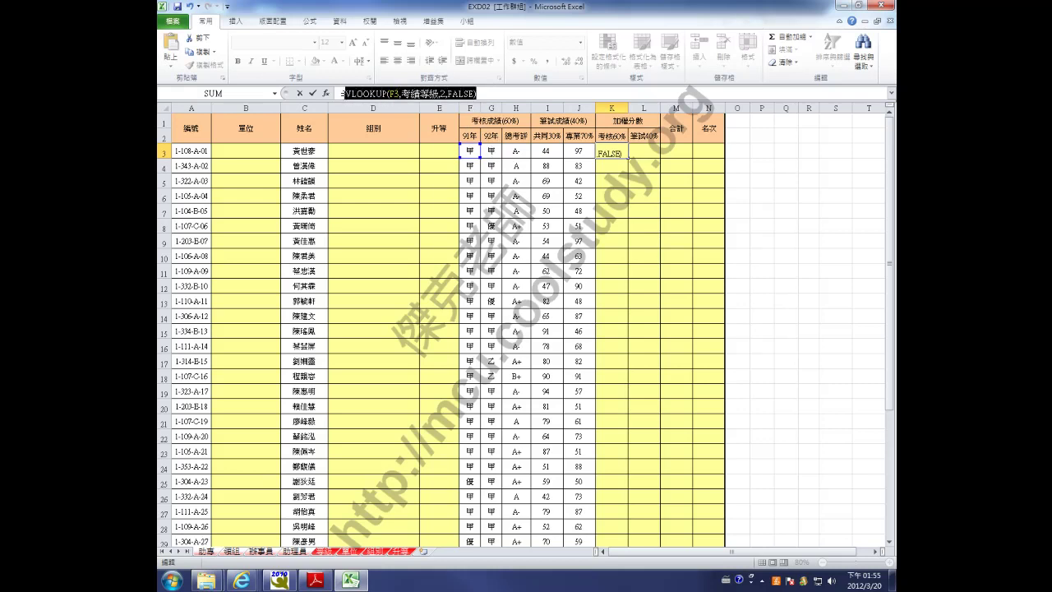
click(503, 95)
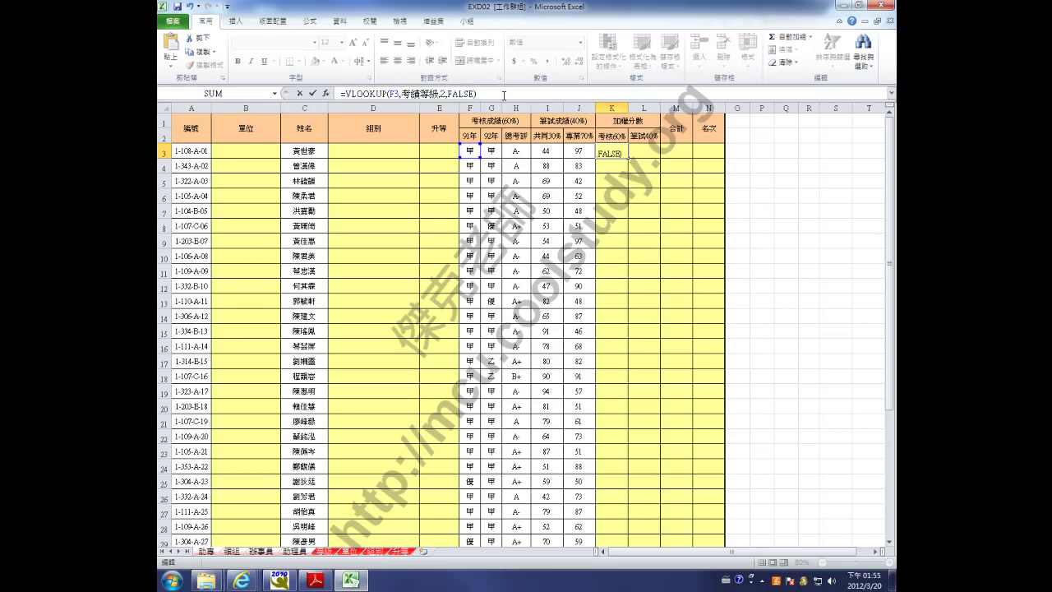
text(+)
key(ctrl+v)
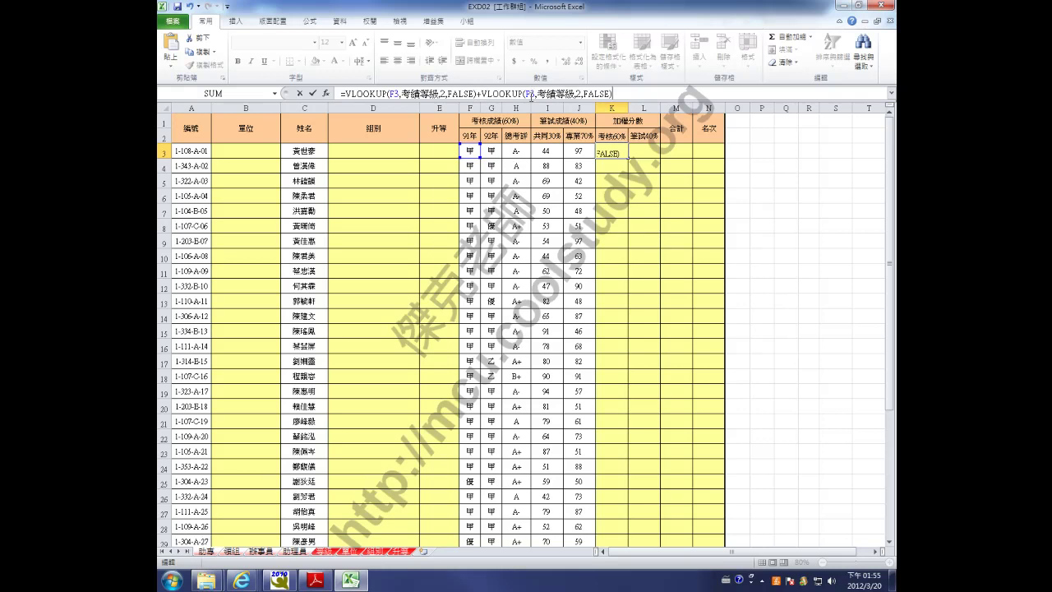
click(533, 95)
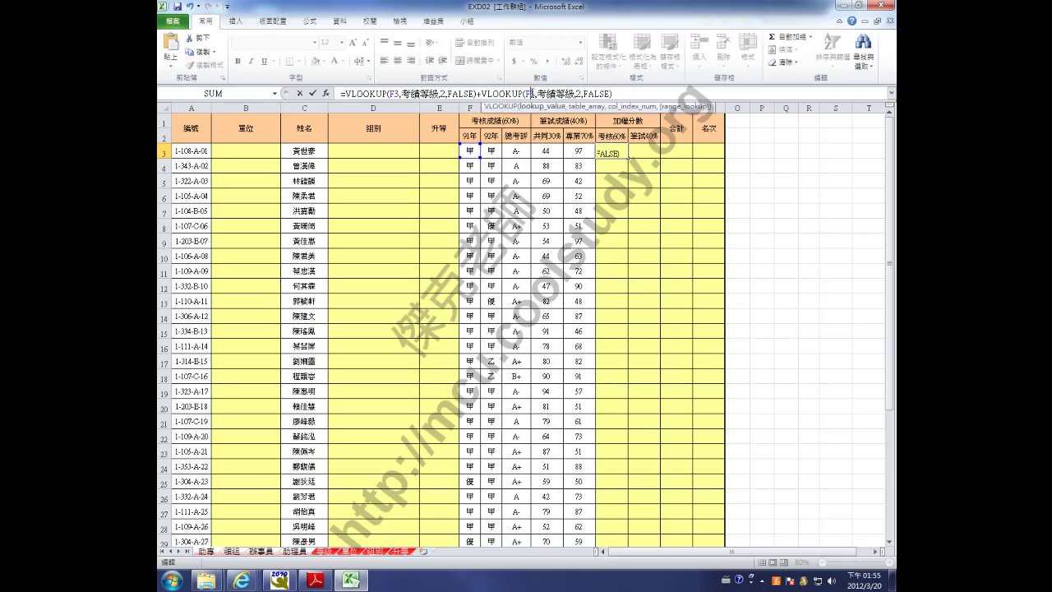
click(492, 152)
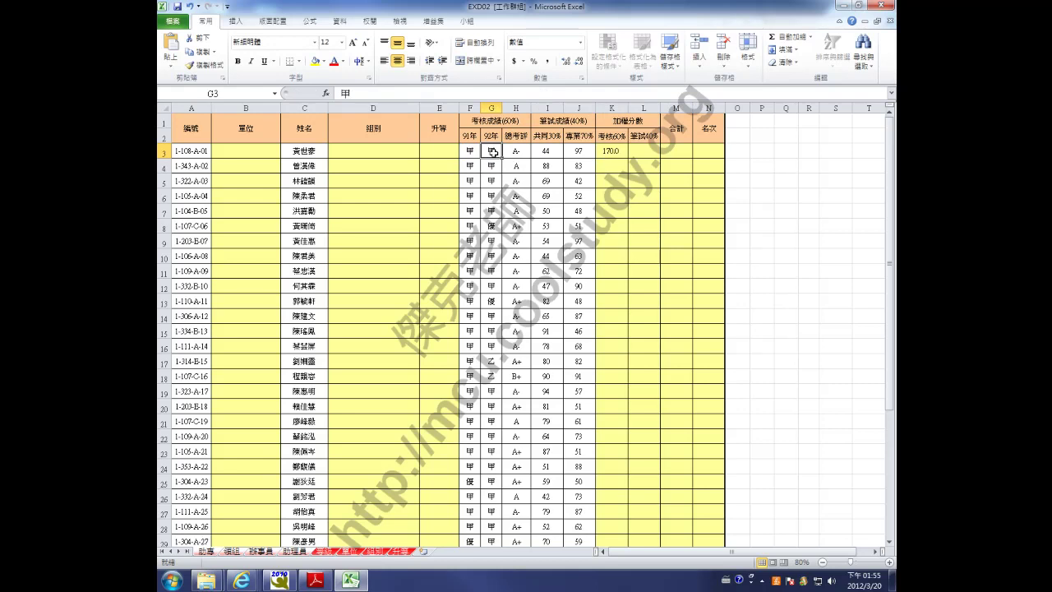
key(ctrl+z)
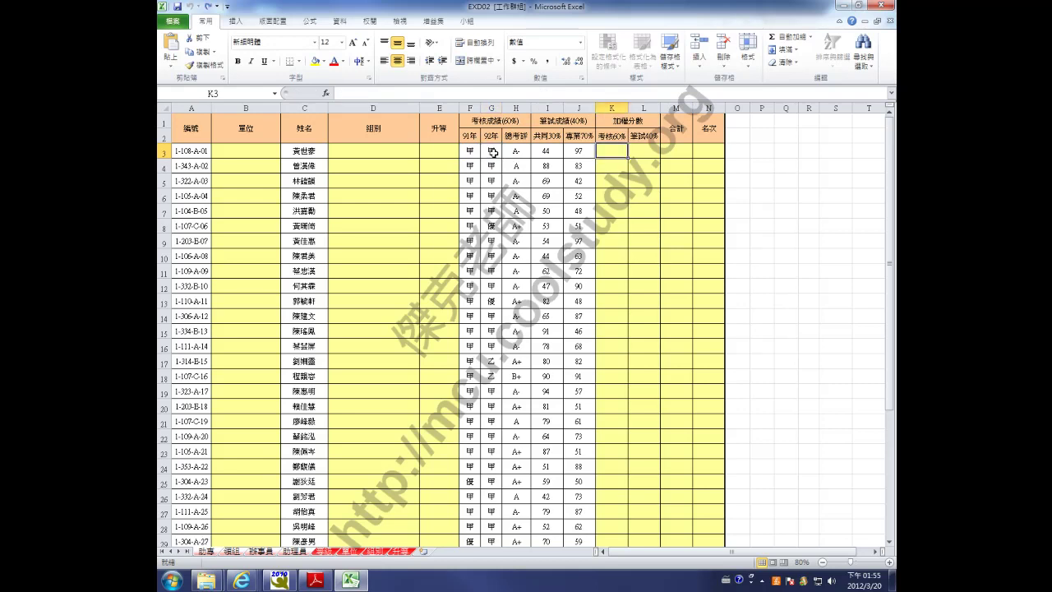
- Build a K3 formula that adds two copies of the copied VLOOKUP(F3,考績等級,2,FALSE)
click(383, 96)
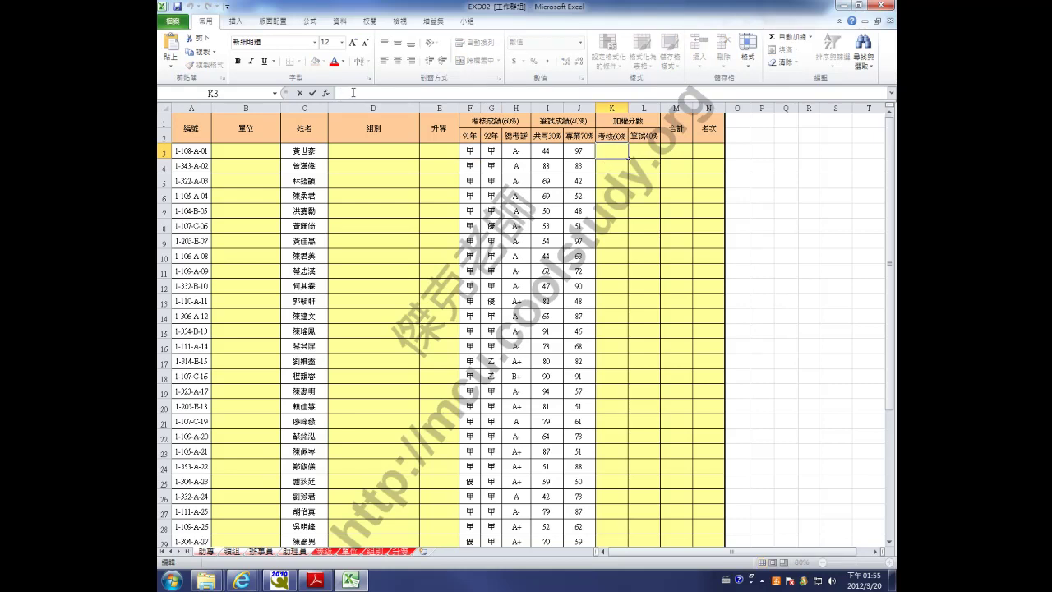
text(=)
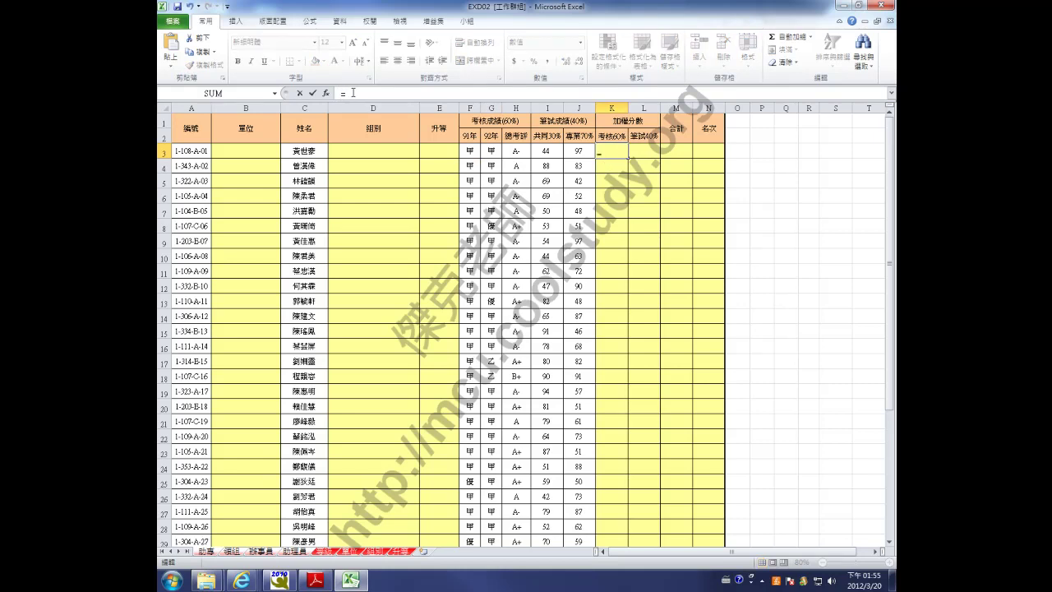
key(ctrl+v)
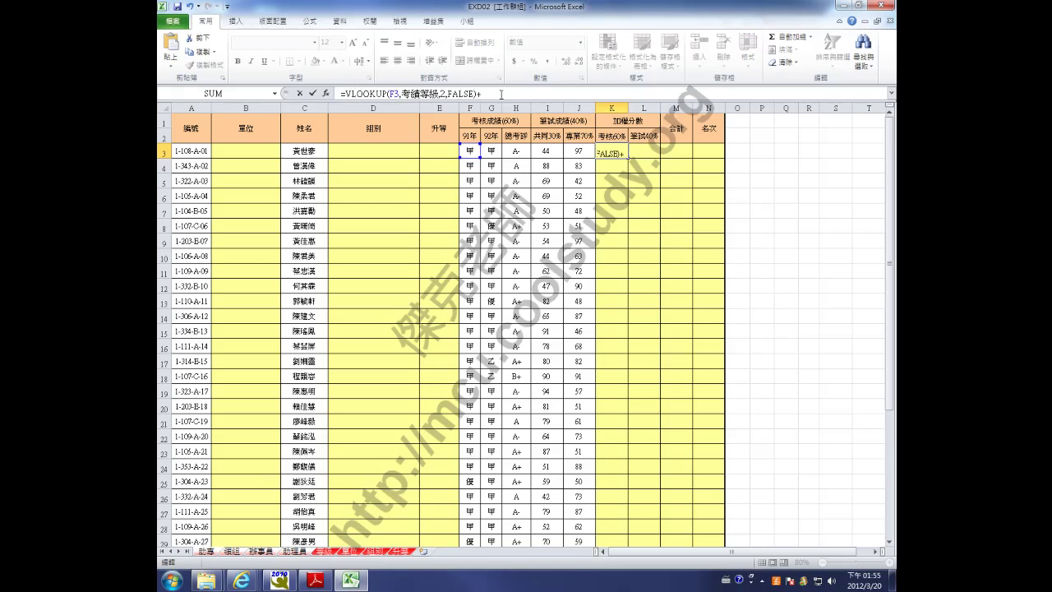
text(+)
key(ctrl+v)
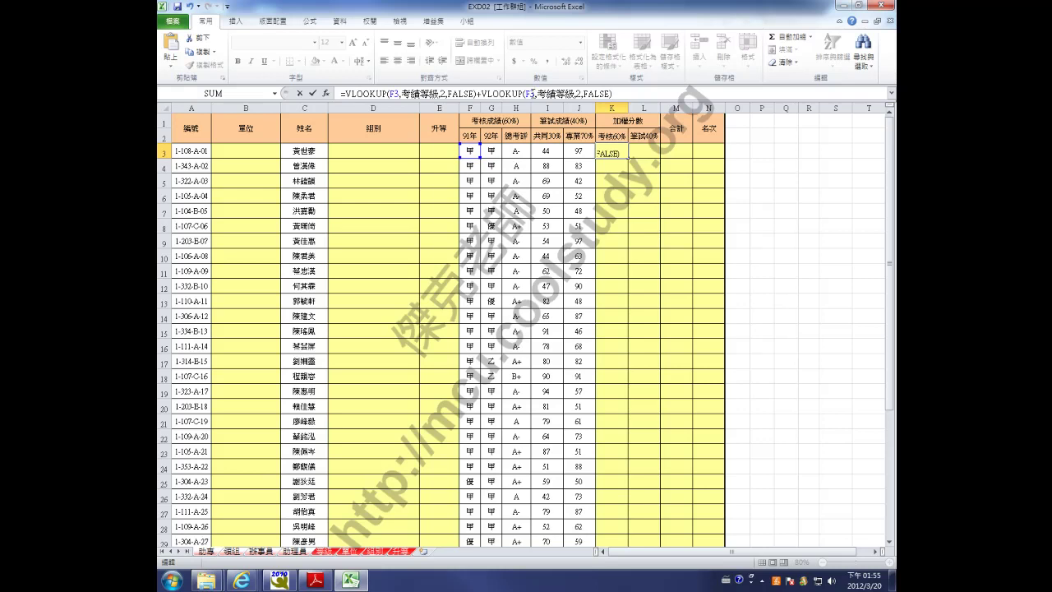
- Keep the current Windows colour scheme without further reminders, and change the second VLOOKUP's lookup value in K3 to g3
click(528, 93)
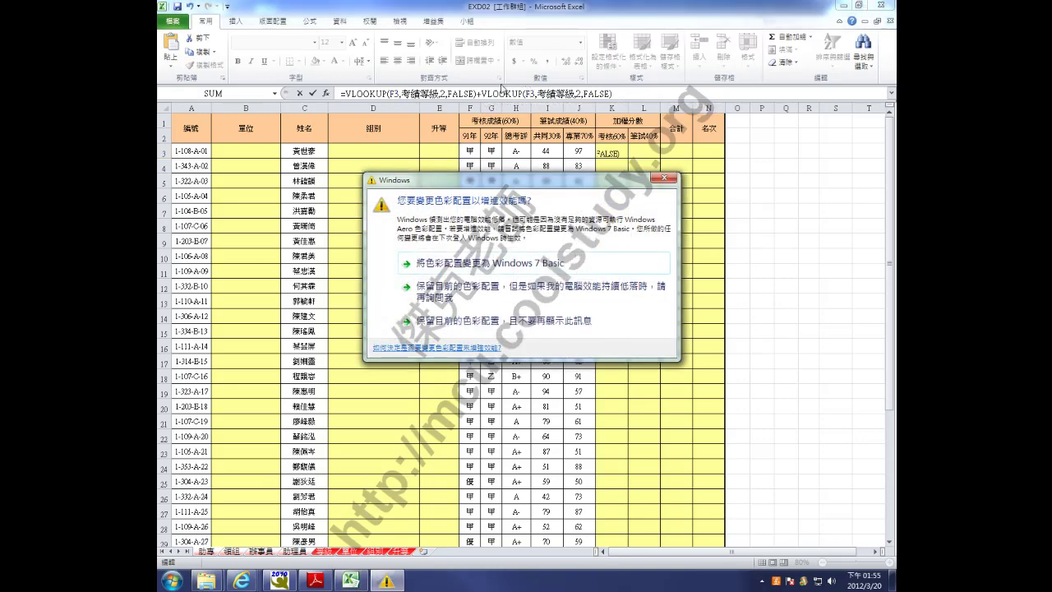
click(454, 321)
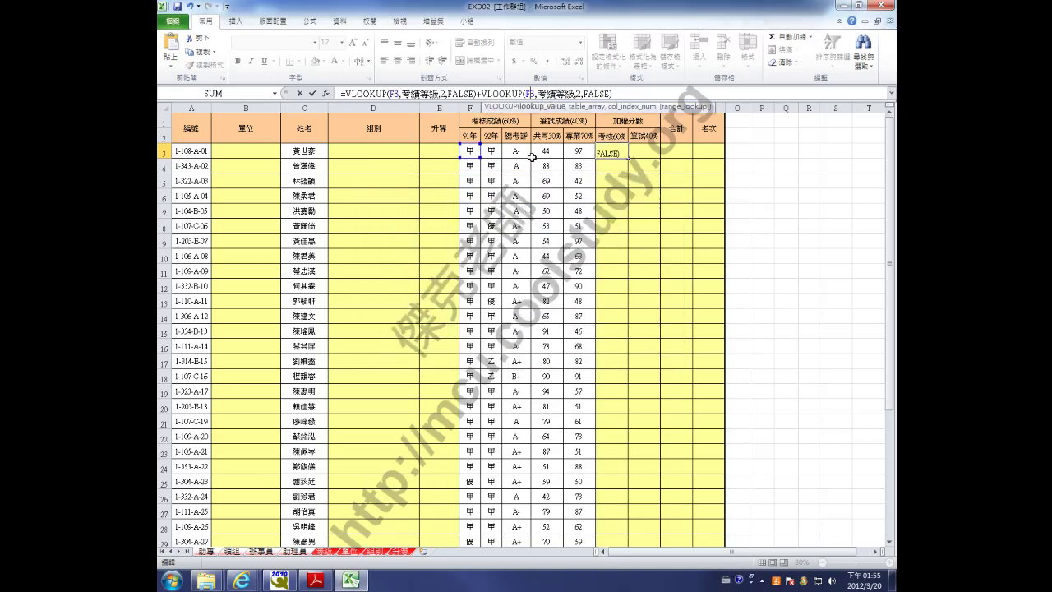
key(Left)
key(Left)
key(Left)
key(Left)
key(Left)
key(Left)
key(Left)
key(Left)
key(Left)
key(Left)
key(Left)
key(Left)
key(Left)
key(Left)
key(Left)
key(Left)
key(Left)
key(BackSpace)
text(g)
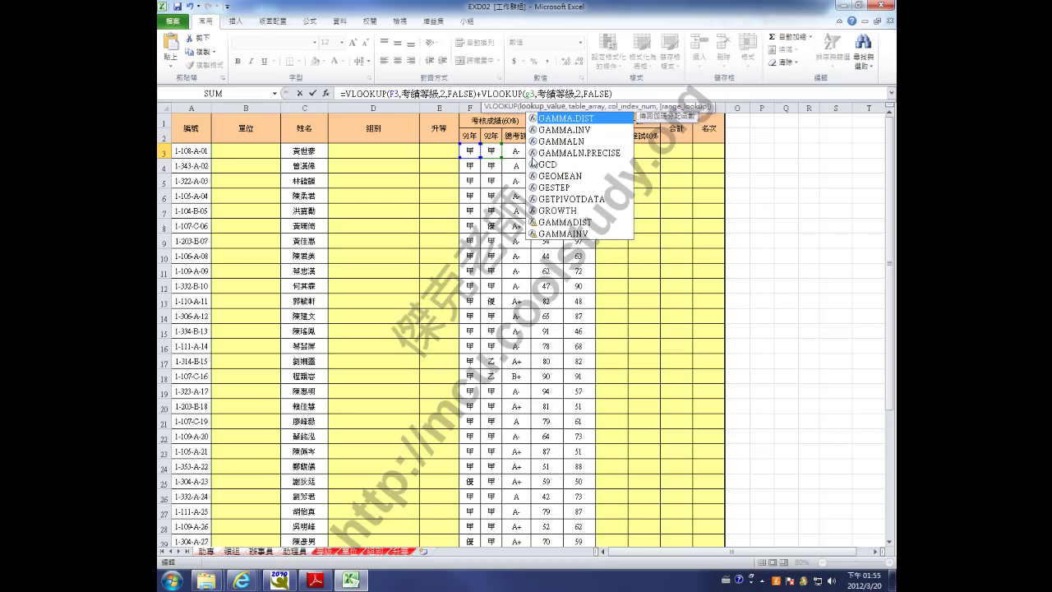
- Add a third copy of the VLOOKUP to the K3 sum and change its lookup value to h3
click(532, 94)
click(555, 94)
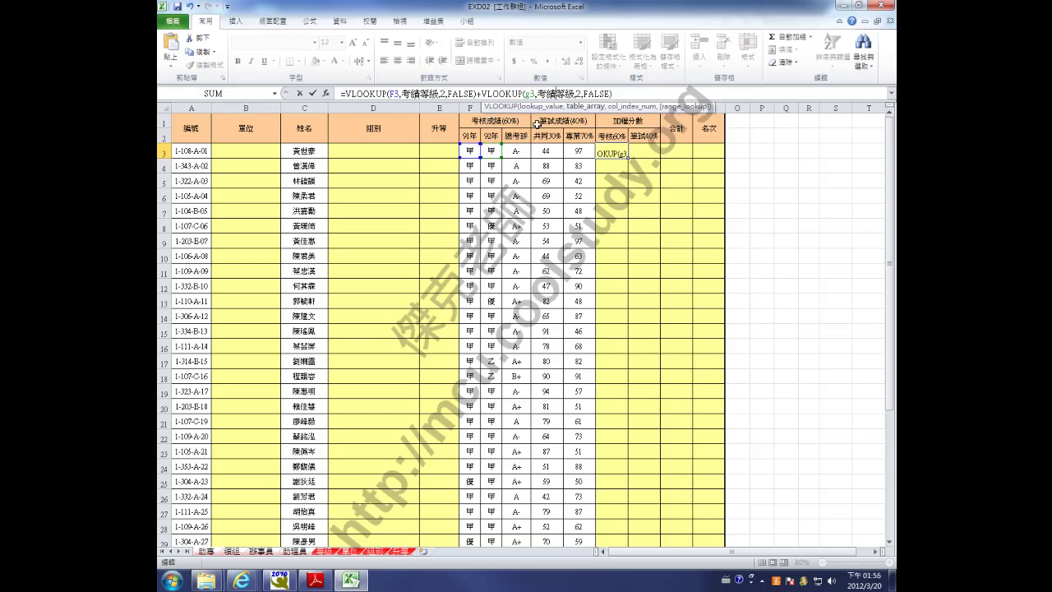
click(622, 97)
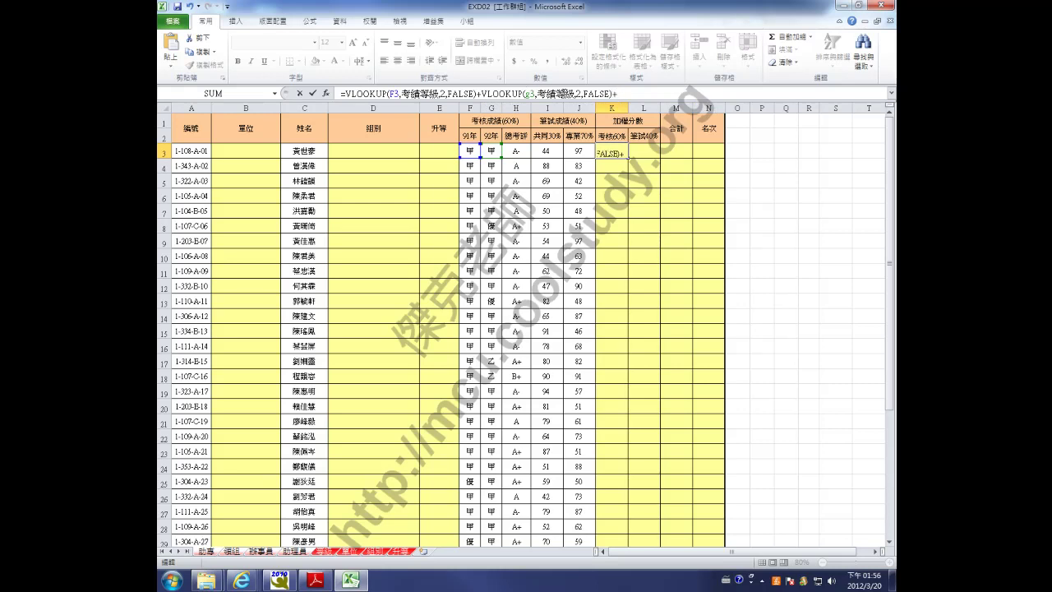
text(+)
key(ctrl+v)
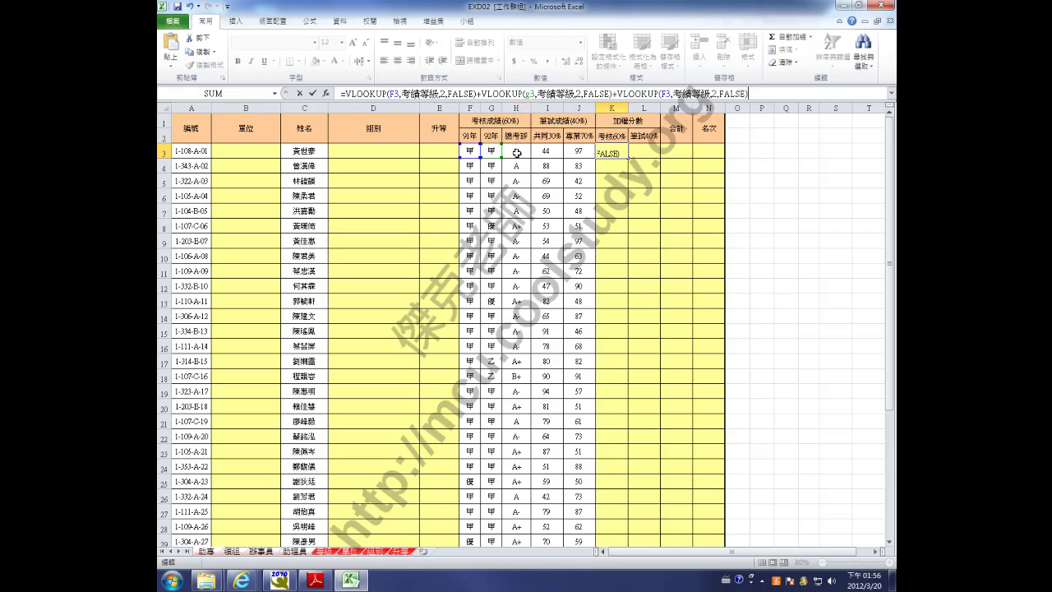
click(666, 93)
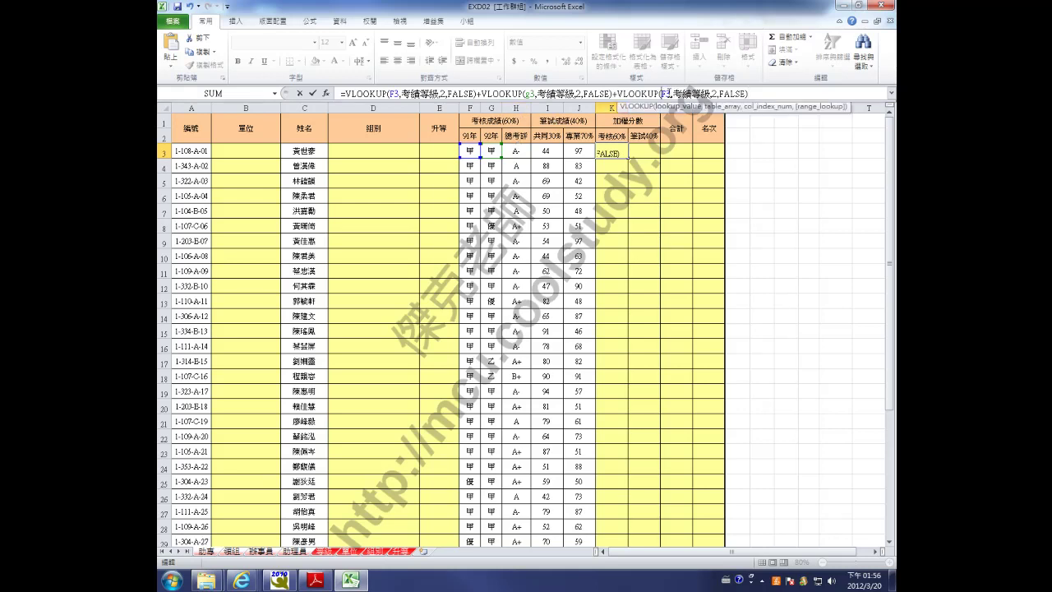
key(BackSpace)
text(h)
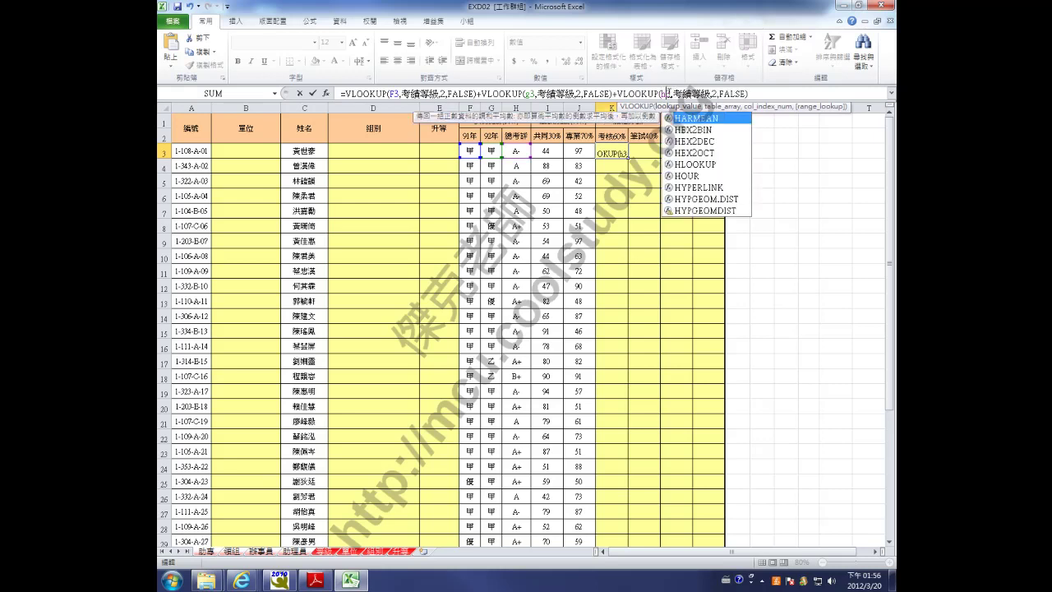
- Change the third VLOOKUP's range name in K3 to 考評等級 and enter the formula
click(694, 91)
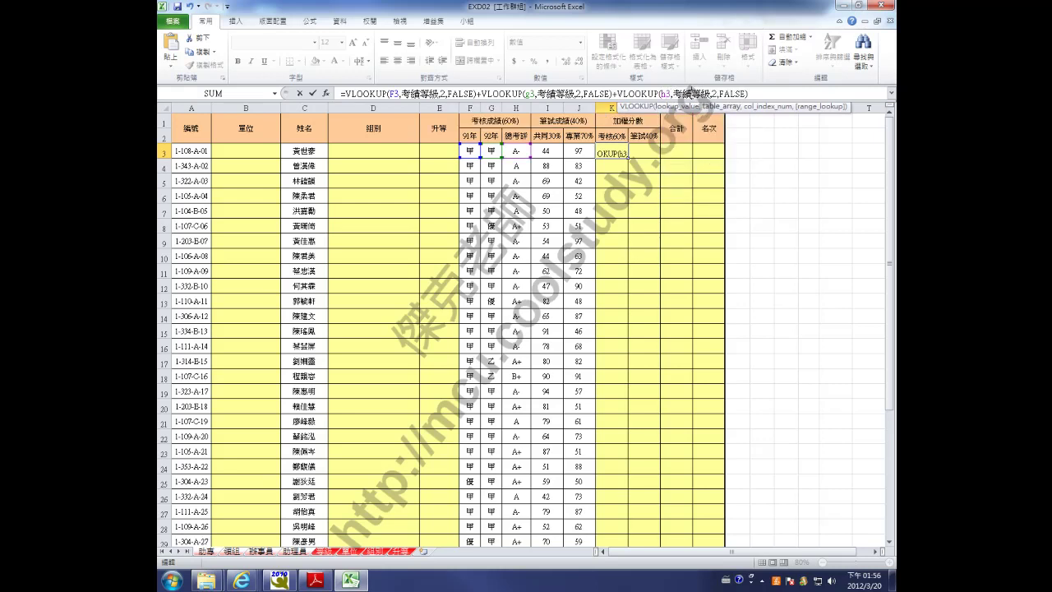
click(684, 93)
key(BackSpace)
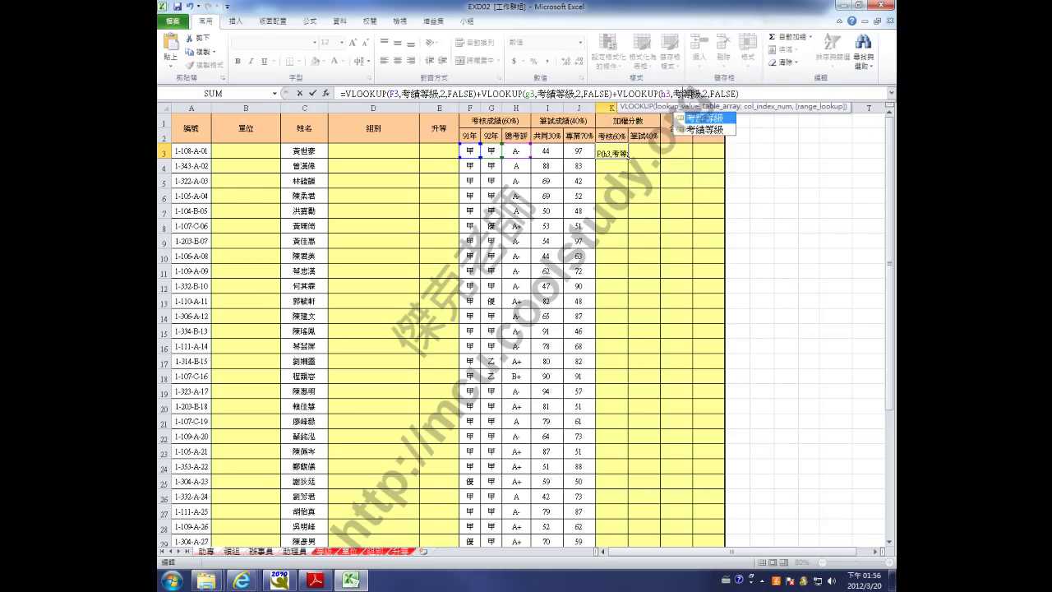
text(評)
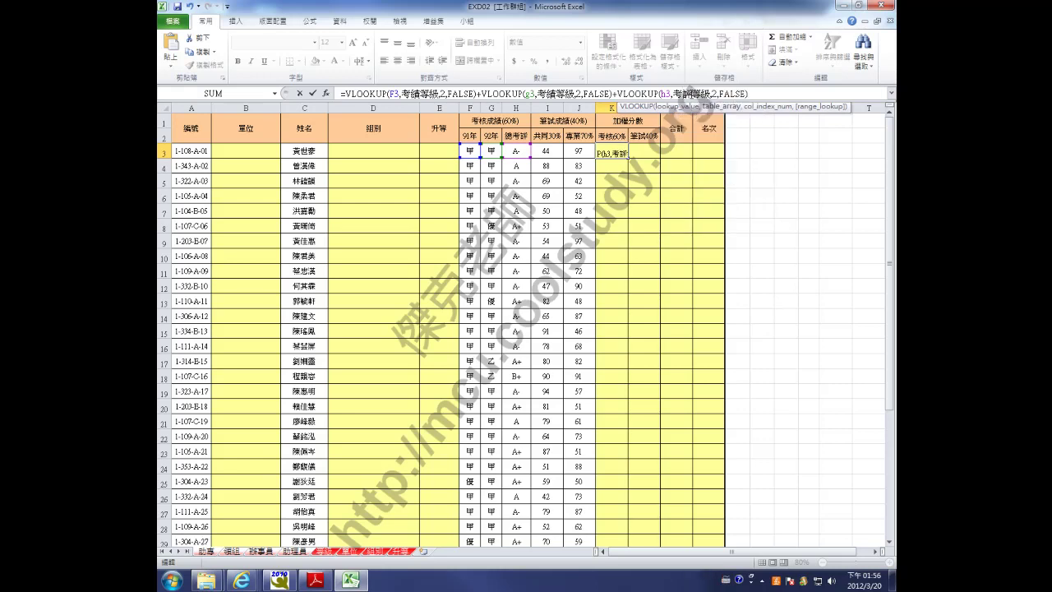
click(345, 93)
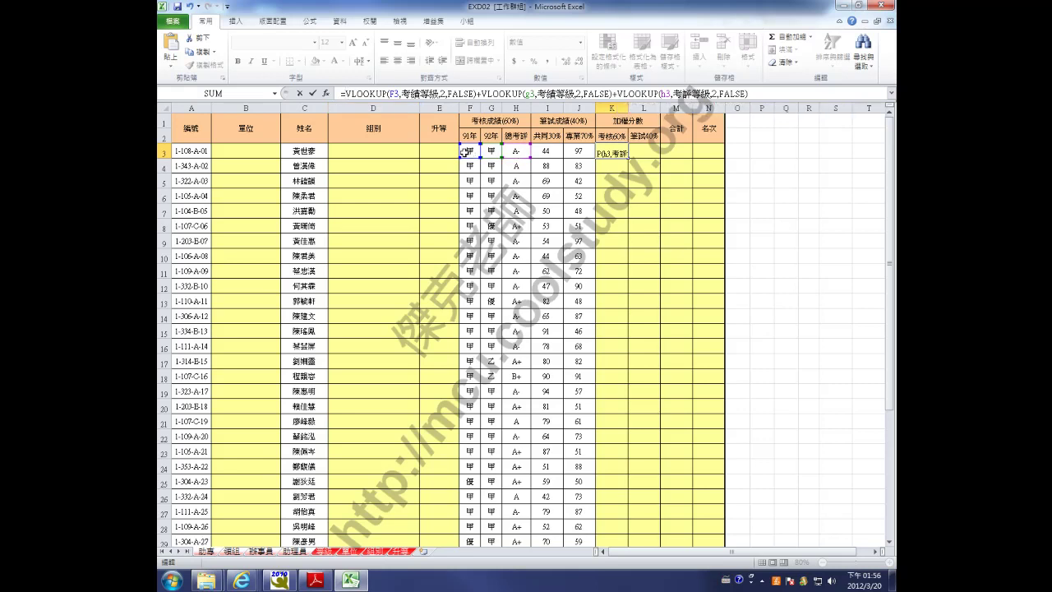
drag(502, 153, 524, 156)
click(314, 93)
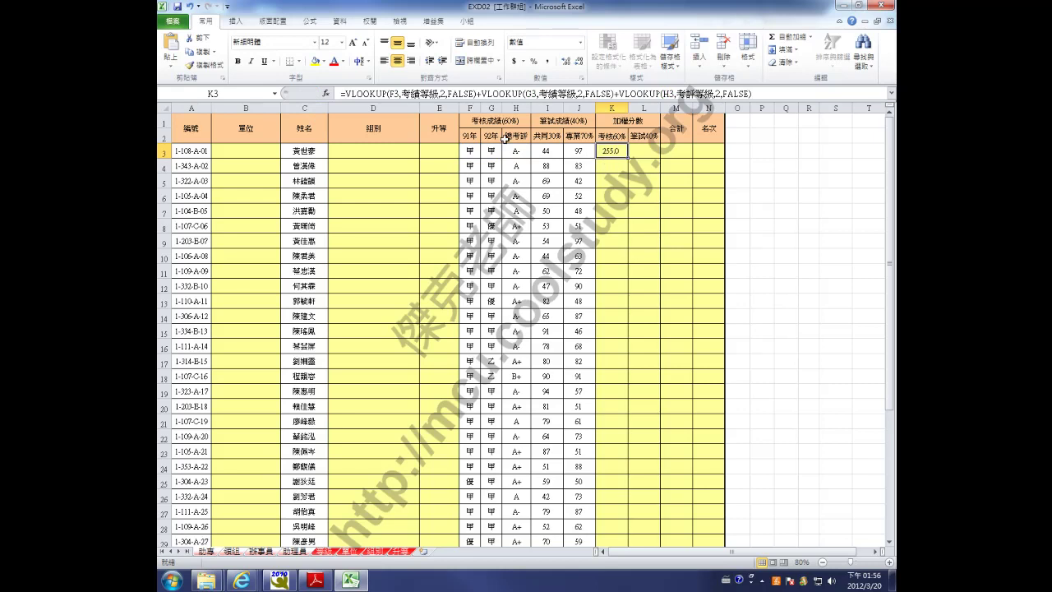
- Check the 考核分數 rule in EXQ204.pdf in Adobe Reader, and back in Excel wrap the whole K3 sum in AVERAGE
click(346, 94)
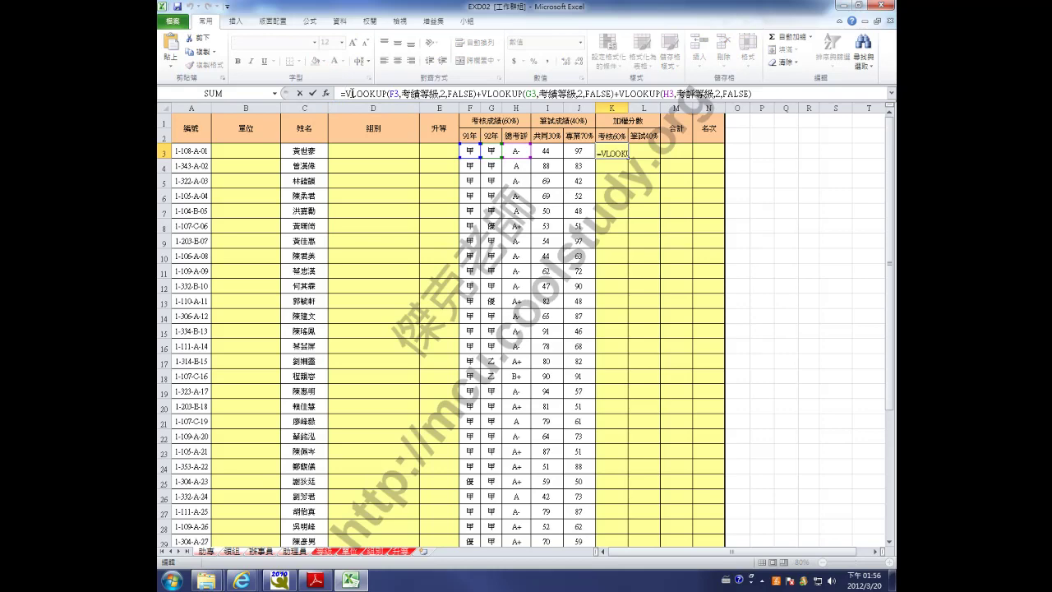
click(315, 581)
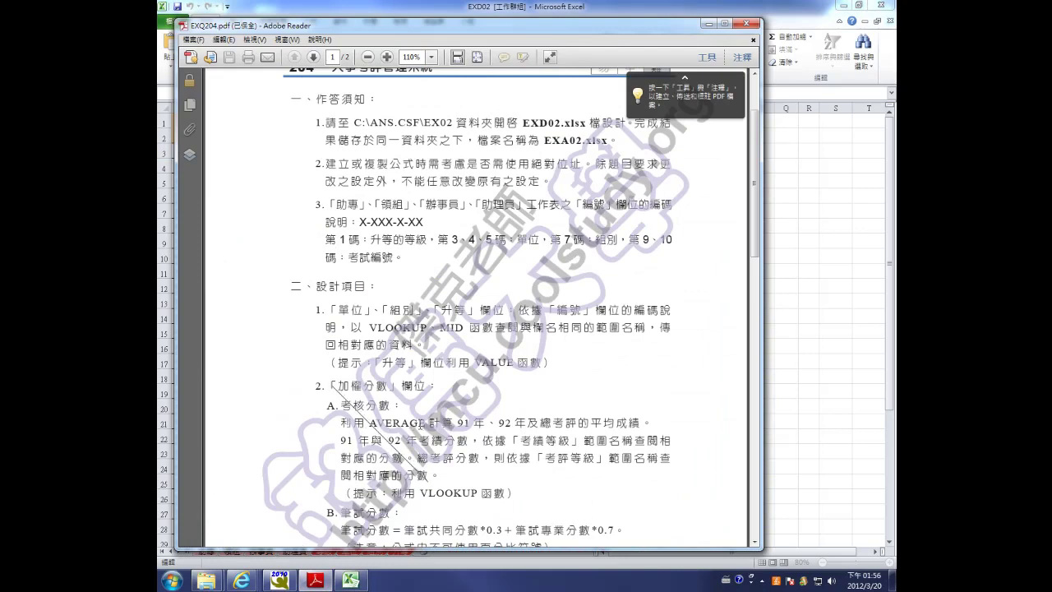
click(350, 581)
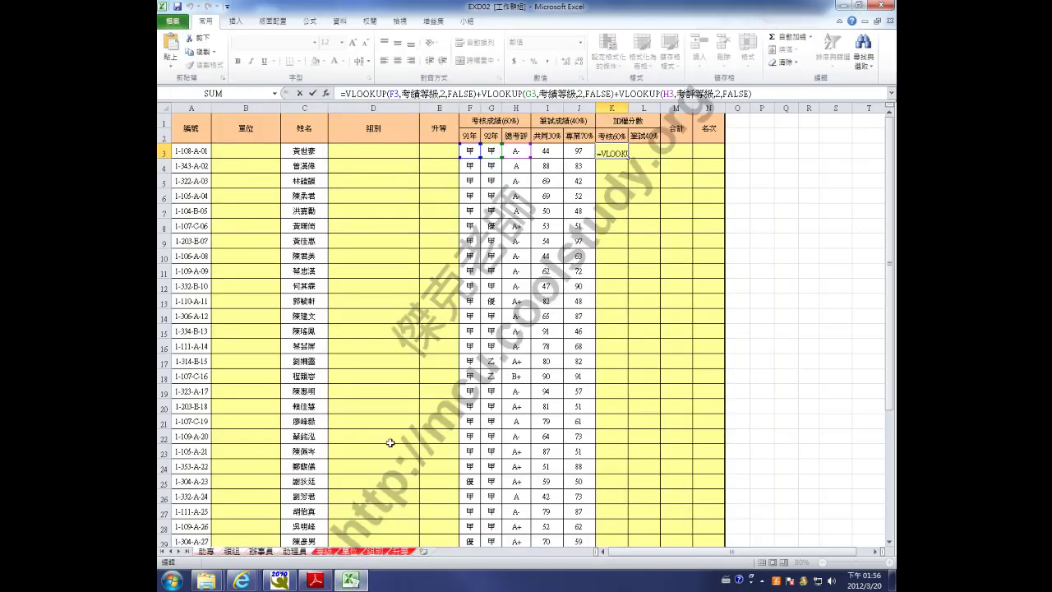
text(average)
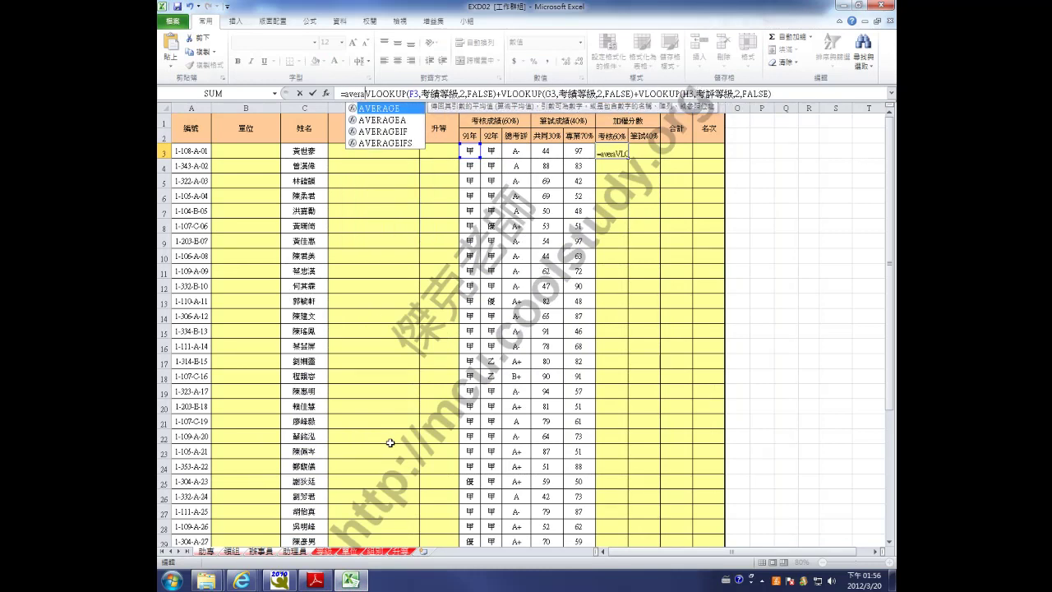
text(()
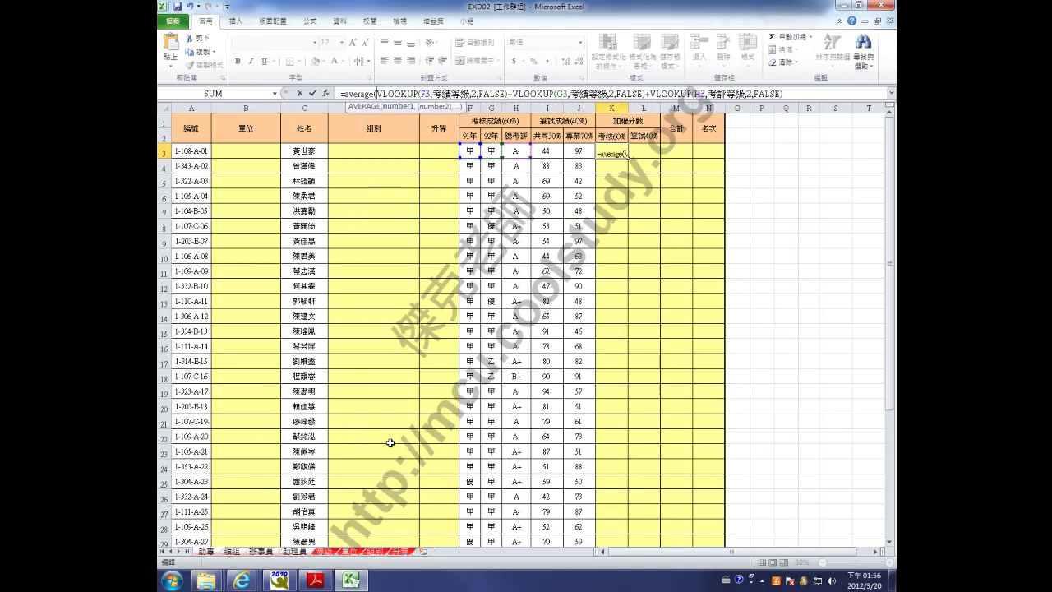
key(End)
text())
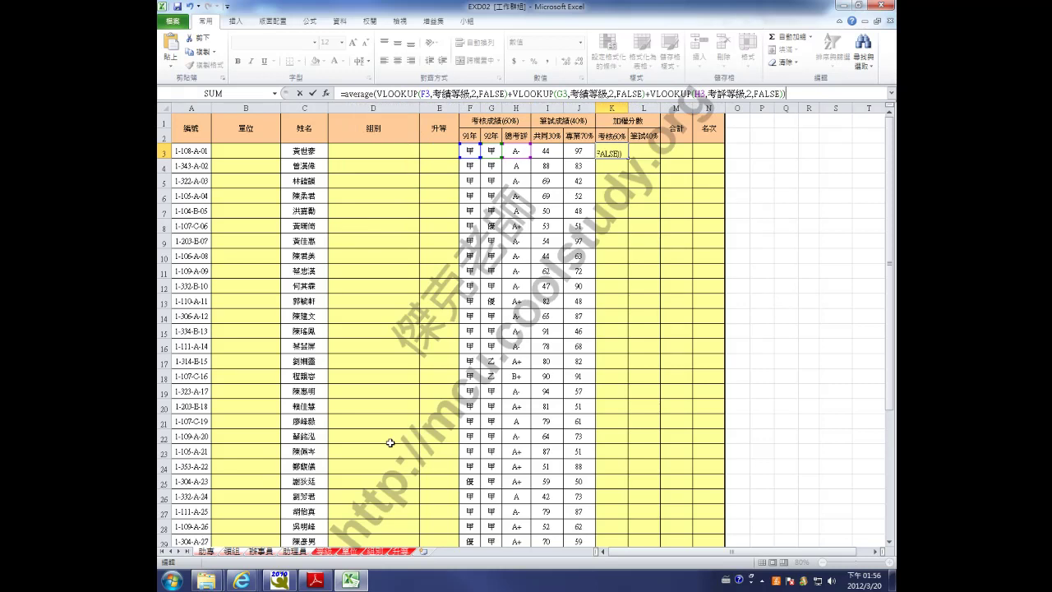
click(314, 95)
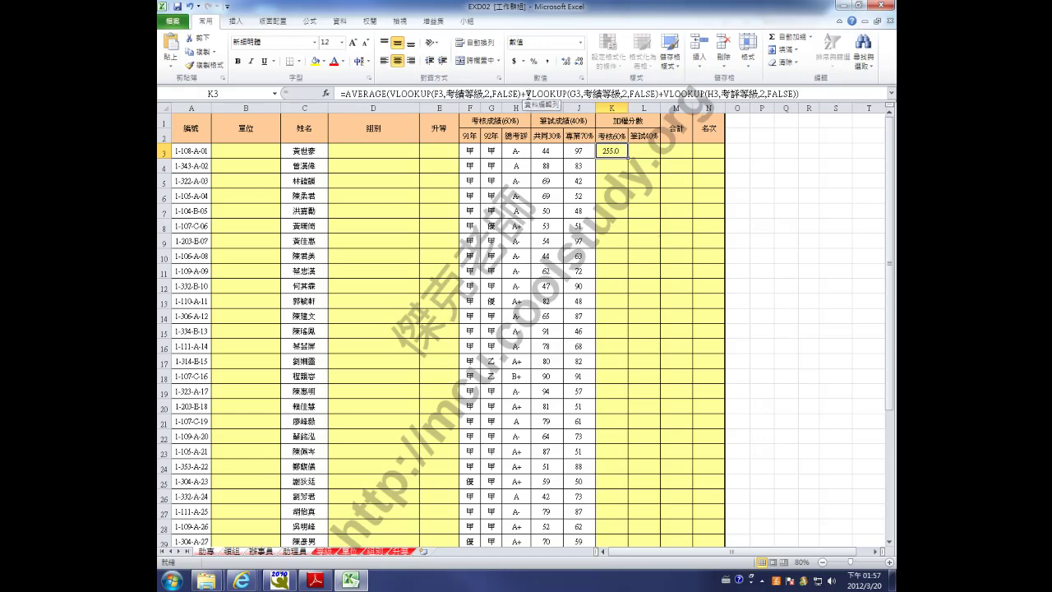
- Replace both plus signs in the K3 AVERAGE formula with commas so each VLOOKUP is a separate argument
click(524, 92)
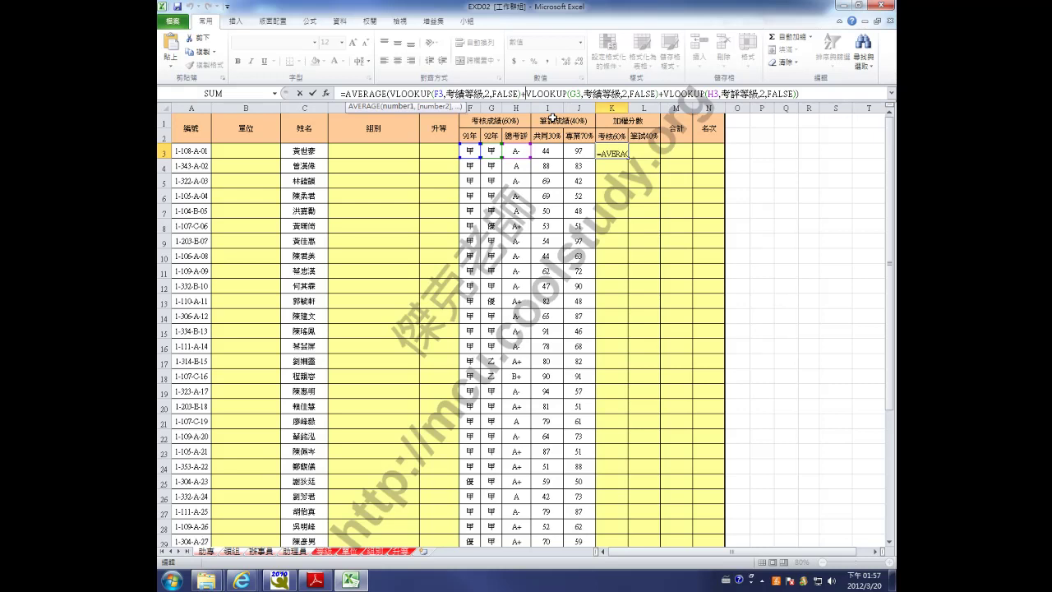
key(BackSpace)
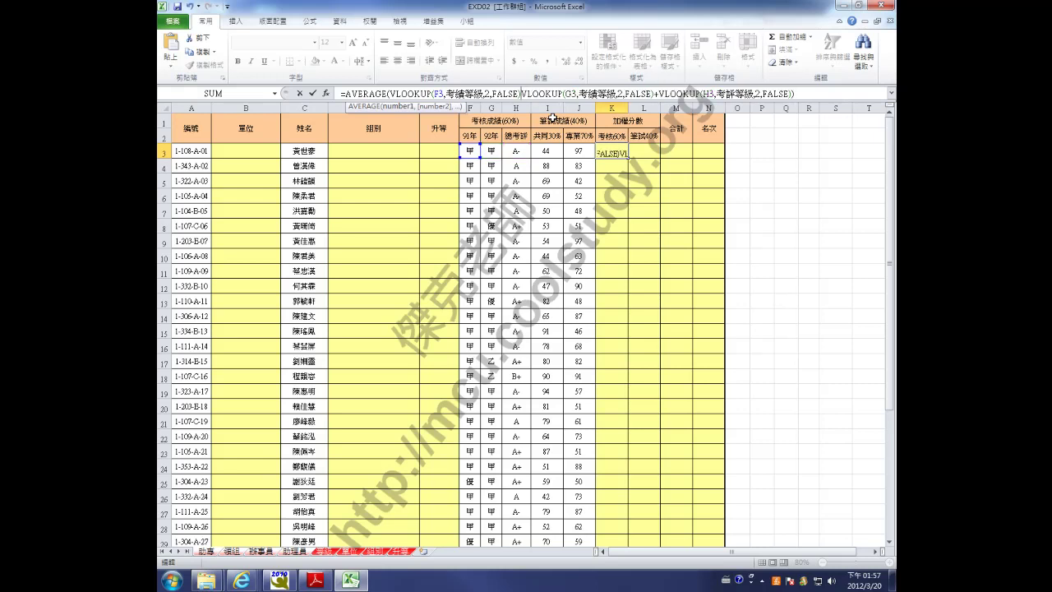
text(,)
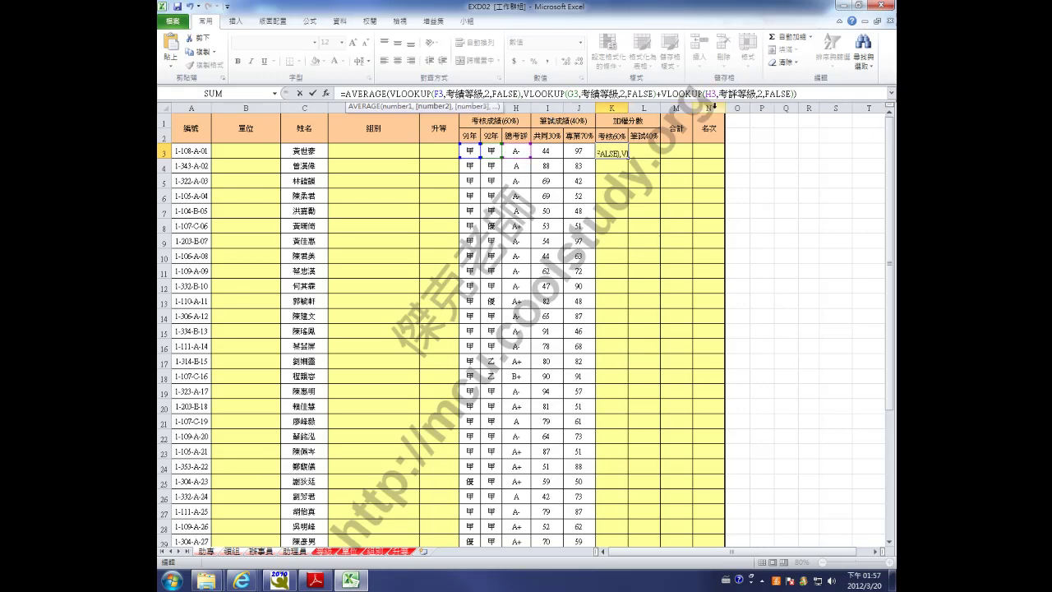
click(661, 93)
key(BackSpace)
text(,)
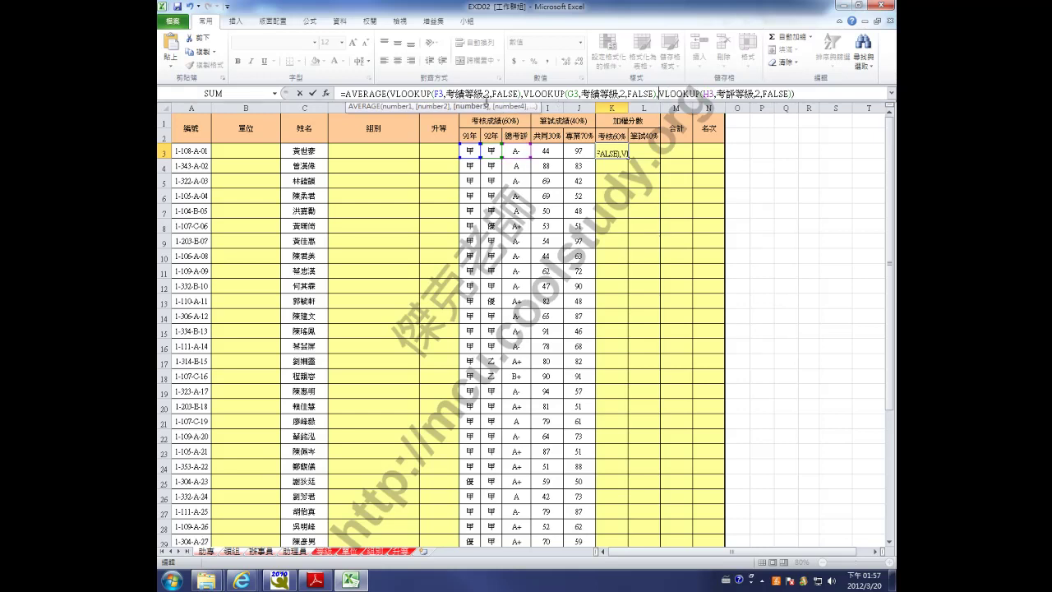
click(313, 94)
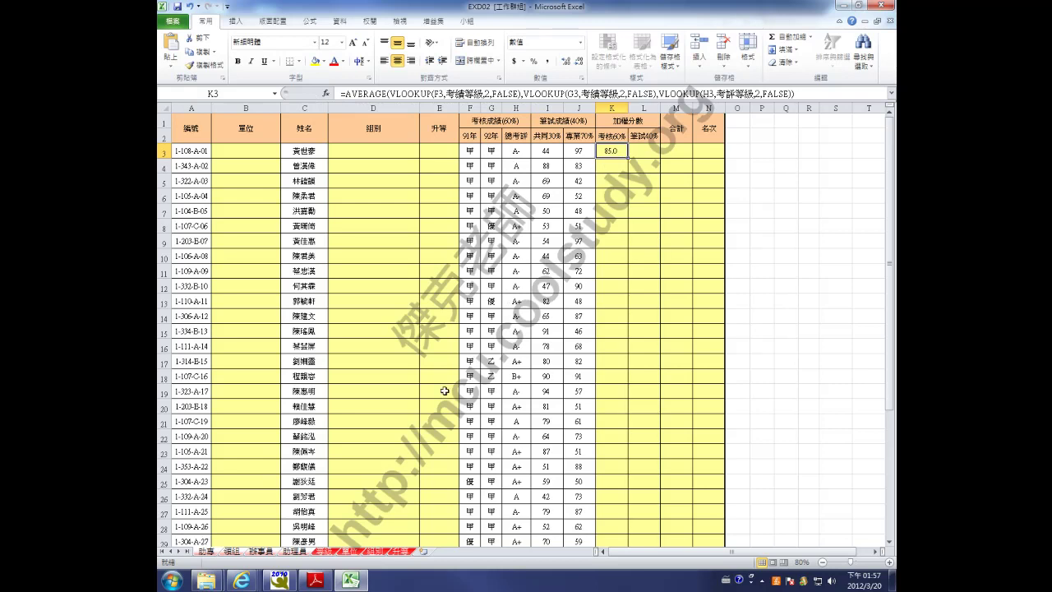
- Check the score tables on the 等級 sheet and the K3 formula on 辦事員, and regroup the sheets 助專 through 助理員
click(325, 553)
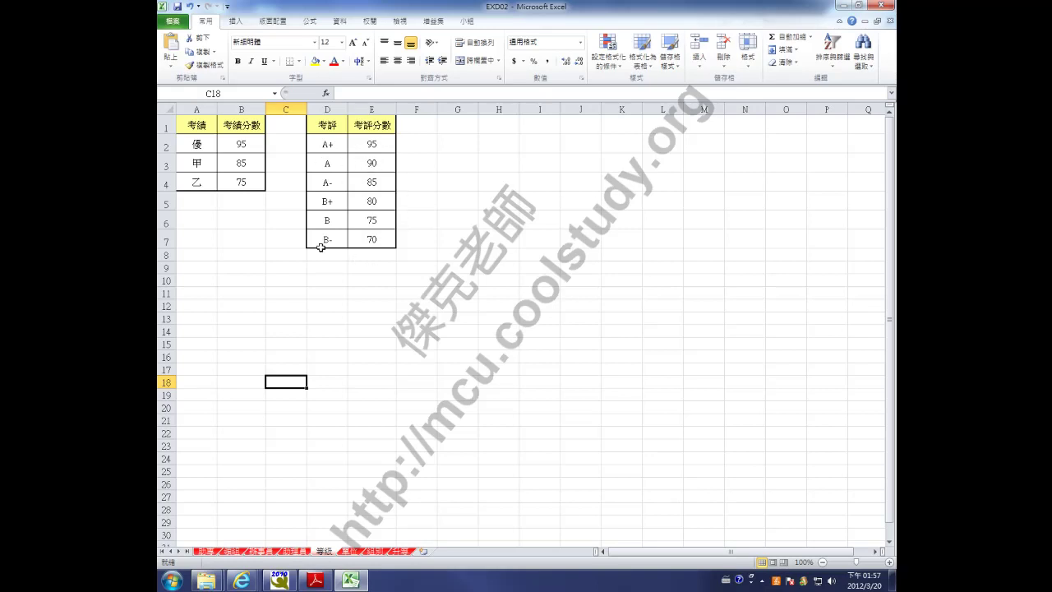
click(204, 557)
click(249, 557)
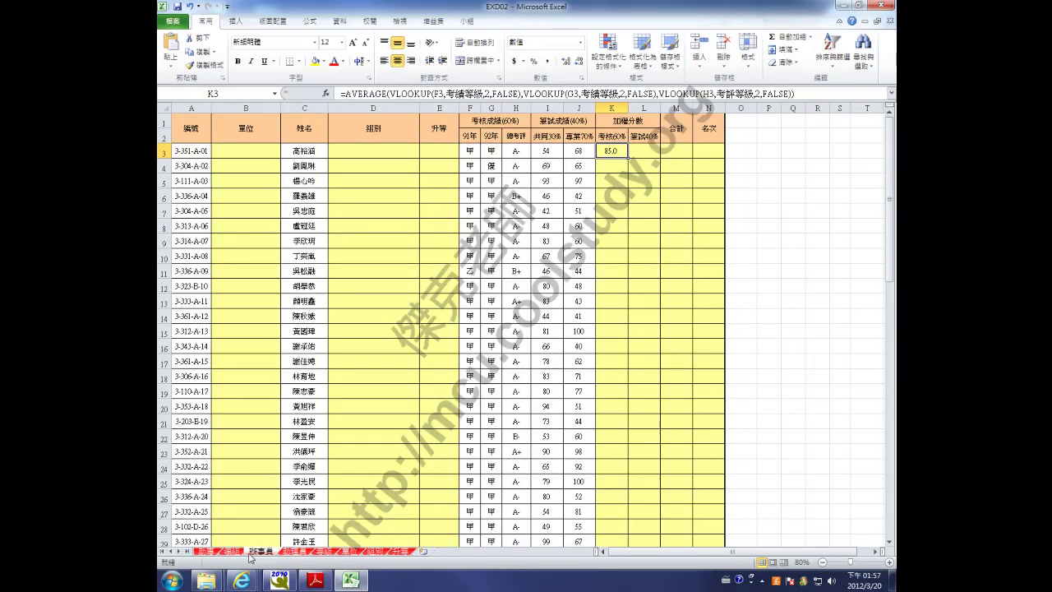
click(200, 557)
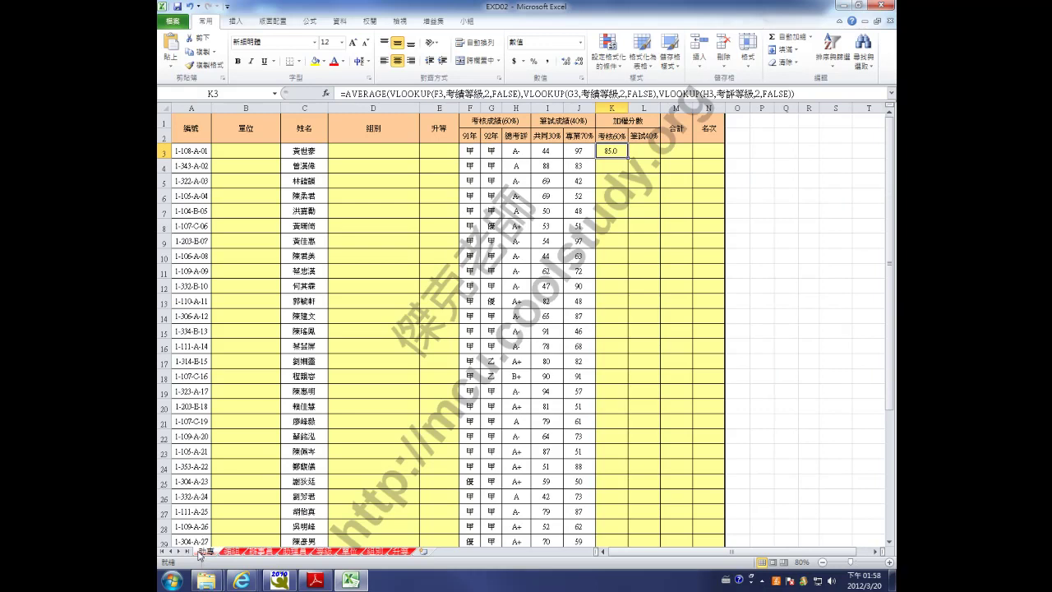
shift+click(294, 556)
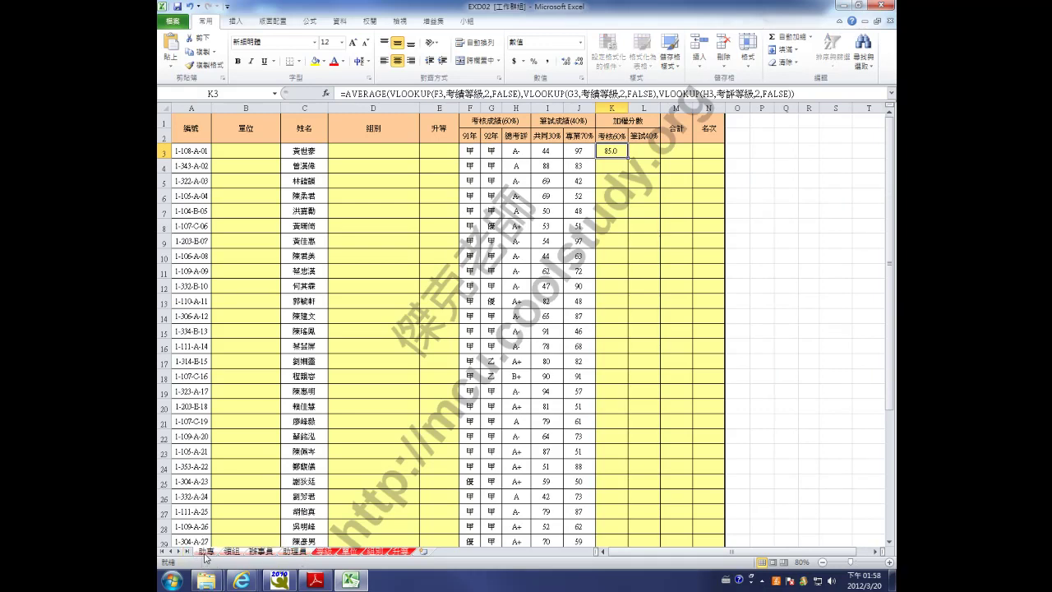
- Start a formula in L3, check the 筆試分數 rule in EXQ204.pdf in Adobe Reader, and return to Excel
click(645, 153)
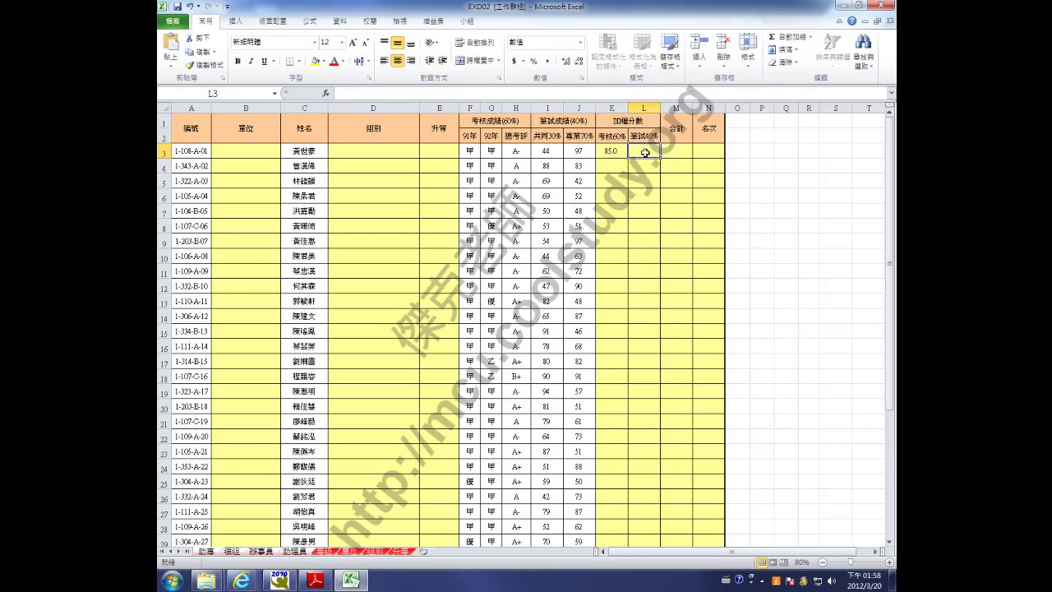
click(539, 93)
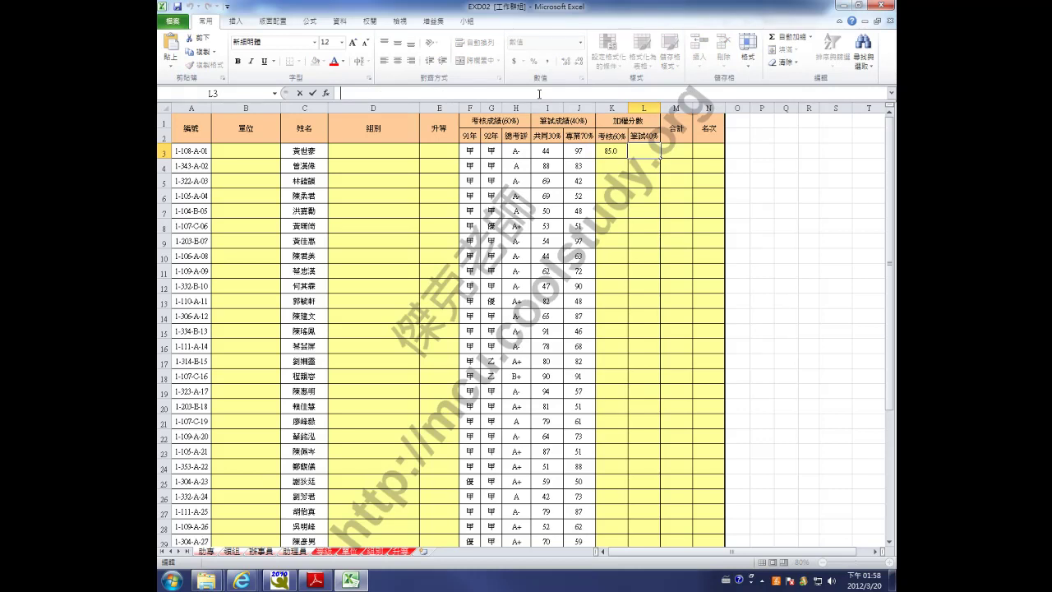
text(=)
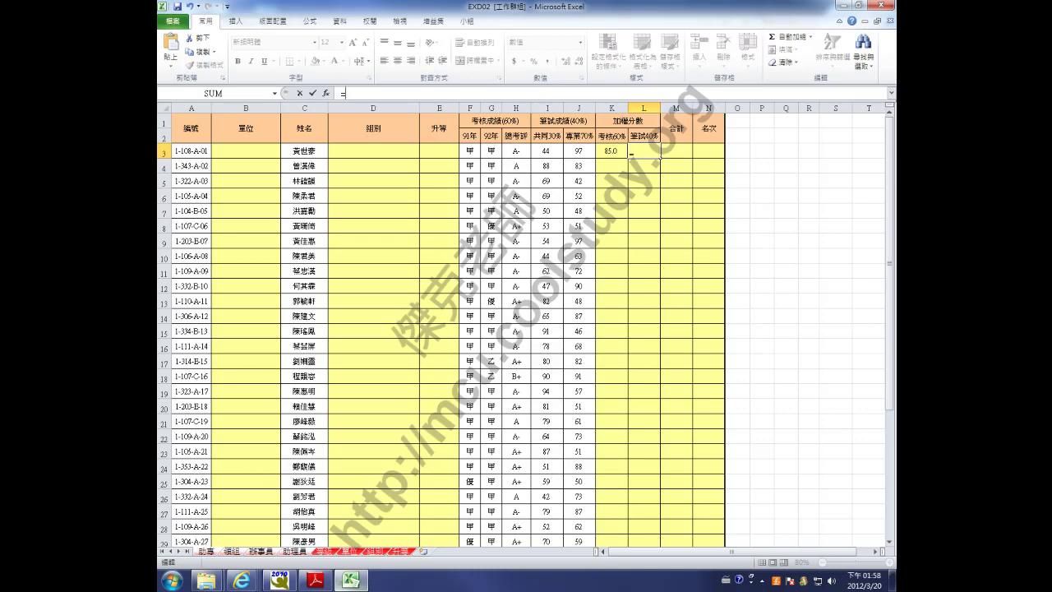
click(317, 581)
scroll(419, 485, down, 2)
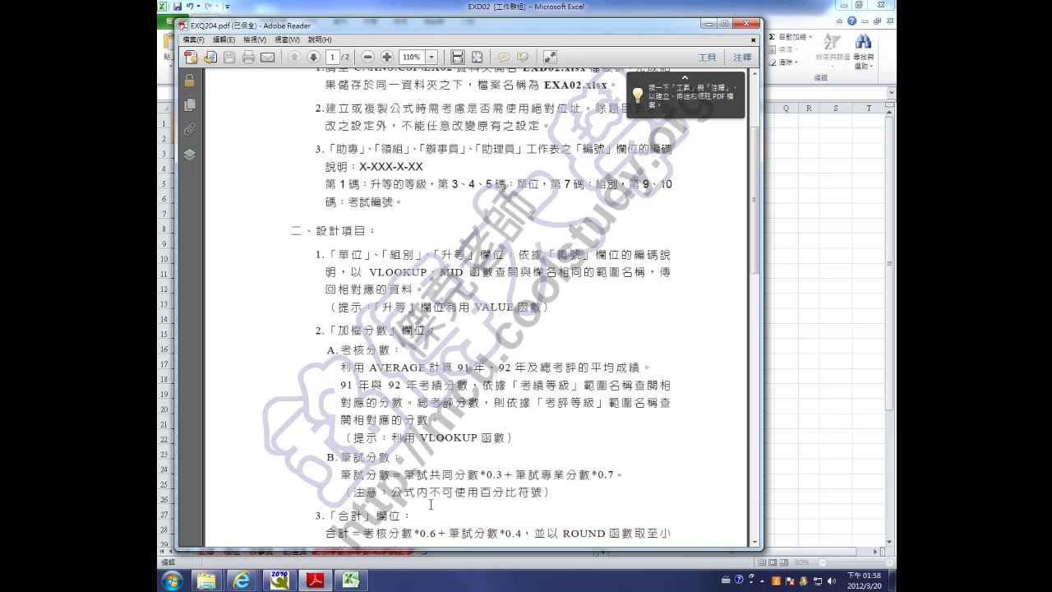
click(355, 580)
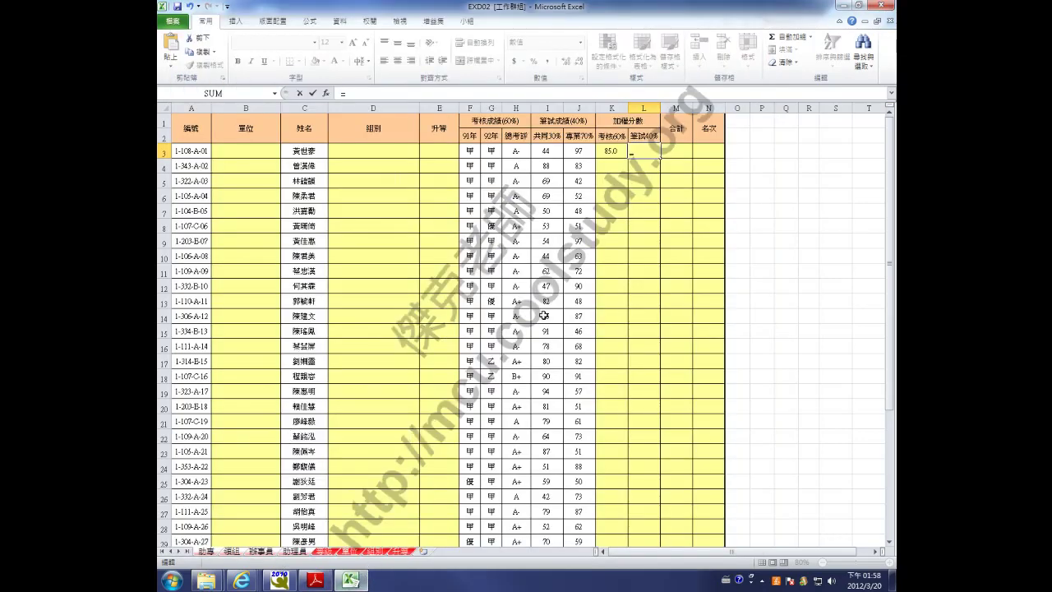
- Complete the 筆試40% formula in L3 as =I3*0.3+J3*0.7
click(547, 150)
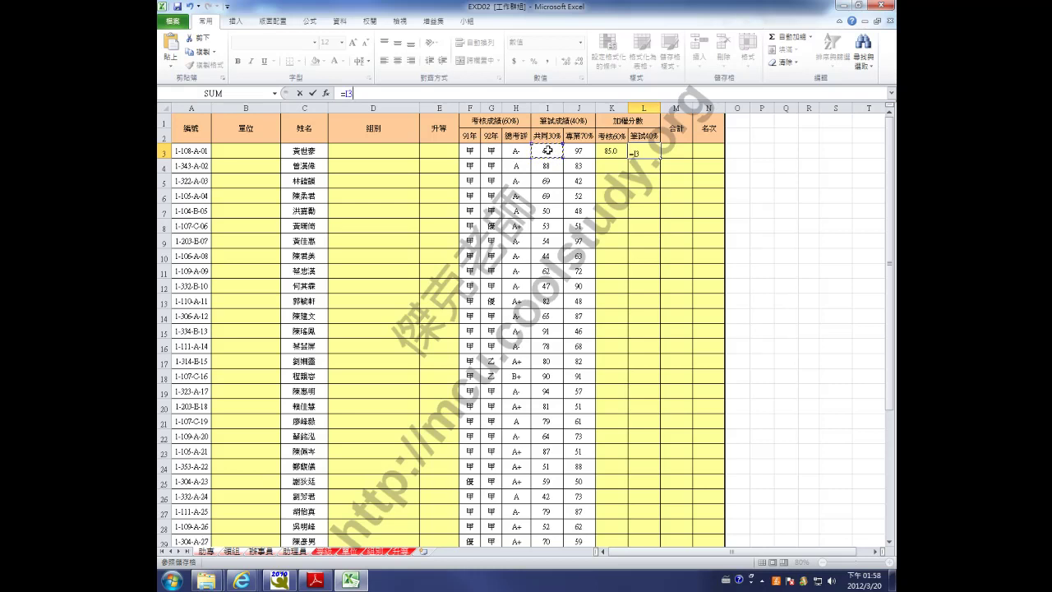
text(*0.3+)
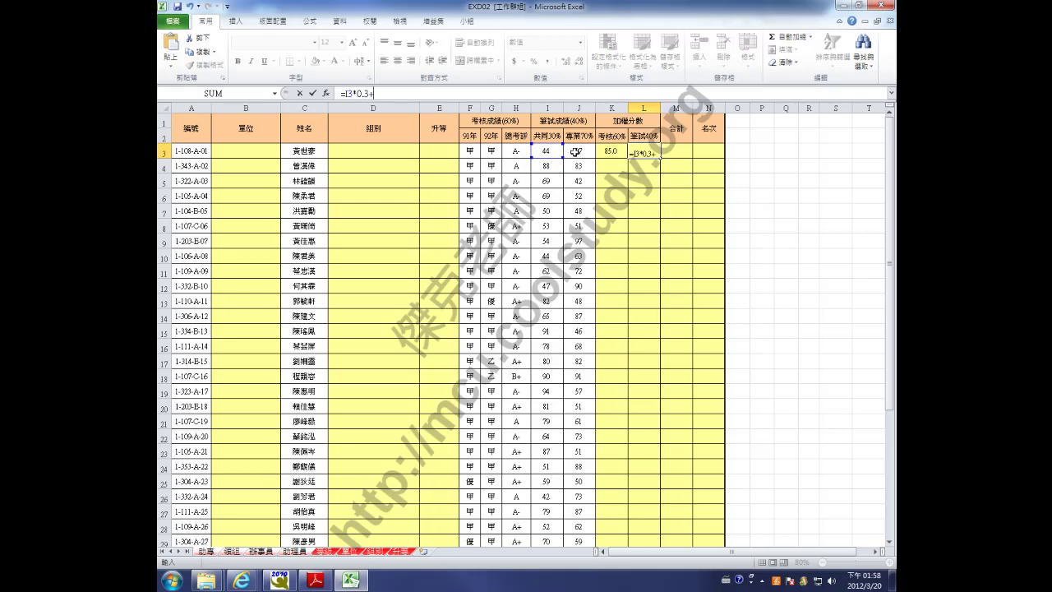
click(577, 152)
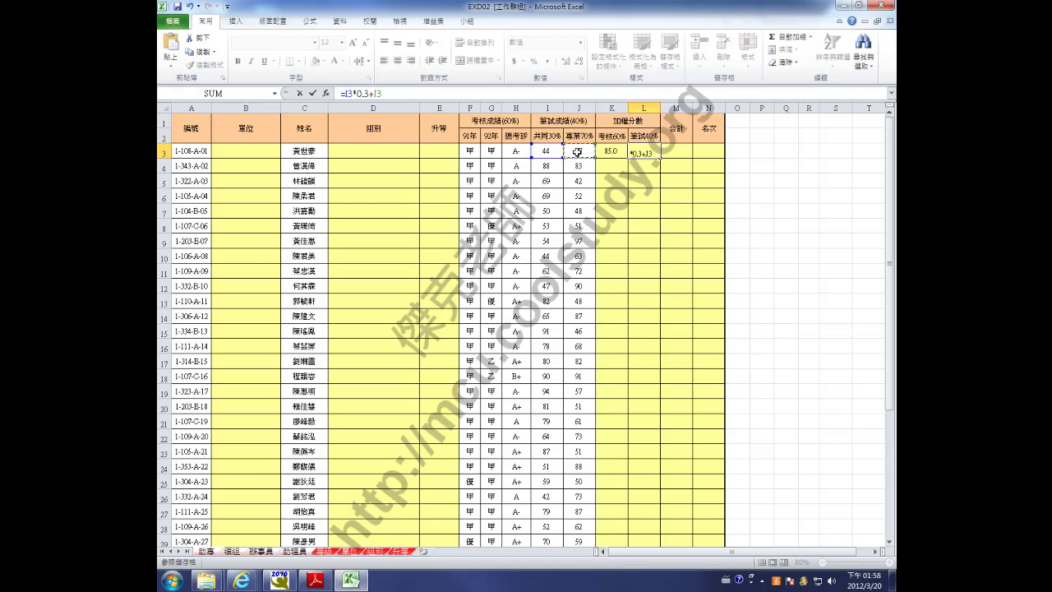
text(*0.7)
click(313, 94)
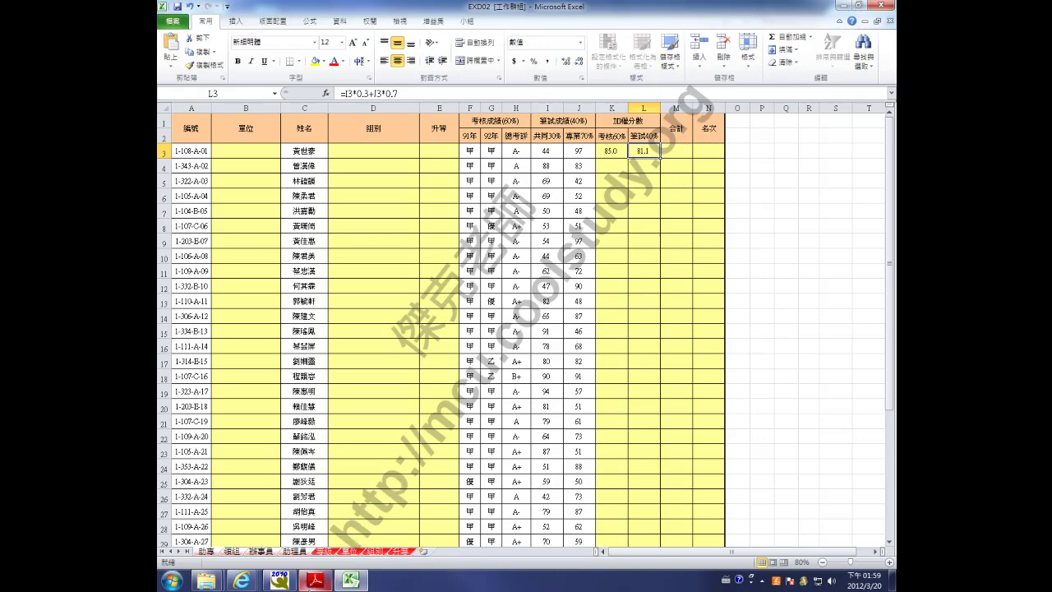
- Check the 合計 rule in EXQ204.pdf in Adobe Reader and return to Excel
click(315, 581)
scroll(415, 429, down, 2)
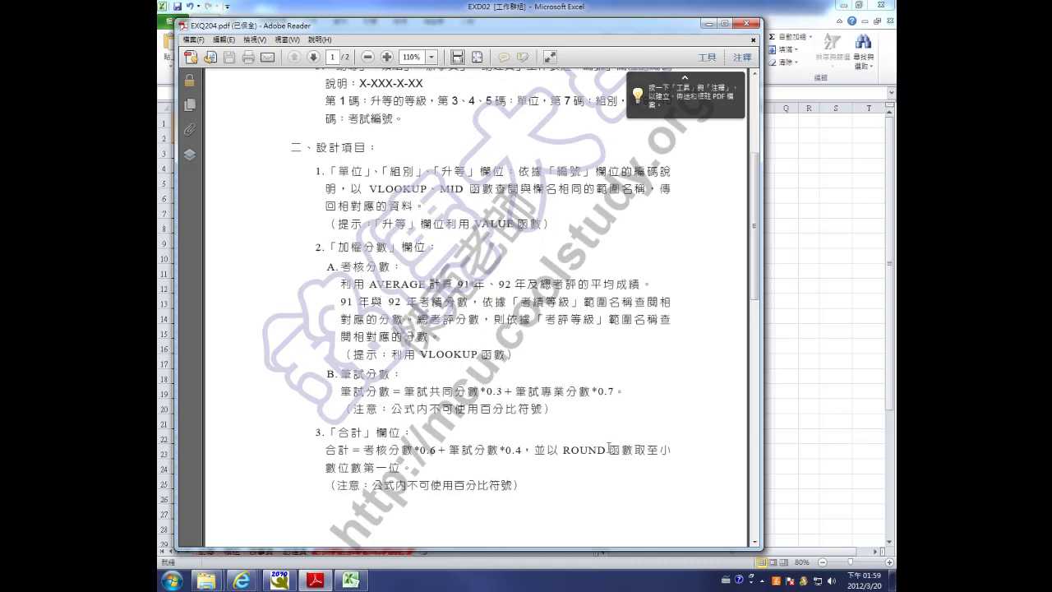
click(765, 27)
- Enter the weighted sum =K3*0.6+L3*0.4 in the 合計 cell M3
click(674, 155)
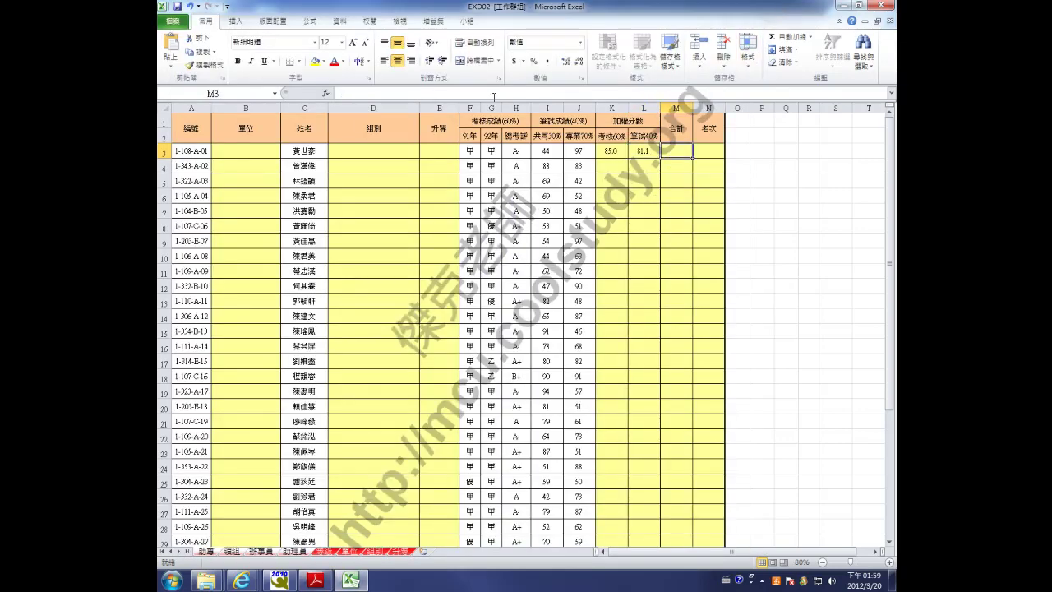
click(470, 89)
text(=)
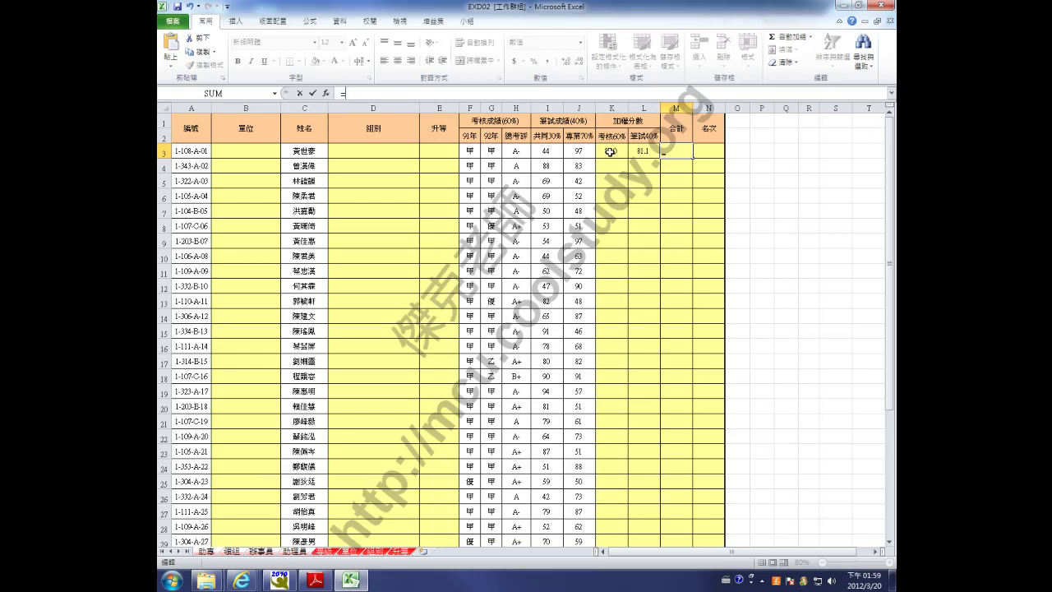
click(610, 151)
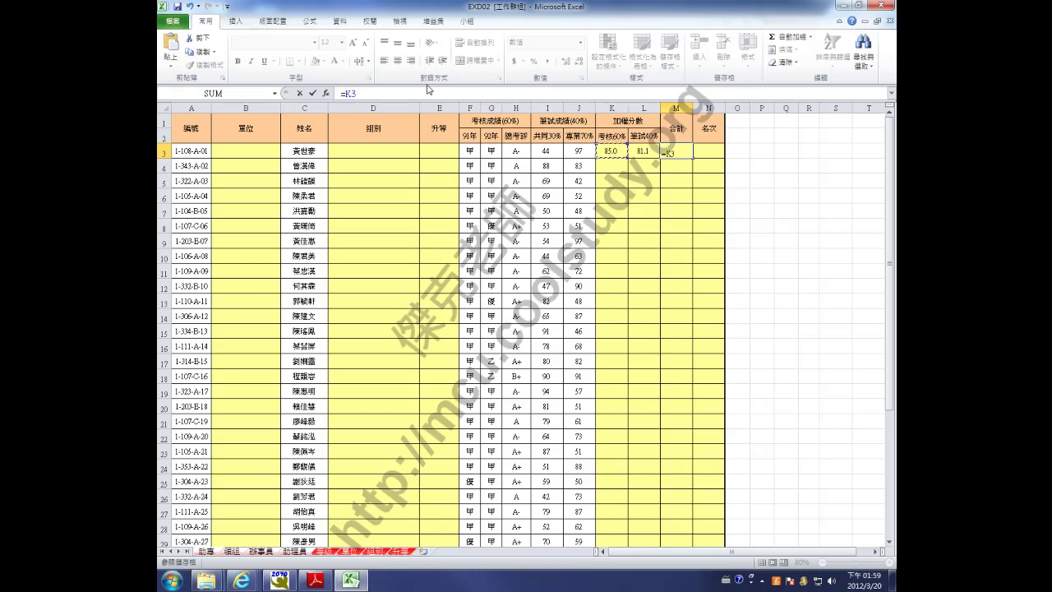
text(*0.6+)
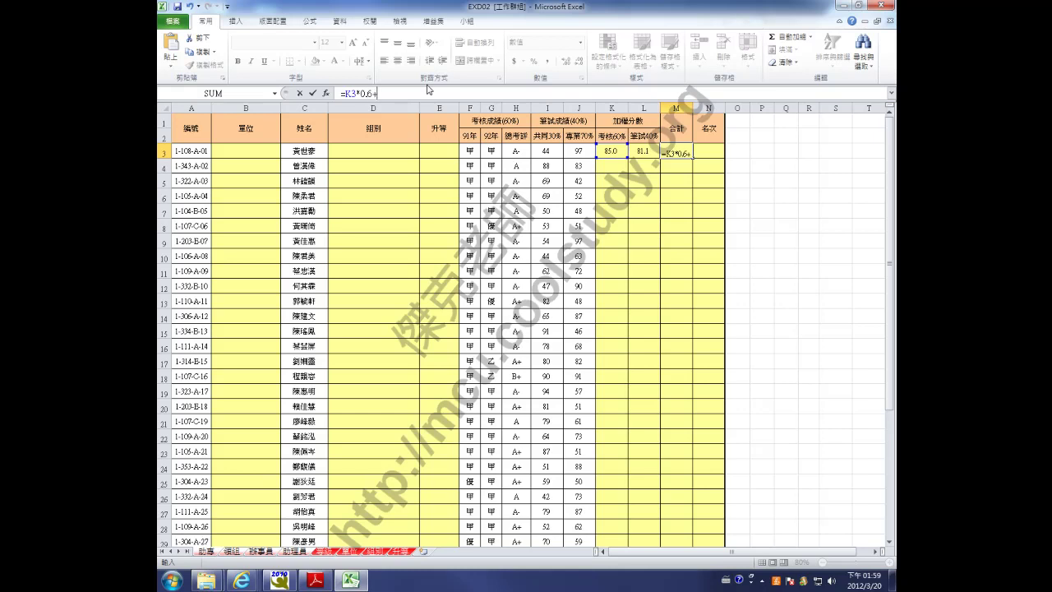
click(650, 152)
text(*0.4)
- Wrap the weighted sum in M3 in ROUND to one decimal place, as =ROUND((K3*0.6+L3*0.4),1)
click(345, 94)
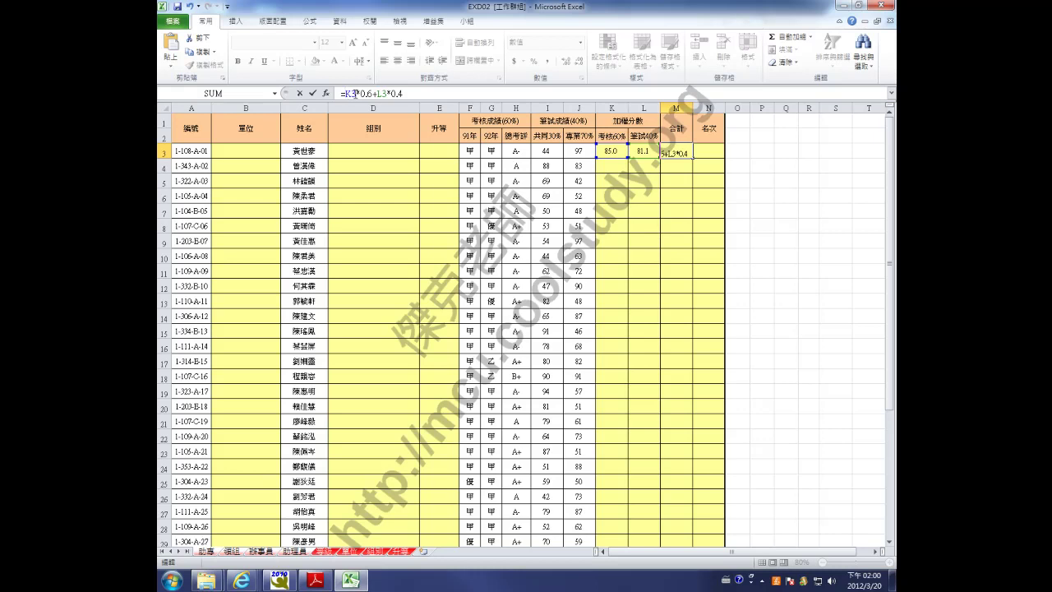
text(()
text())
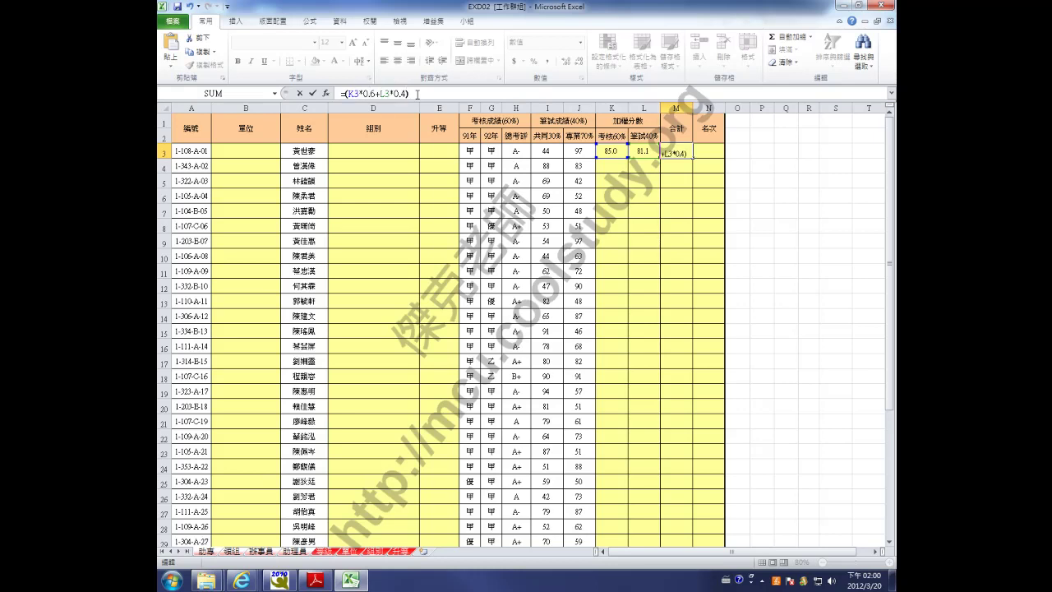
key(Home)
text(round)
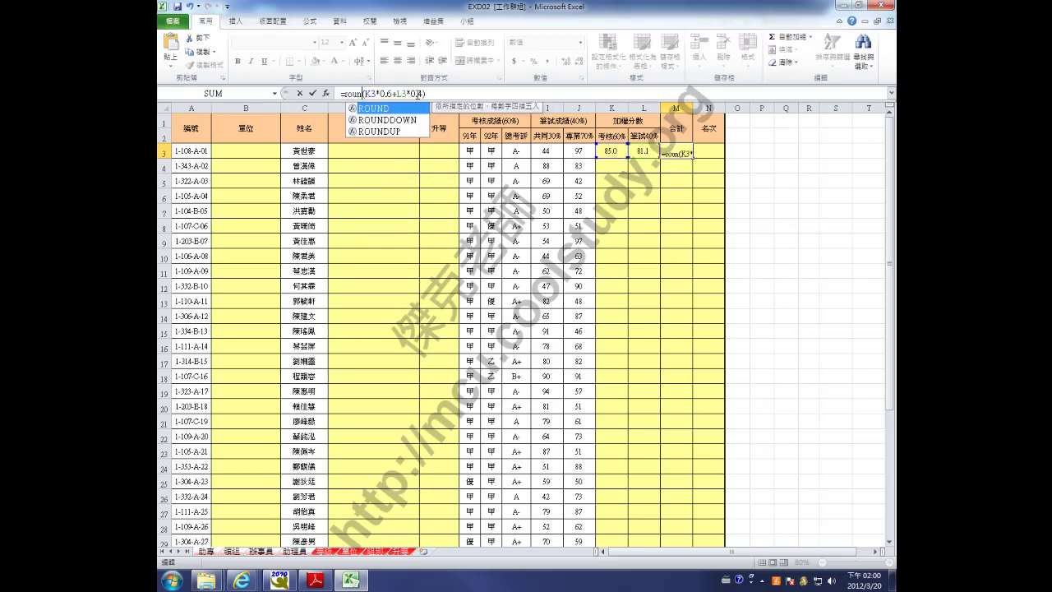
click(438, 93)
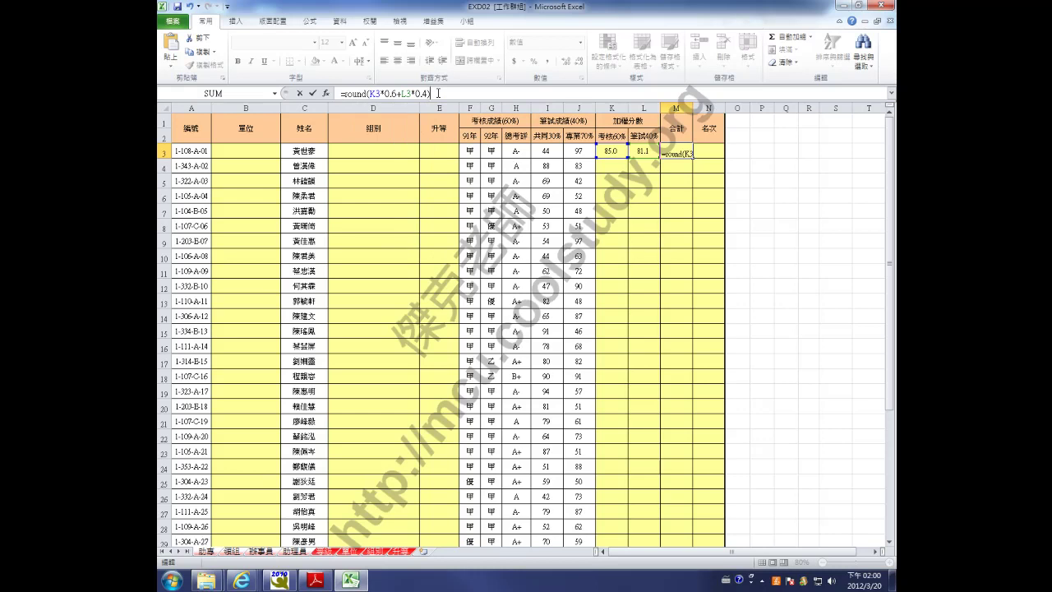
text(,1))
click(404, 94)
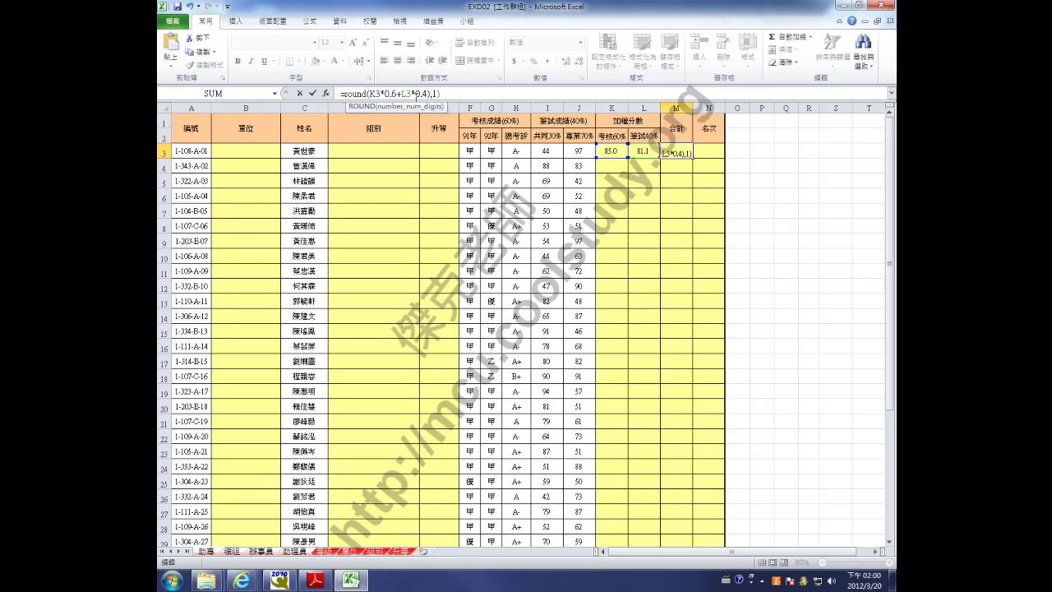
text(()
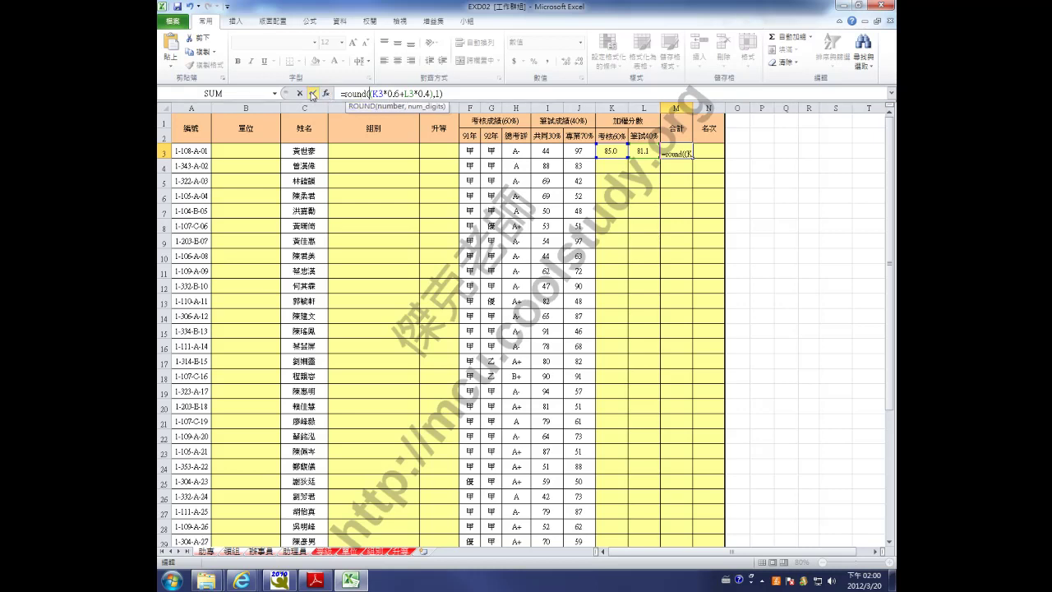
click(312, 94)
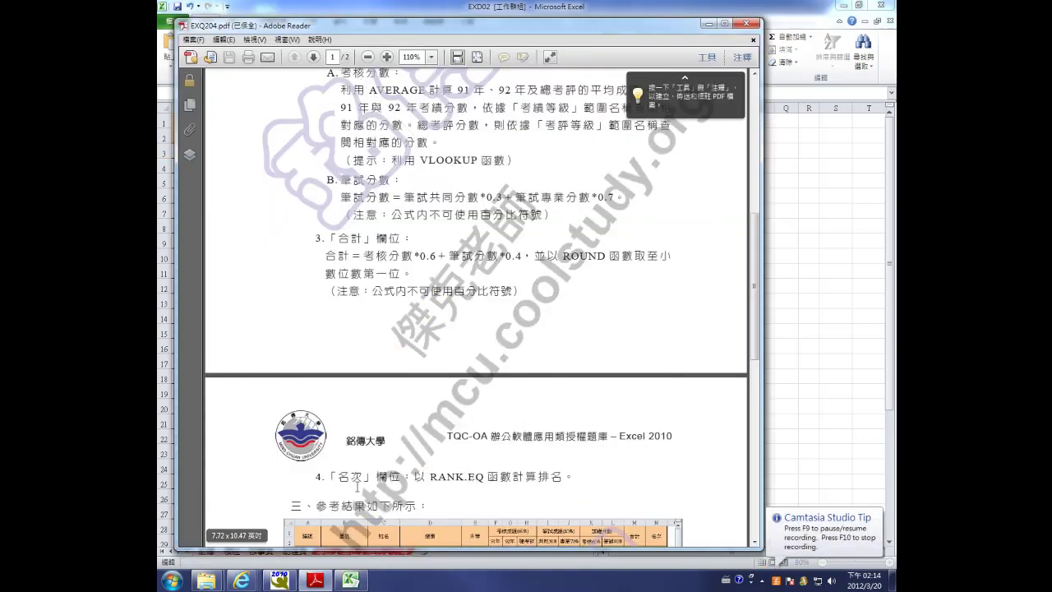
- Return to Excel and start a RANK.EQ formula in the 名次 cell N3 with M3 as the number to rank
click(359, 583)
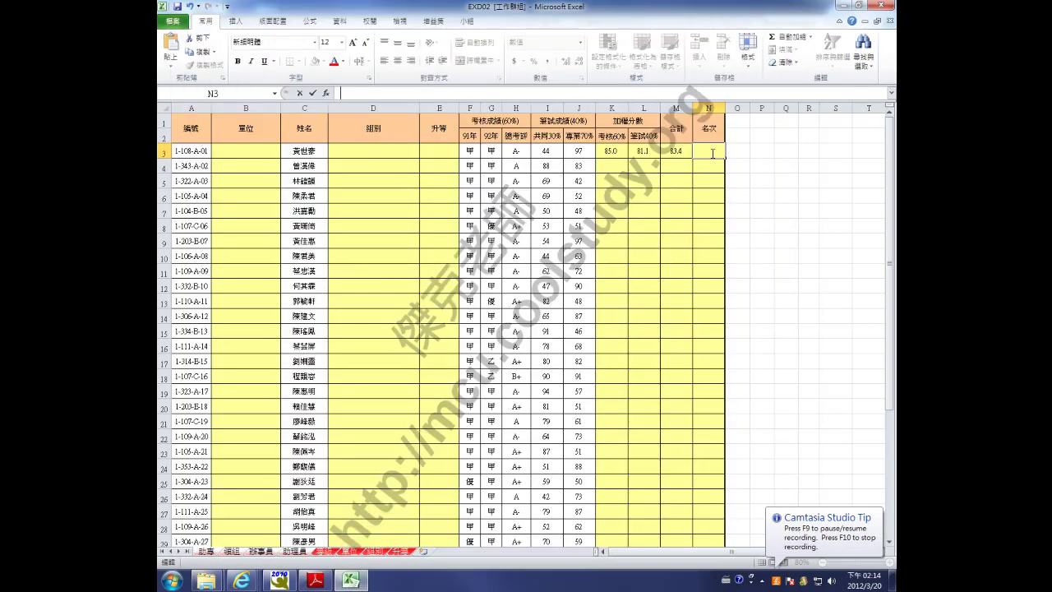
text(=)
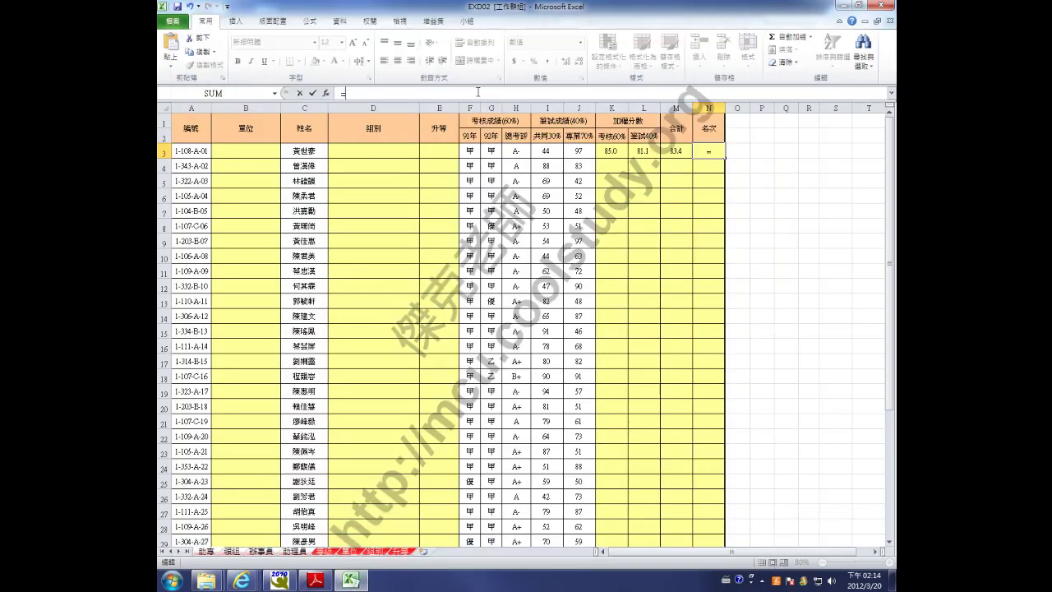
text(ra)
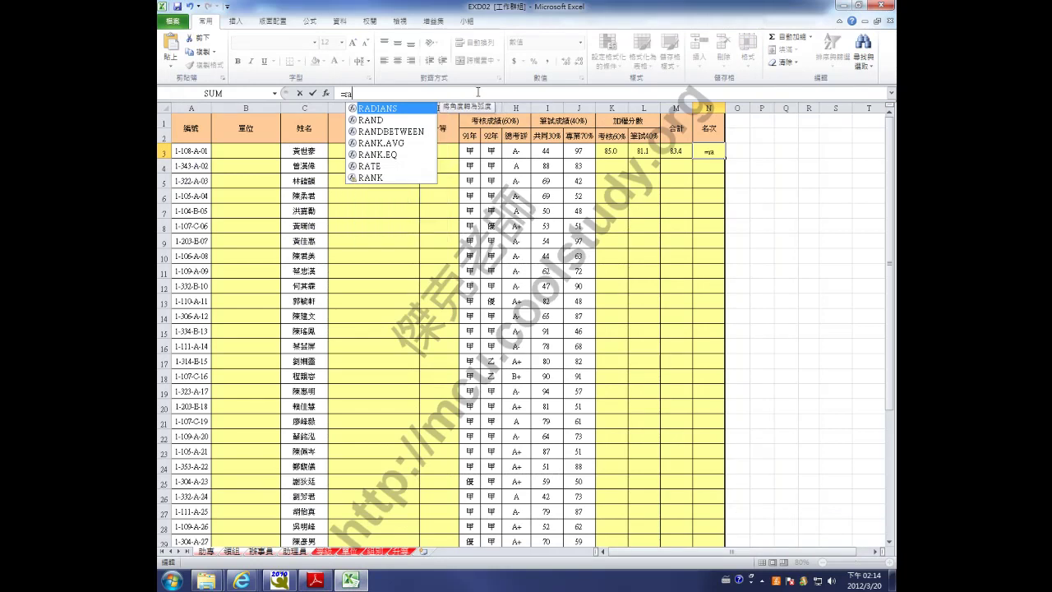
text(nk.eq)
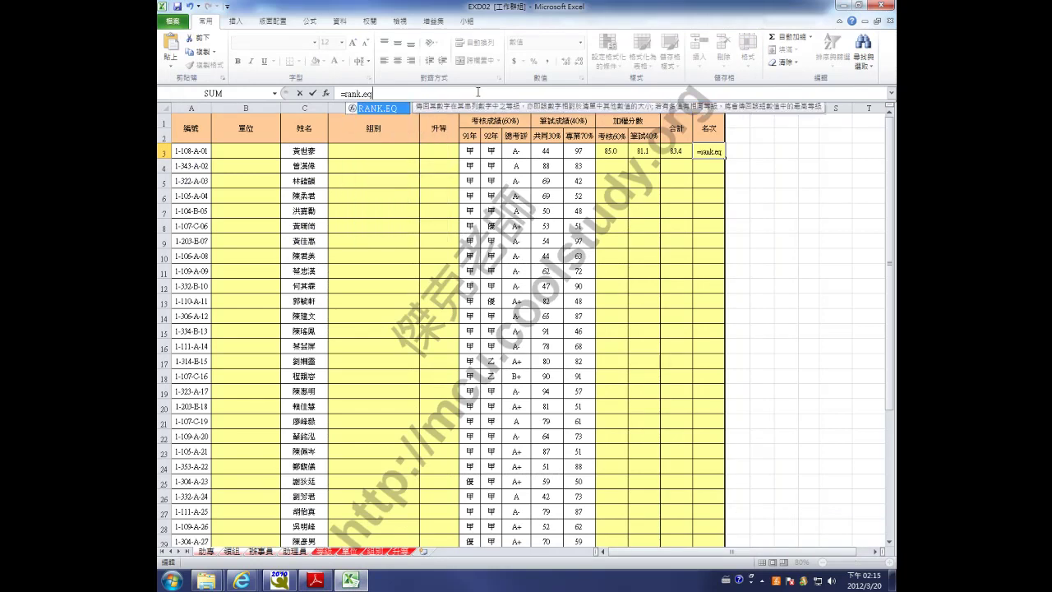
text(()
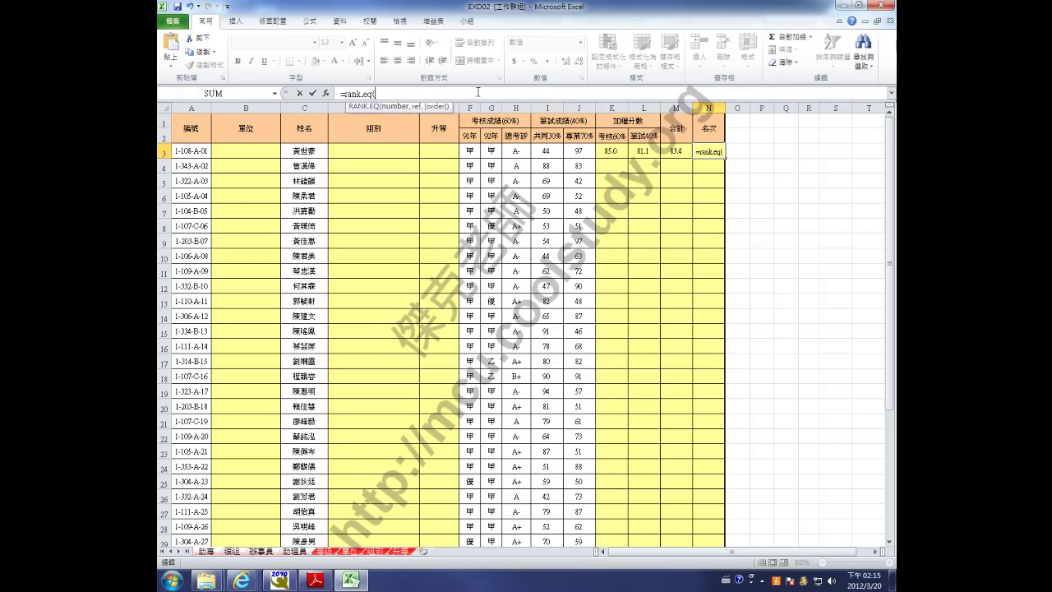
click(679, 153)
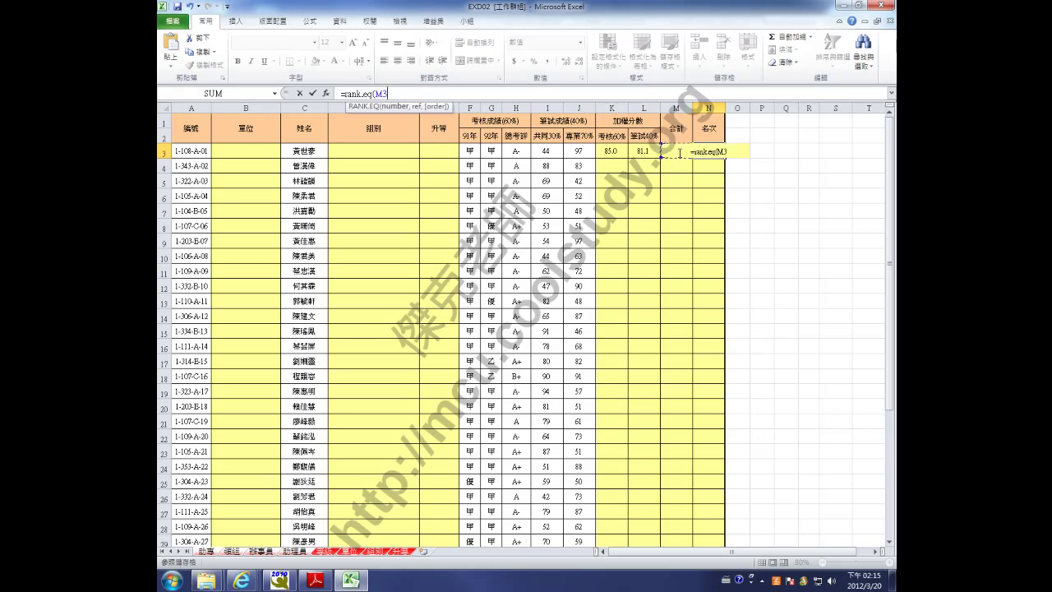
text(,)
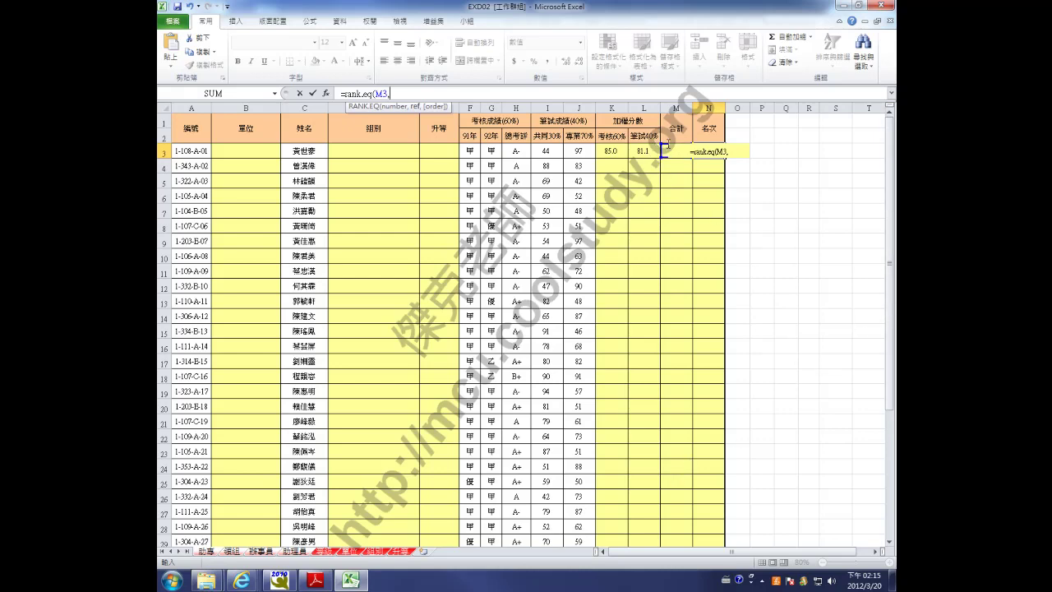
- Complete the RANK.EQ formula in N3 with the absolute reference range $M$3:$M$40
scroll(891, 217, down, 4)
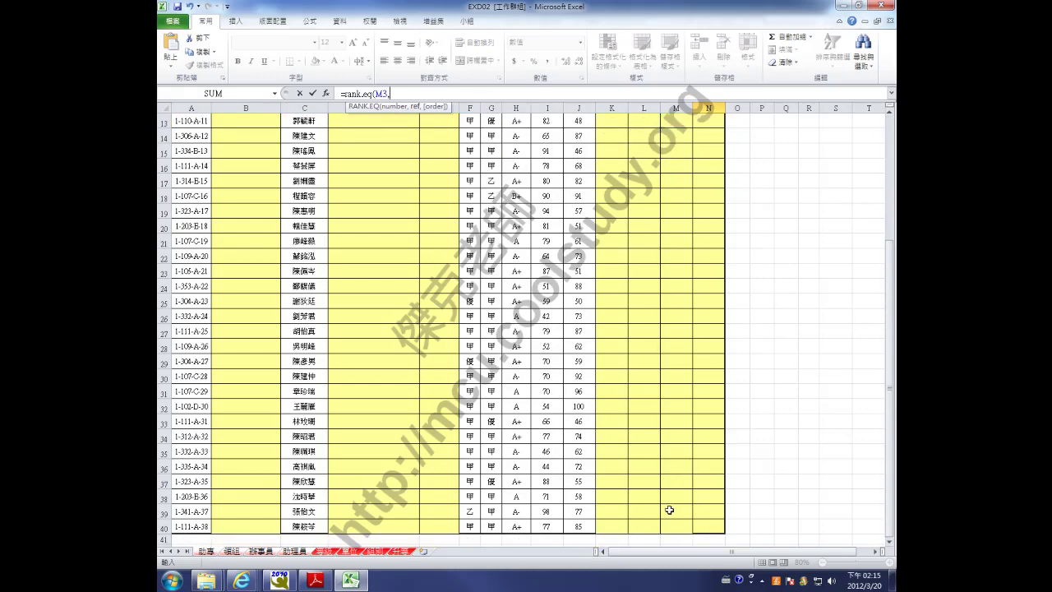
drag(674, 524, 682, 103)
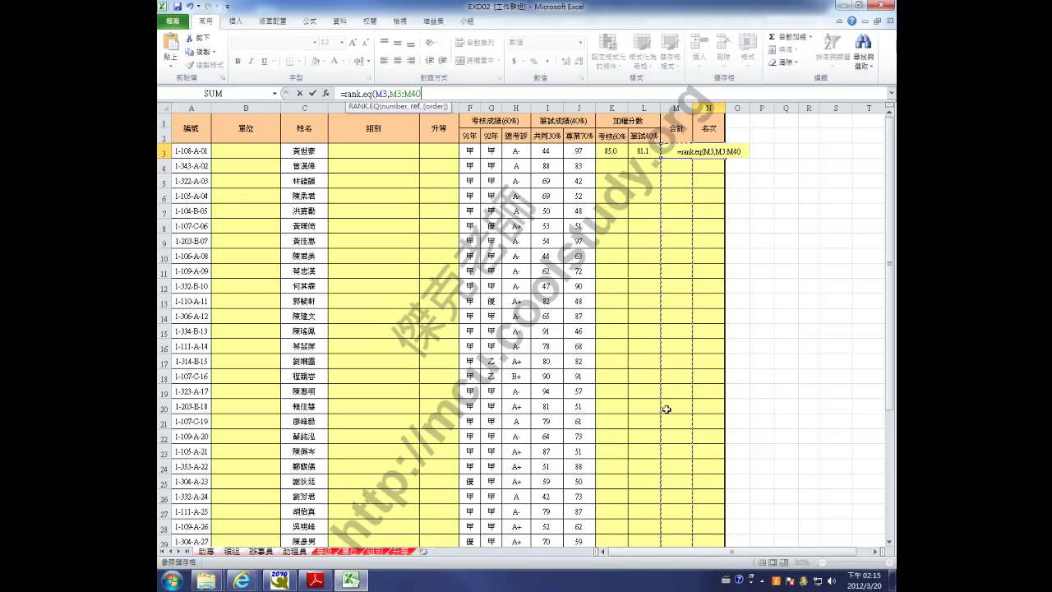
key(F4)
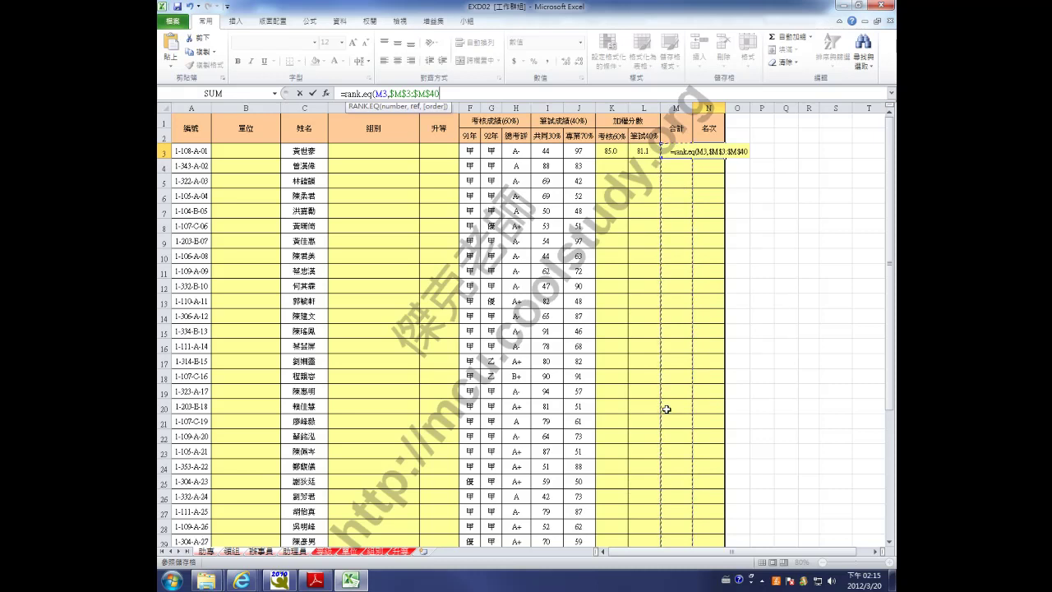
text())
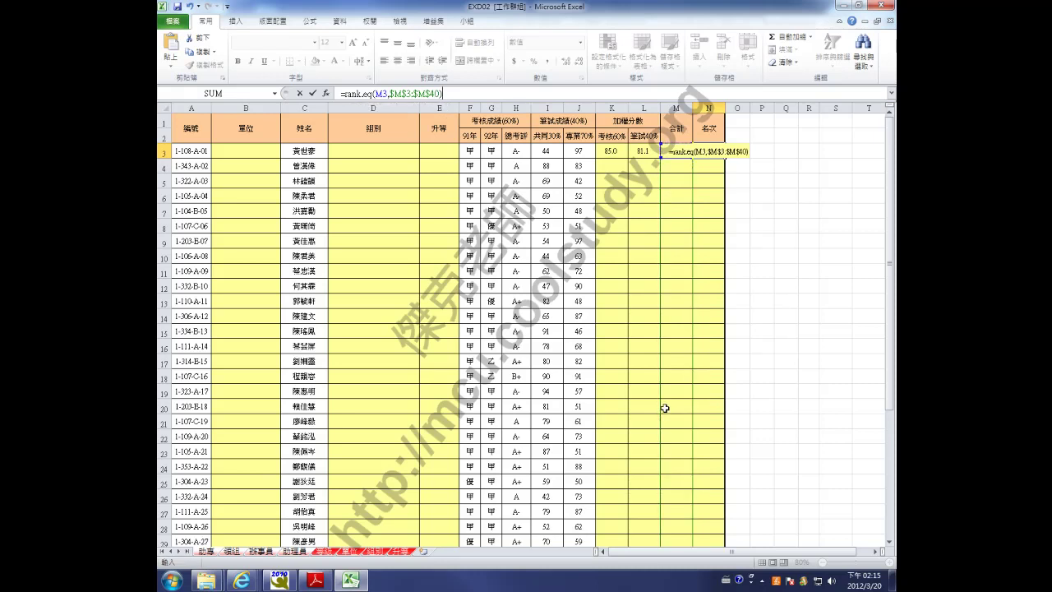
click(314, 94)
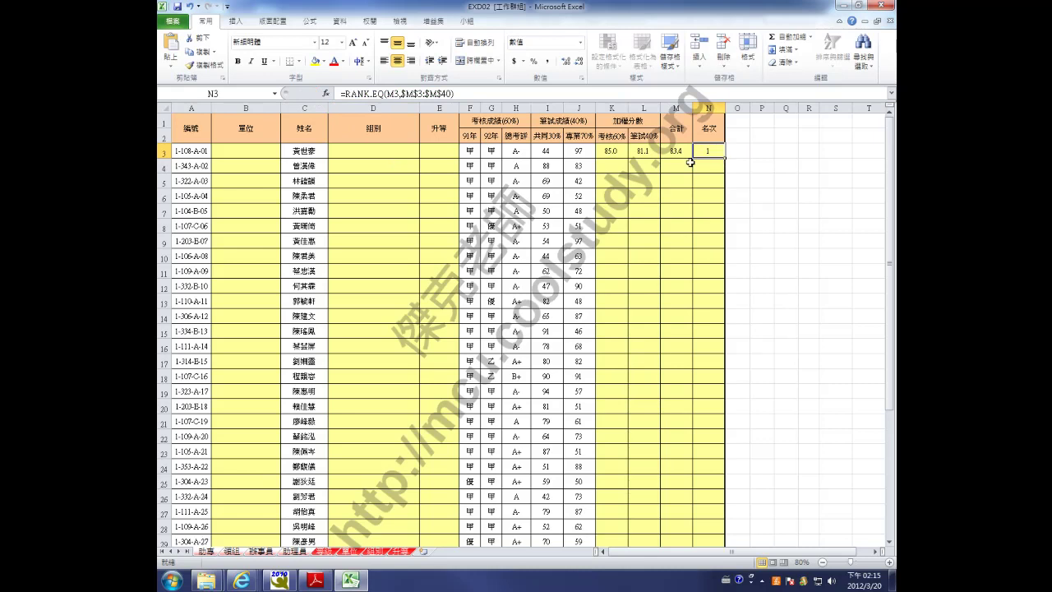
- Select K3:N3 on the grouped sheets, ungroup them by way of the 升等 sheet, and open the 助專 sheet
click(610, 151)
drag(614, 151, 708, 150)
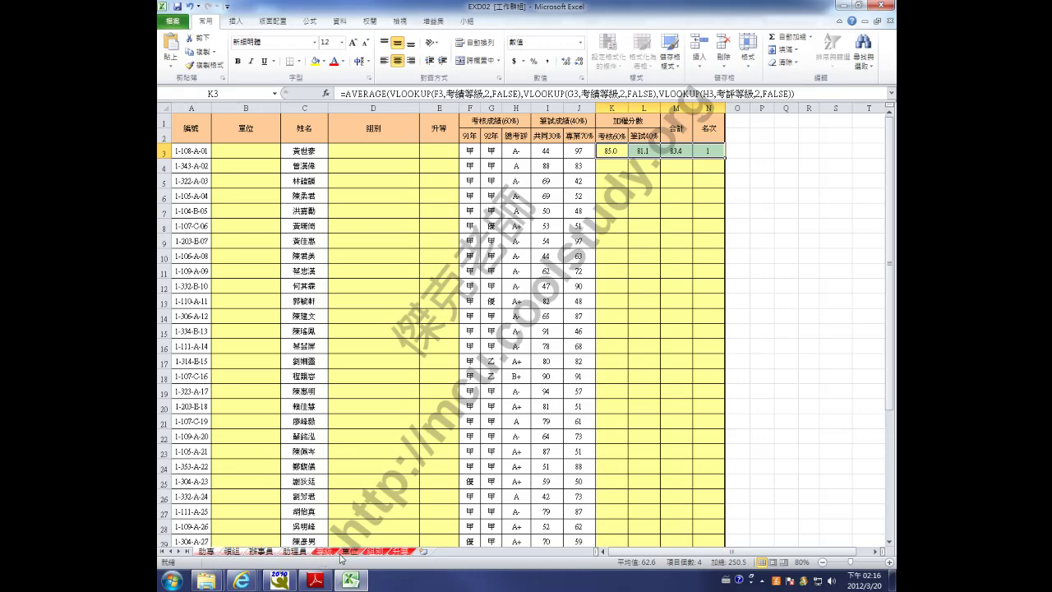
click(400, 552)
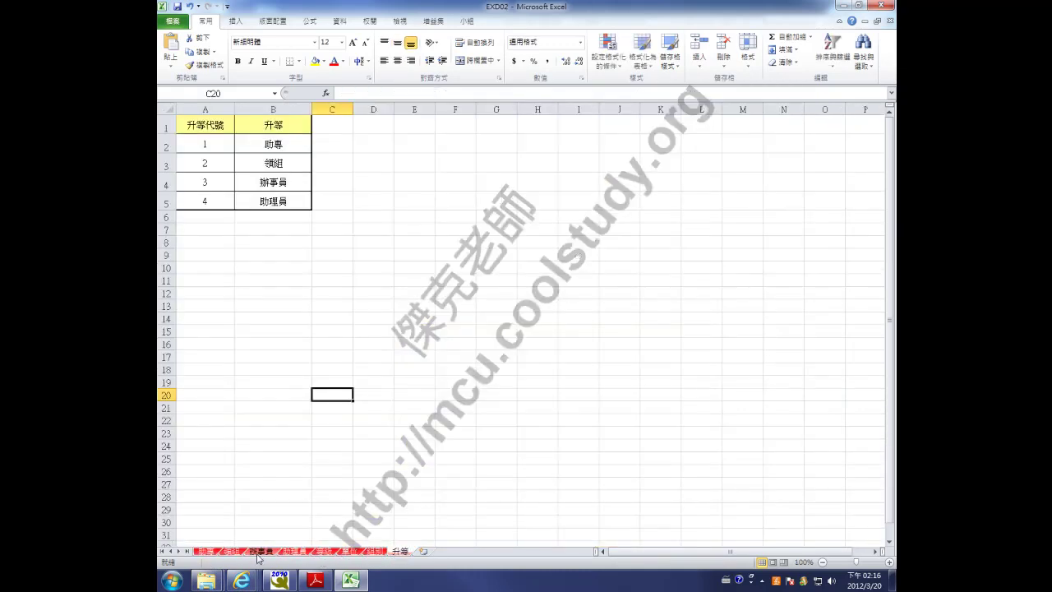
click(211, 551)
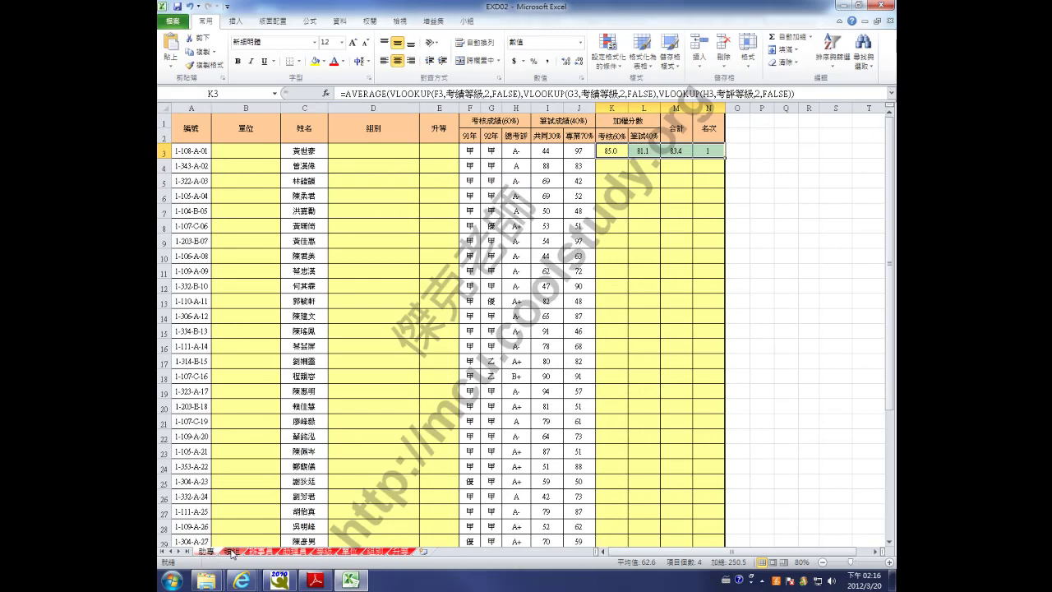
- Fill the K3:N3 formulas down all staff rows on the 助專 sheet and the 領組 sheet
double_click(725, 155)
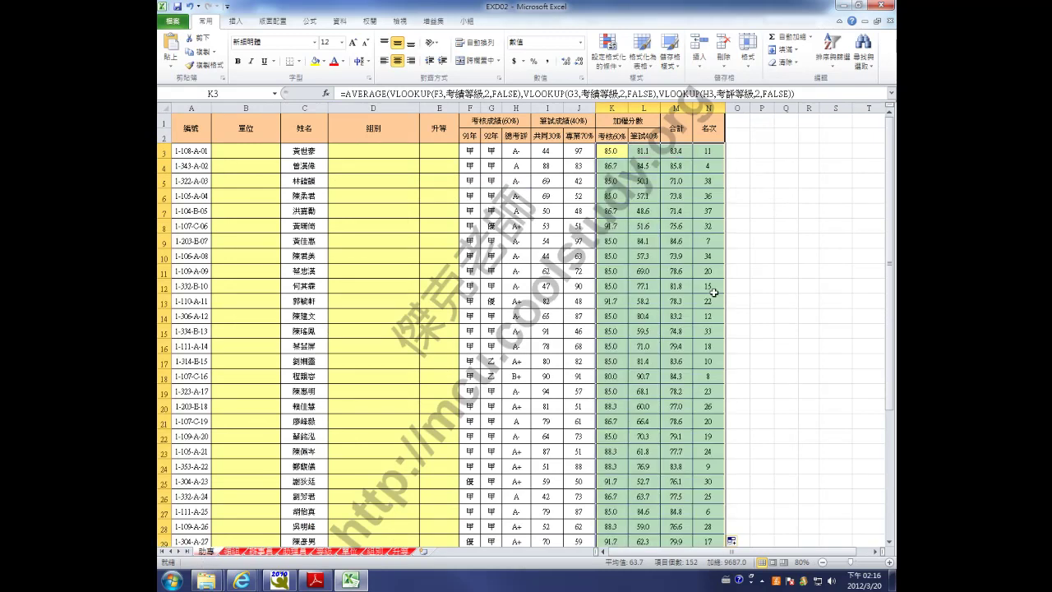
click(713, 391)
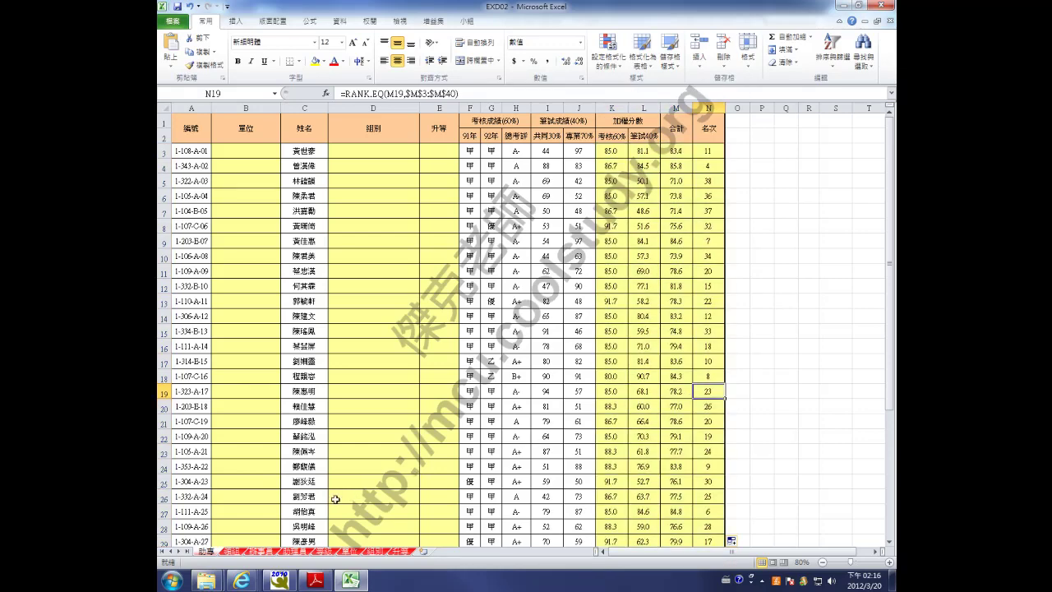
click(232, 551)
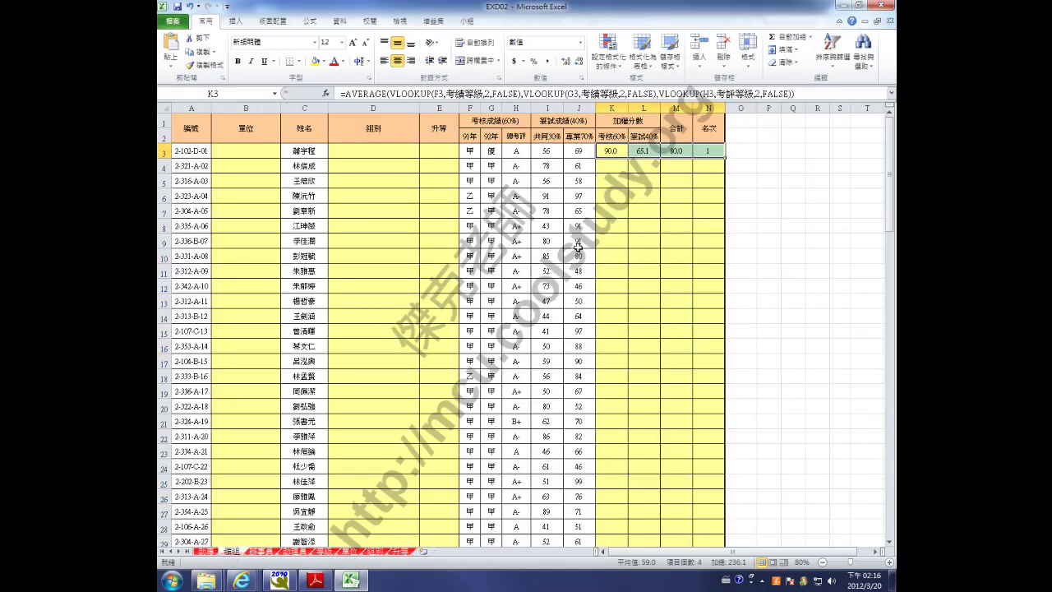
double_click(725, 157)
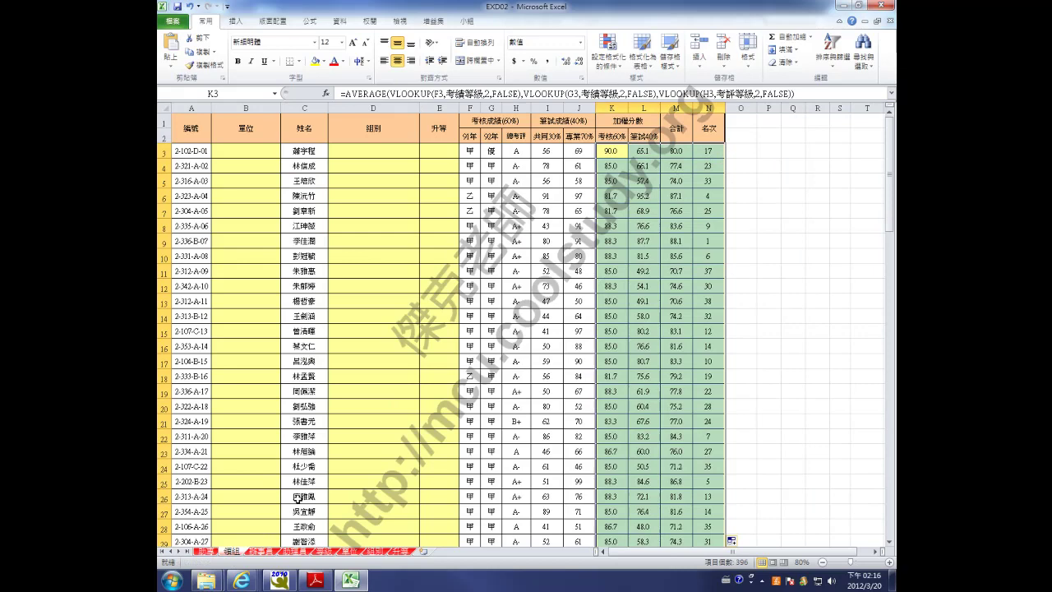
- Fill the K3:N3 formulas down all staff rows on the 辦事員 sheet and the 助理員 sheet
click(262, 552)
double_click(725, 161)
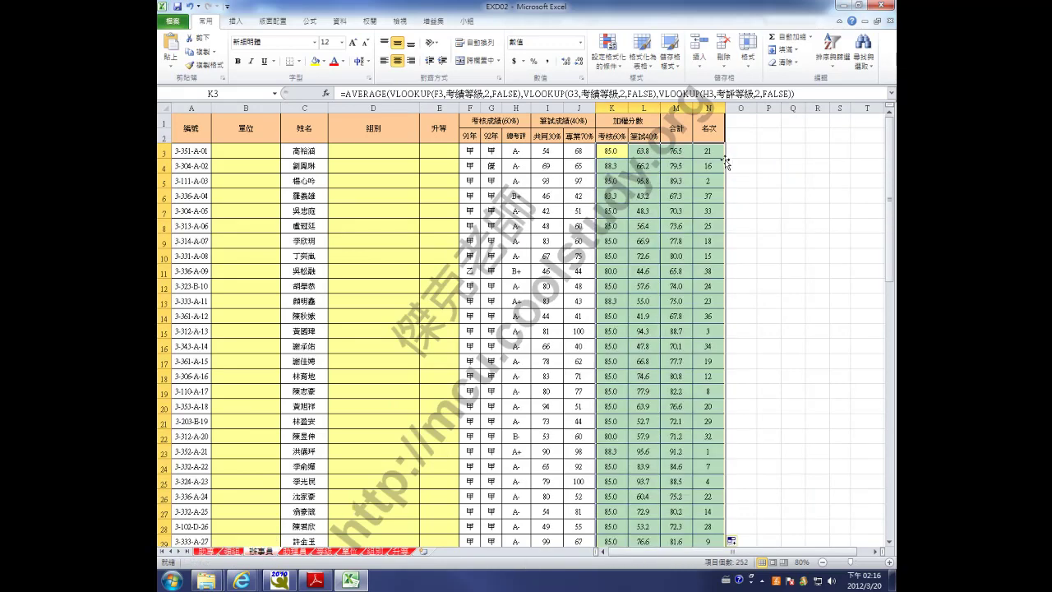
click(297, 552)
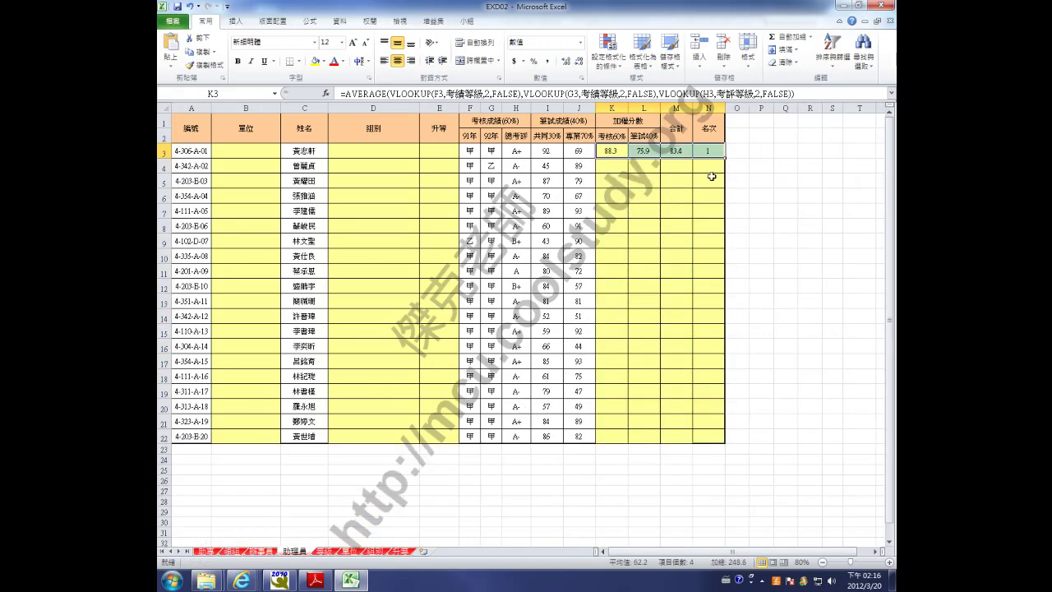
double_click(725, 157)
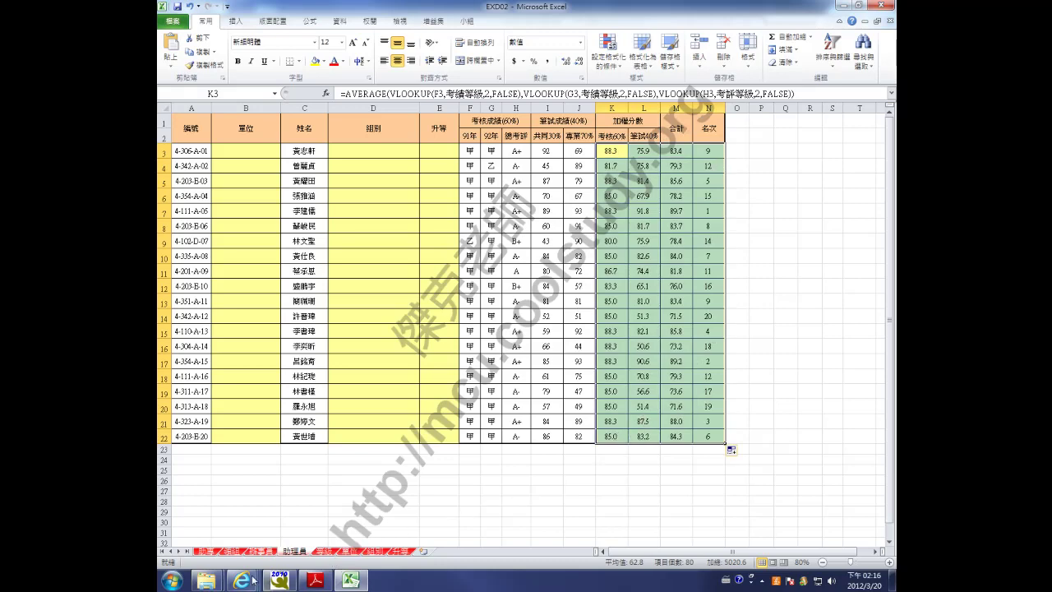
mouse_move(242, 581)
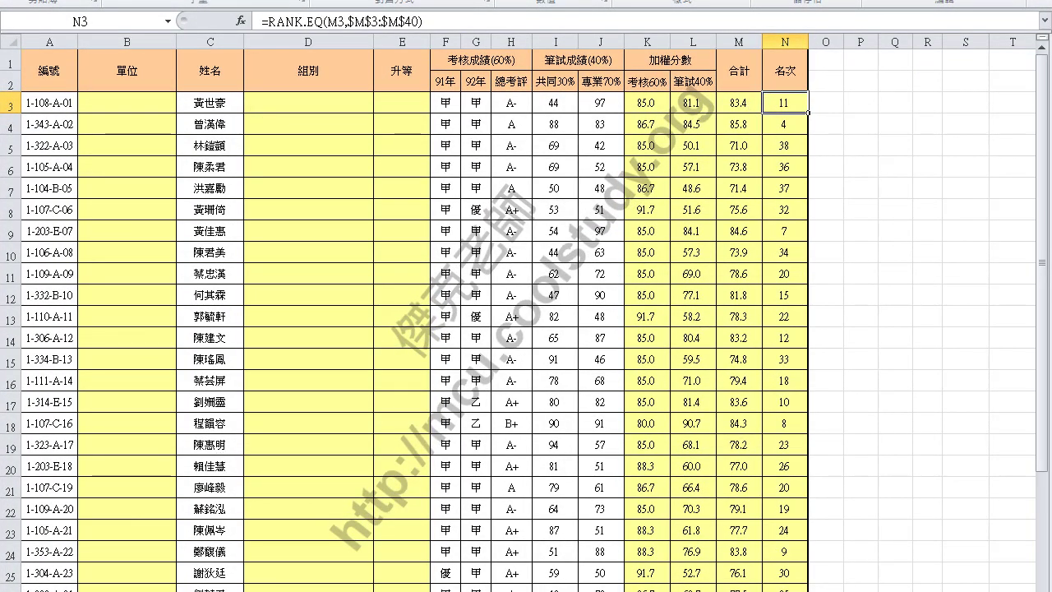
- Check the last staff row on each of the four staff sheets, and compare the ranking range in N3 with it on the 助專 sheet
scroll(316, 559, down, 5)
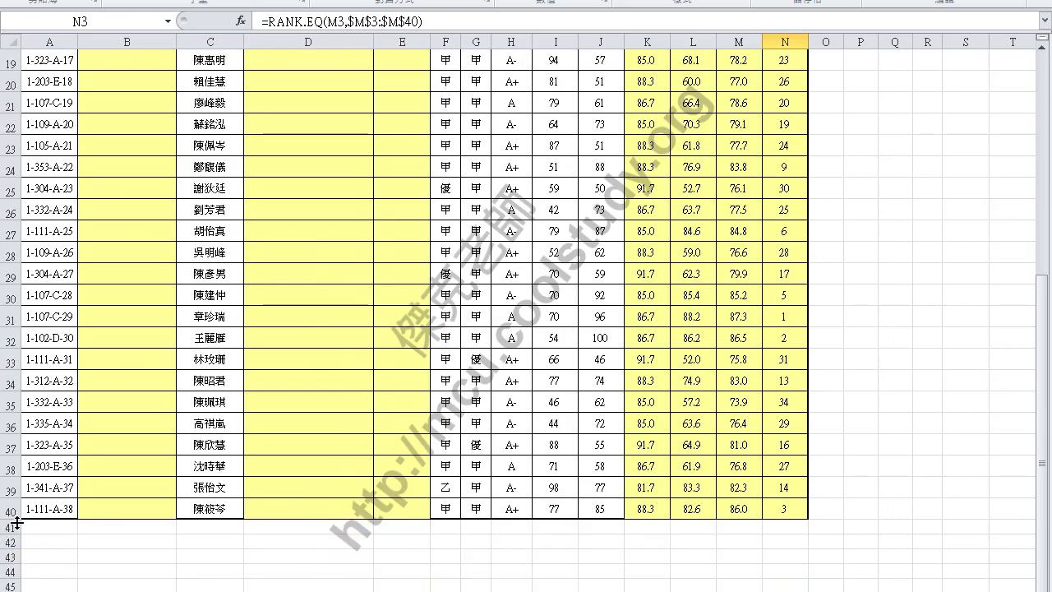
scroll(234, 553, down, 12)
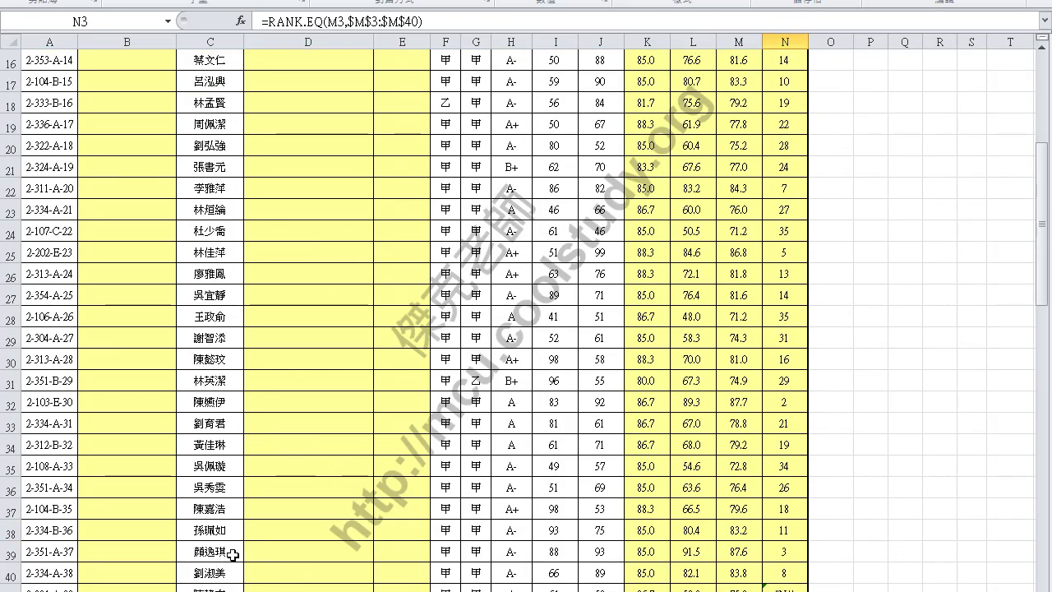
scroll(235, 553, down, 9)
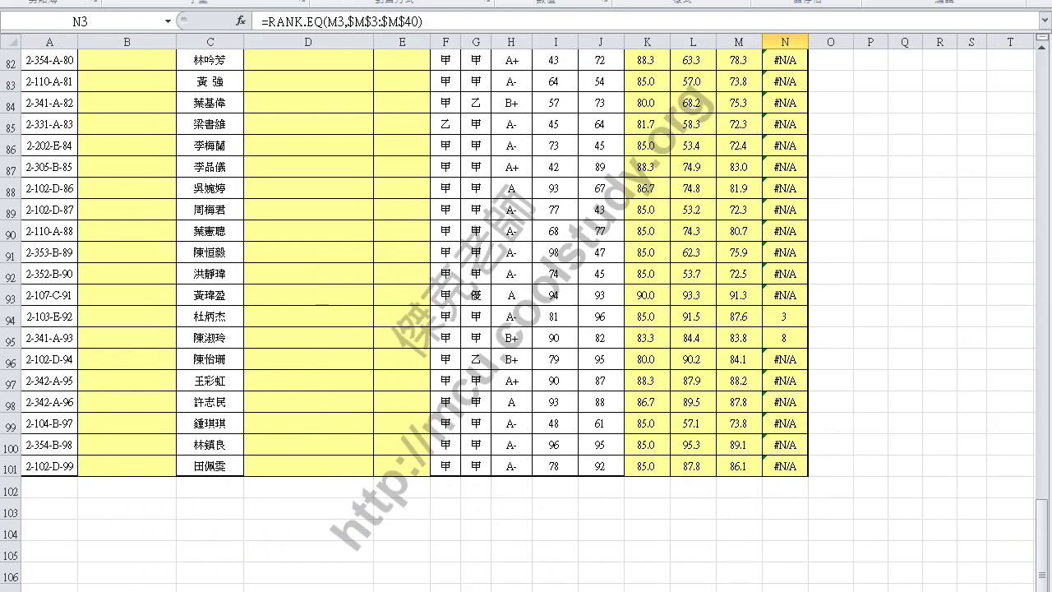
key(Left)
scroll(135, 555, down, 15)
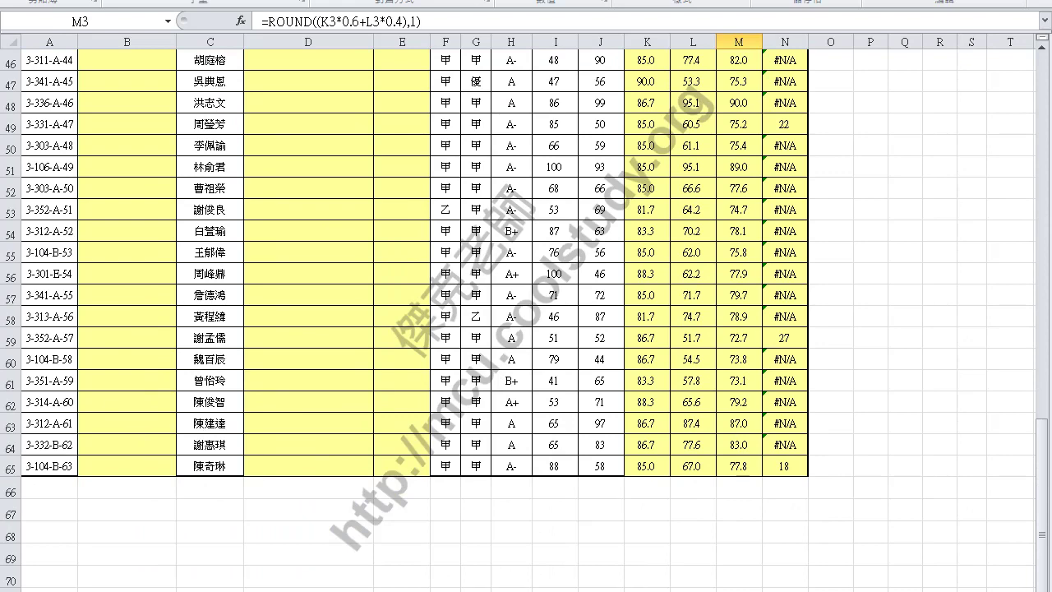
key(ctrl+Page_Up)
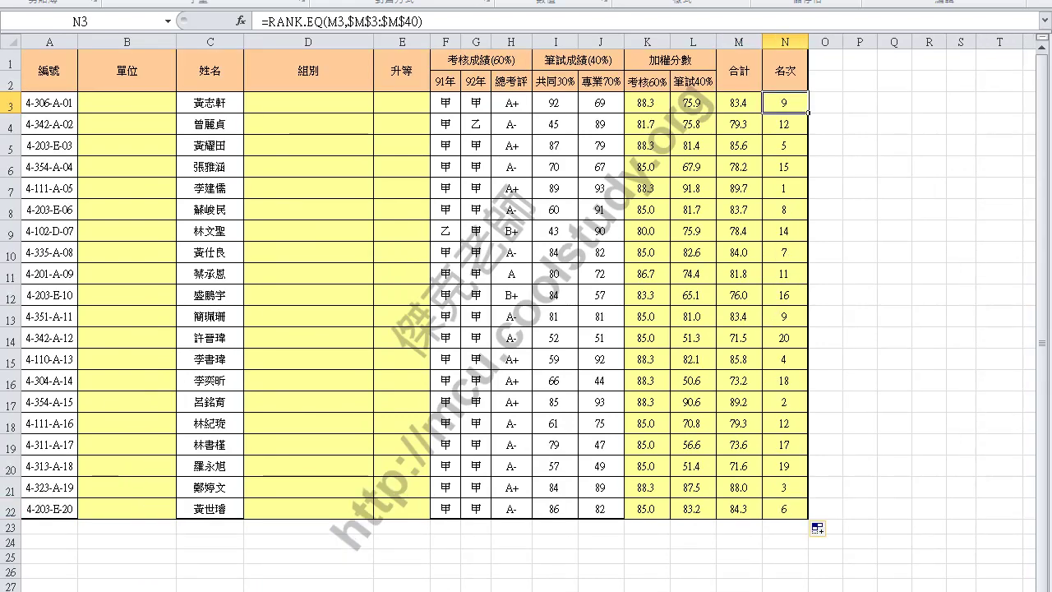
key(ctrl+Page_Up)
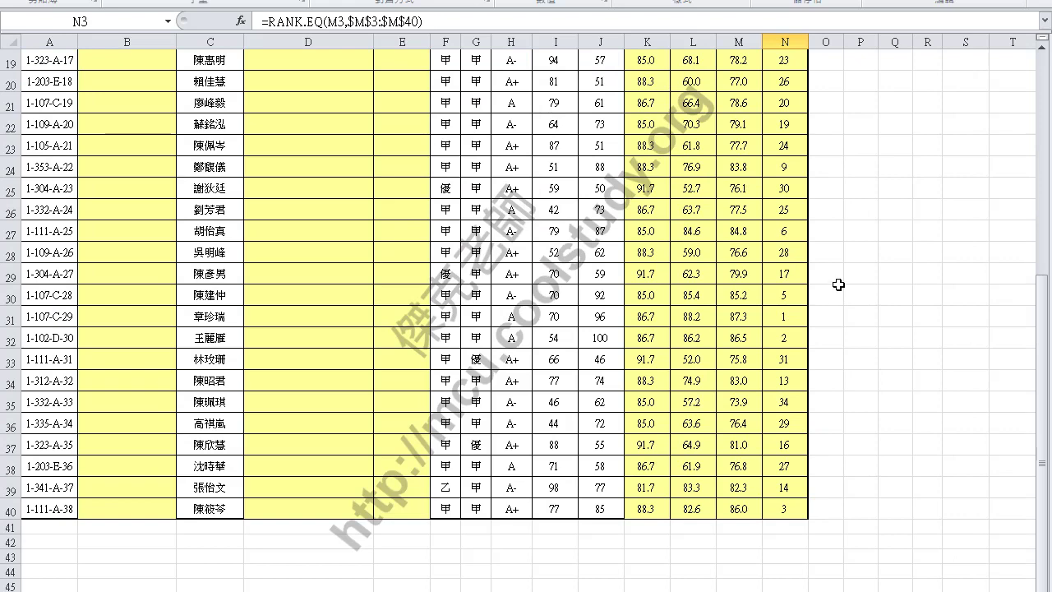
scroll(837, 284, up, 6)
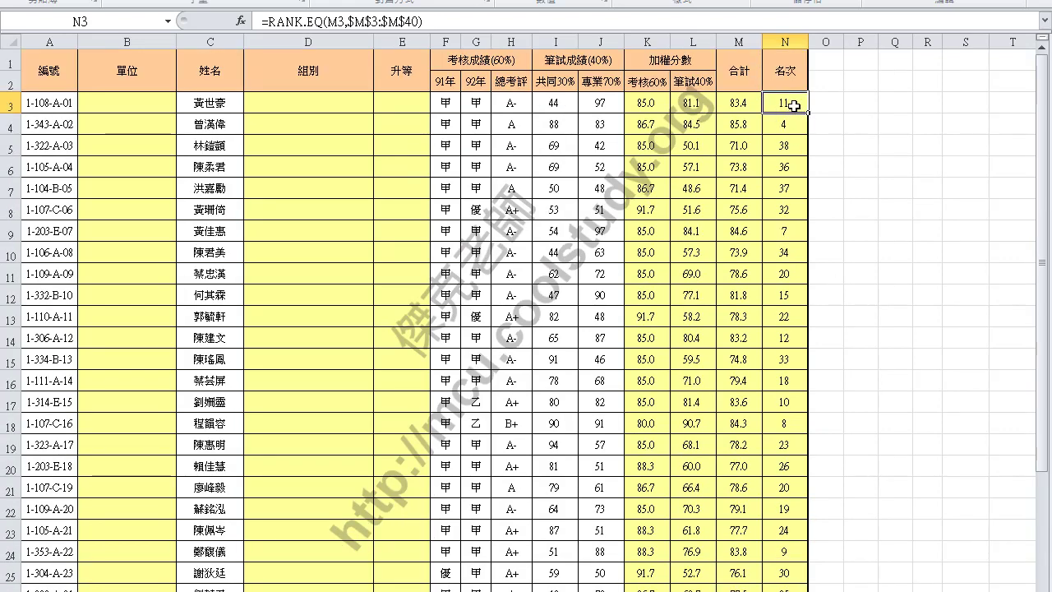
click(413, 20)
key(Delete)
text(0)
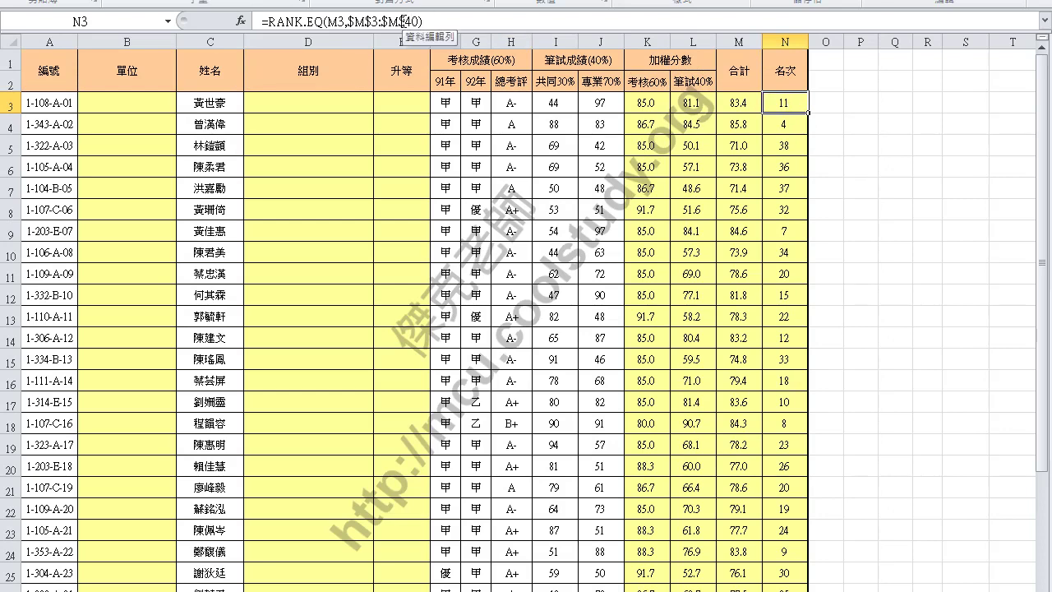
scroll(110, 317, down, 5)
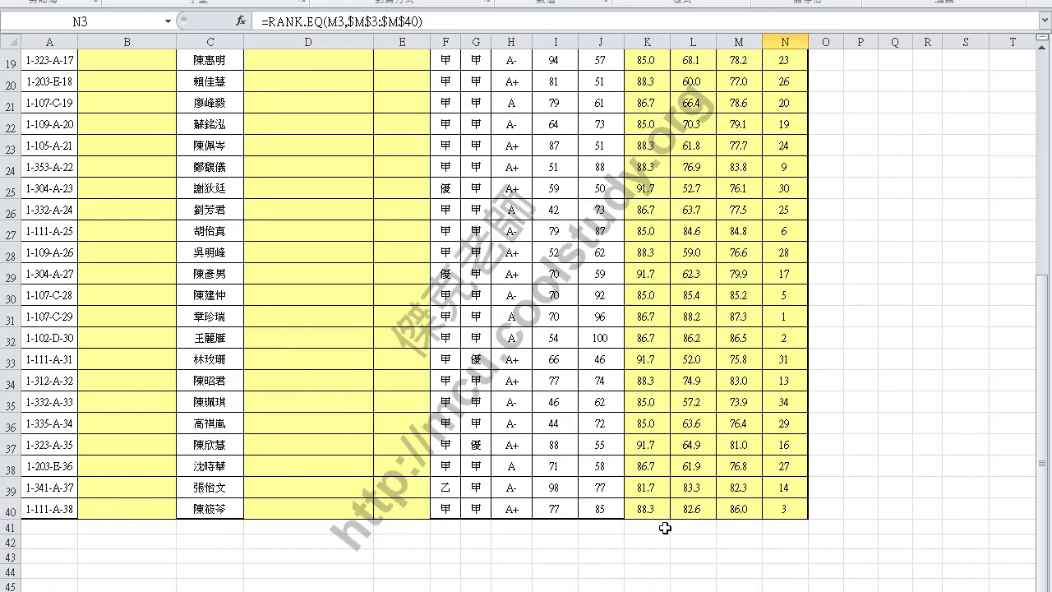
- On the 領組 sheet, change the reference range of the RANK.EQ formula in N3 to $M$3:$M$101
scroll(246, 294, down, 20)
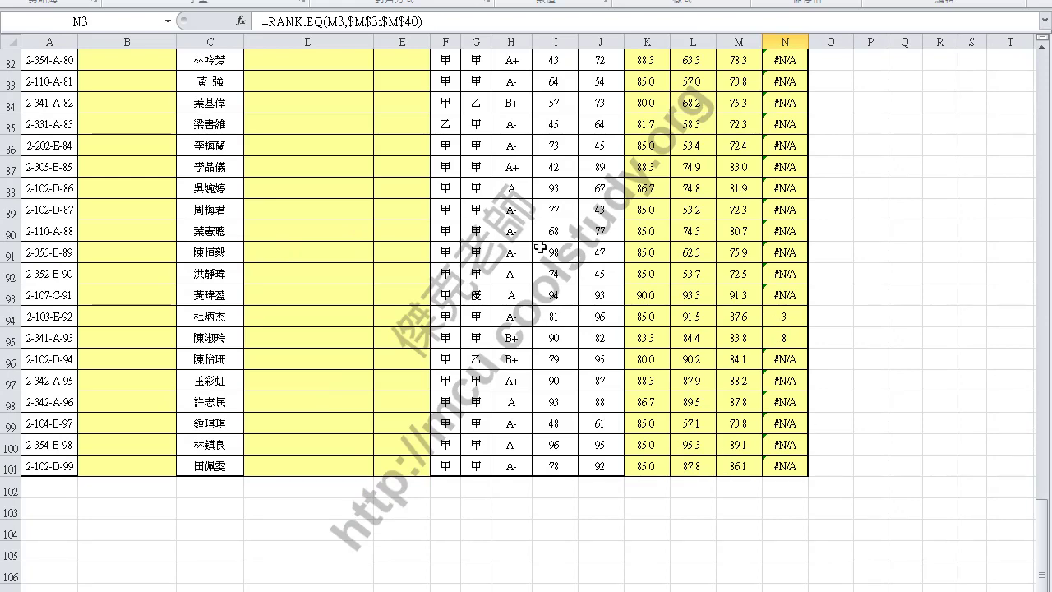
scroll(601, 164, up, 19)
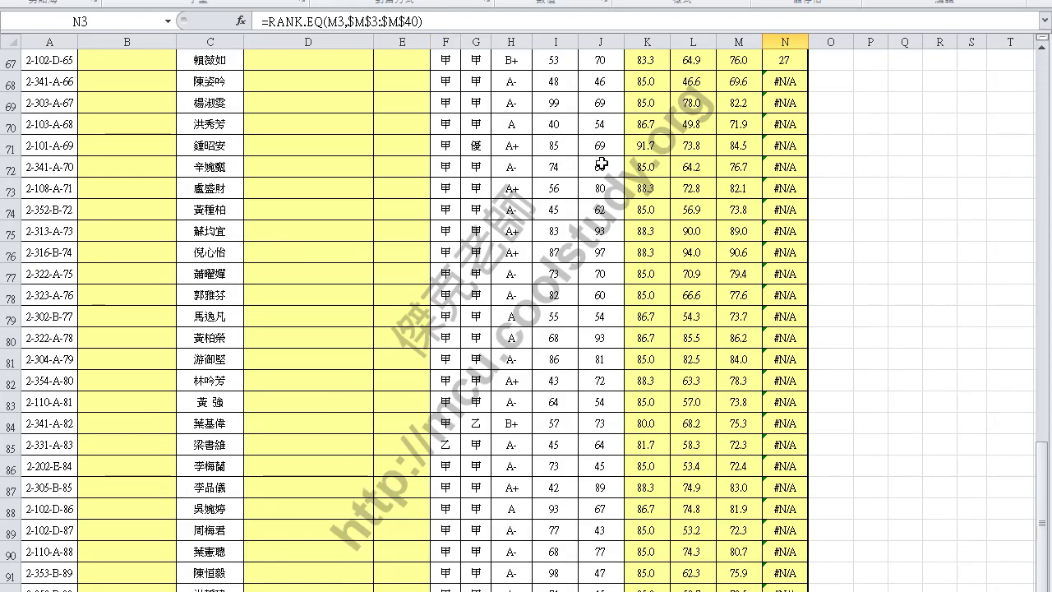
scroll(601, 164, up, 8)
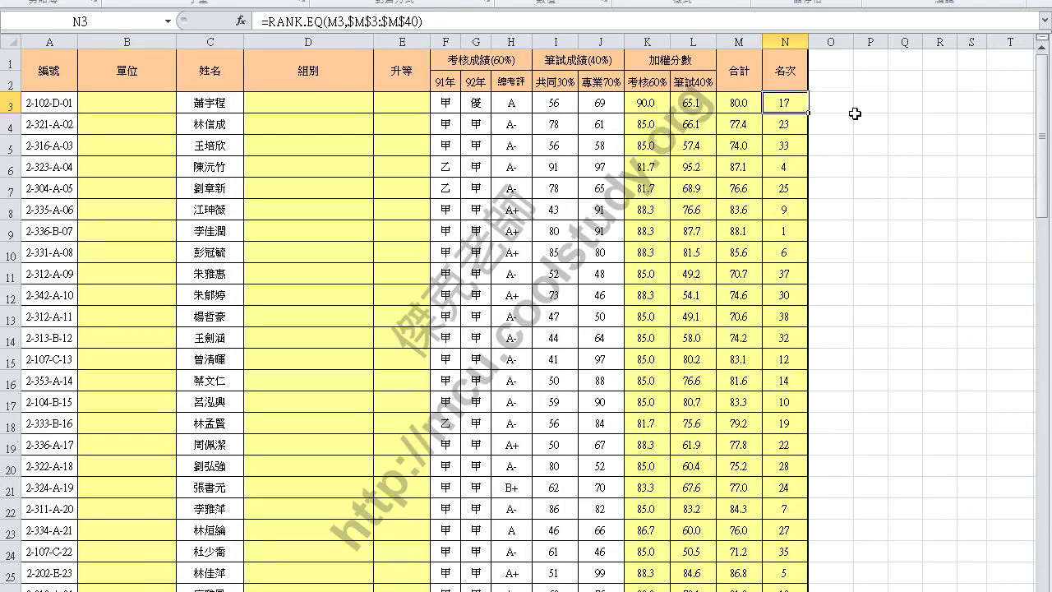
click(407, 21)
key(BackSpace)
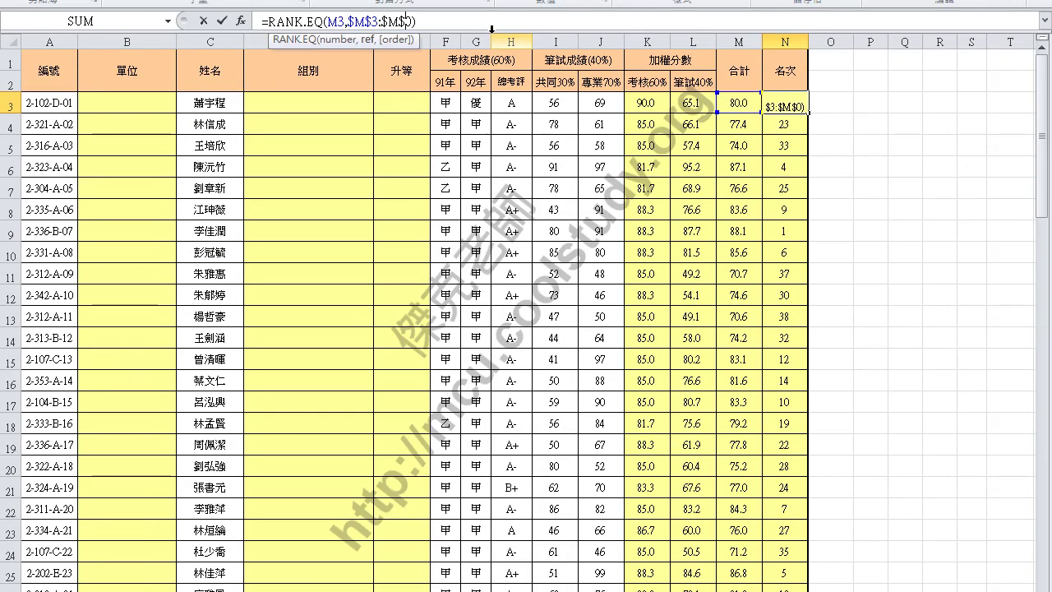
text(10)
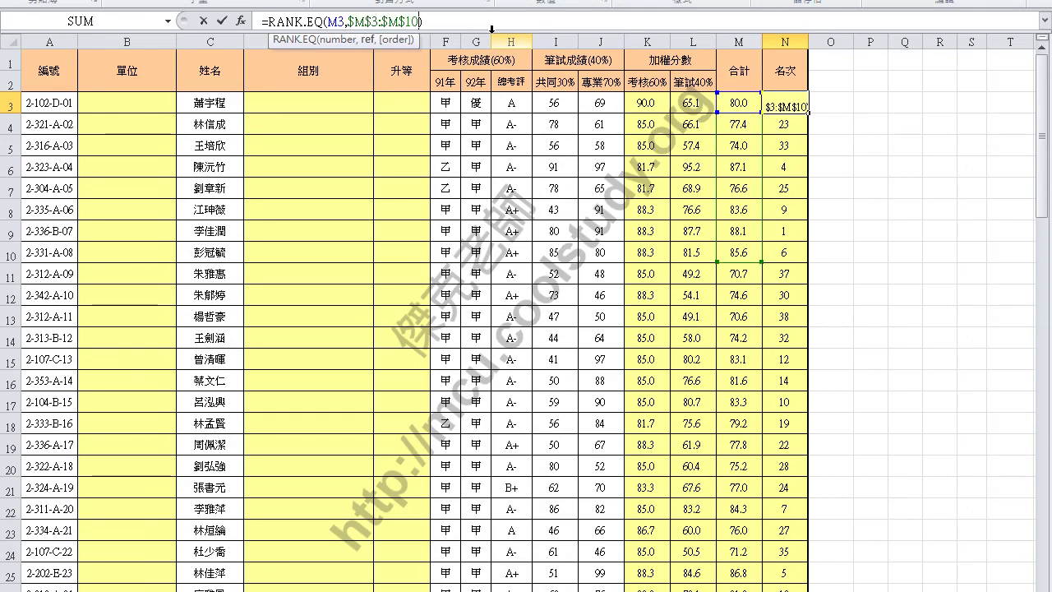
text(1)
key(Return)
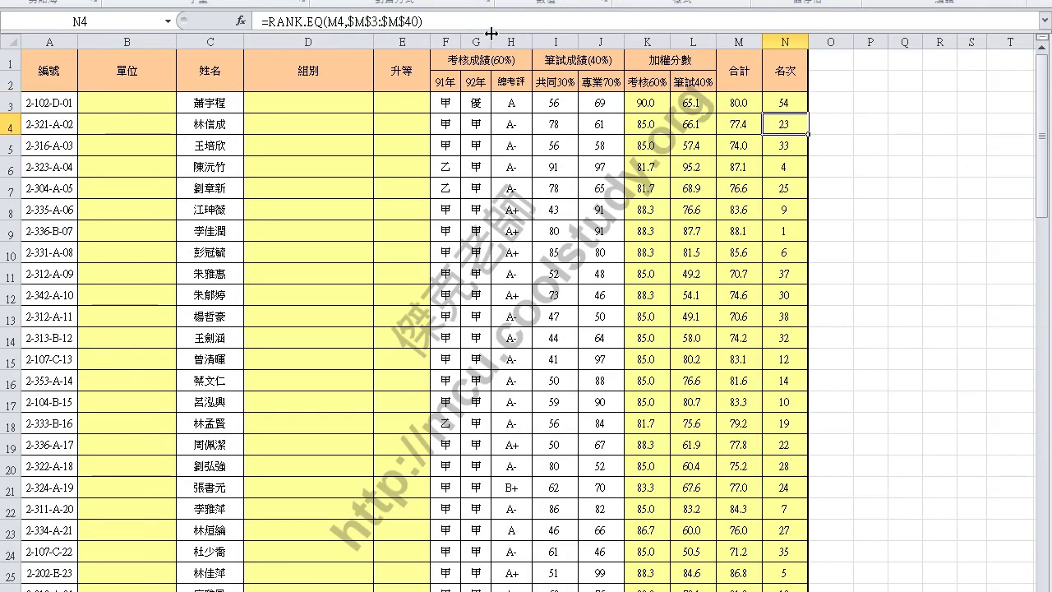
- Fill the corrected N3 ranking formula down the 名次 column to row 101 on the 領組 sheet
click(767, 107)
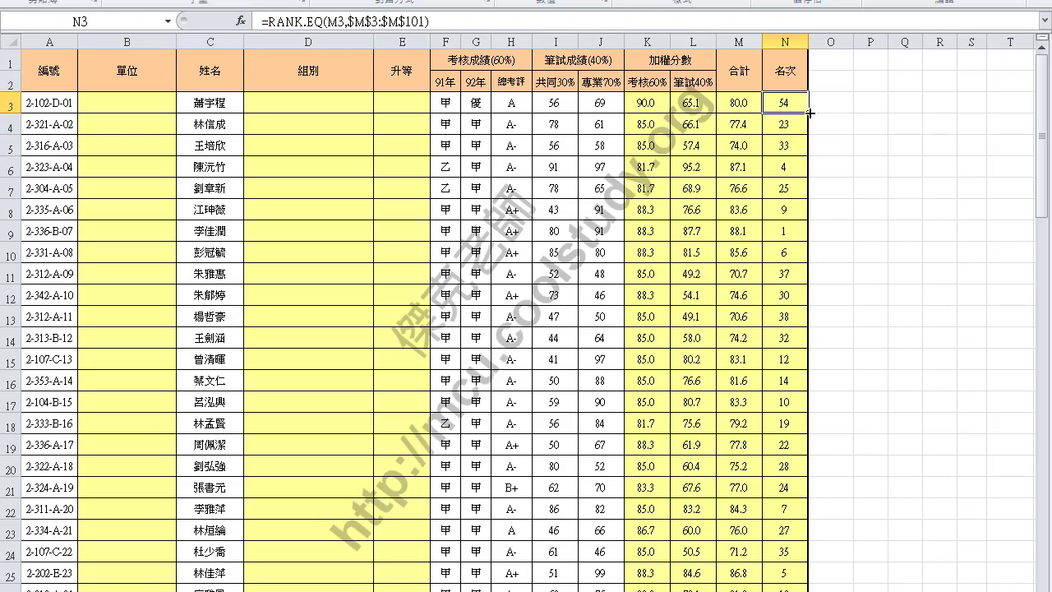
double_click(809, 112)
scroll(826, 229, down, 20)
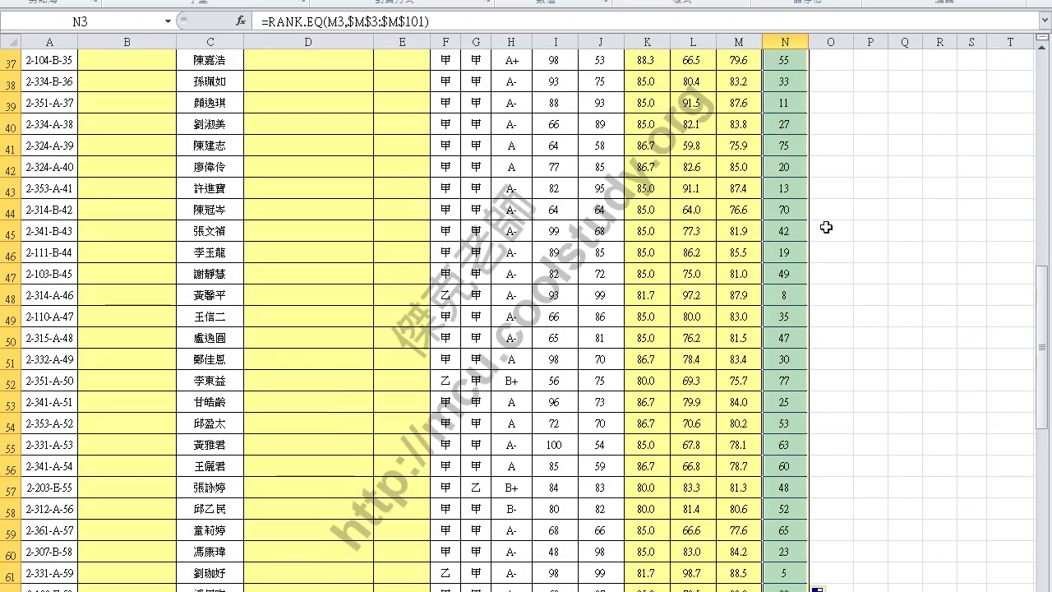
scroll(826, 230, down, 2)
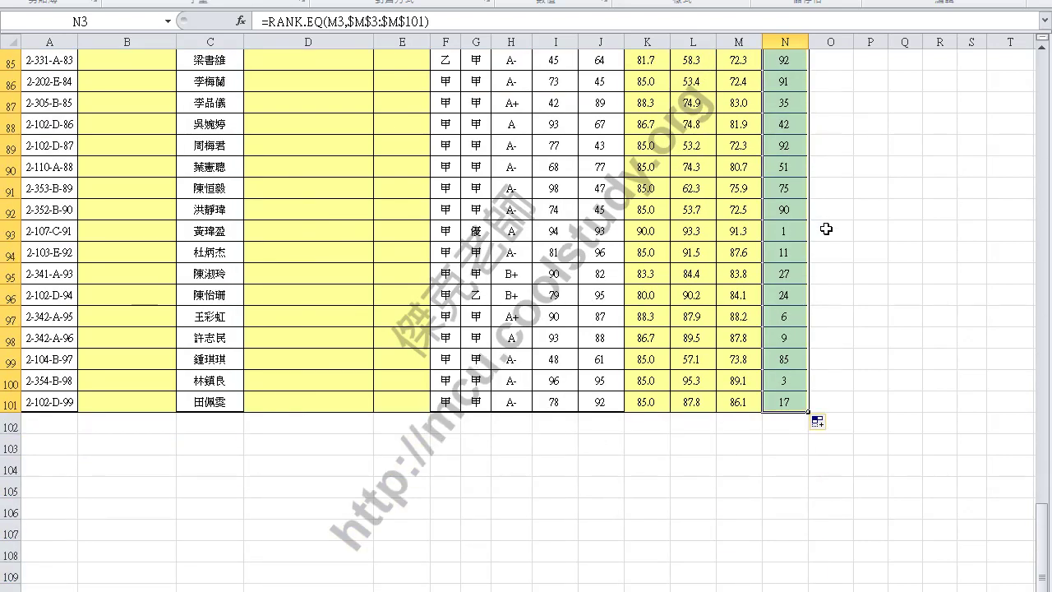
- On the 辦事員 sheet, change the reference range of the RANK.EQ formula in N3 to $M$3:$M$65
key(ctrl+Page_Down)
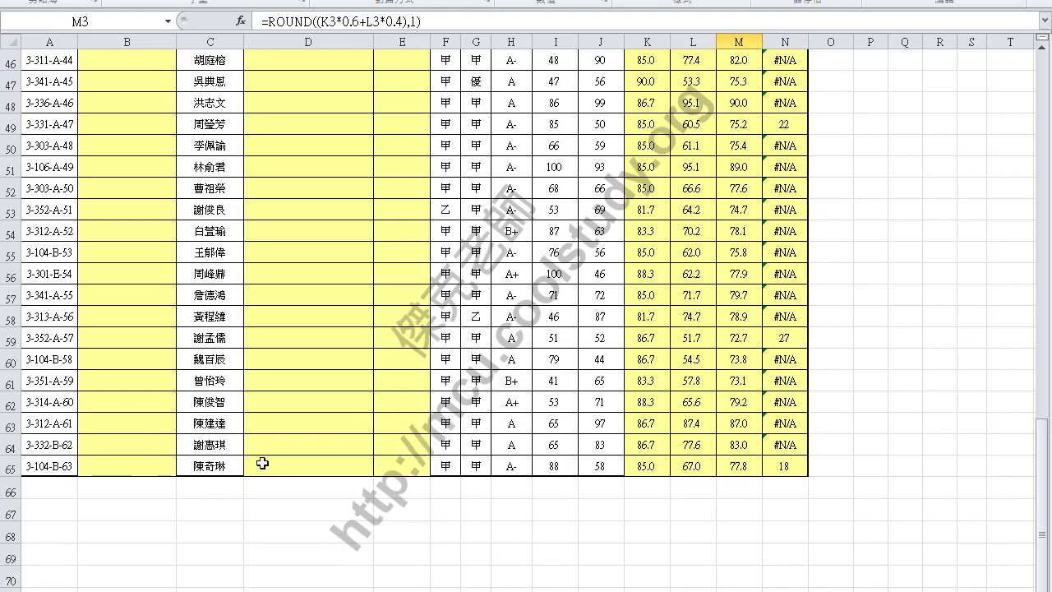
scroll(813, 453, up, 15)
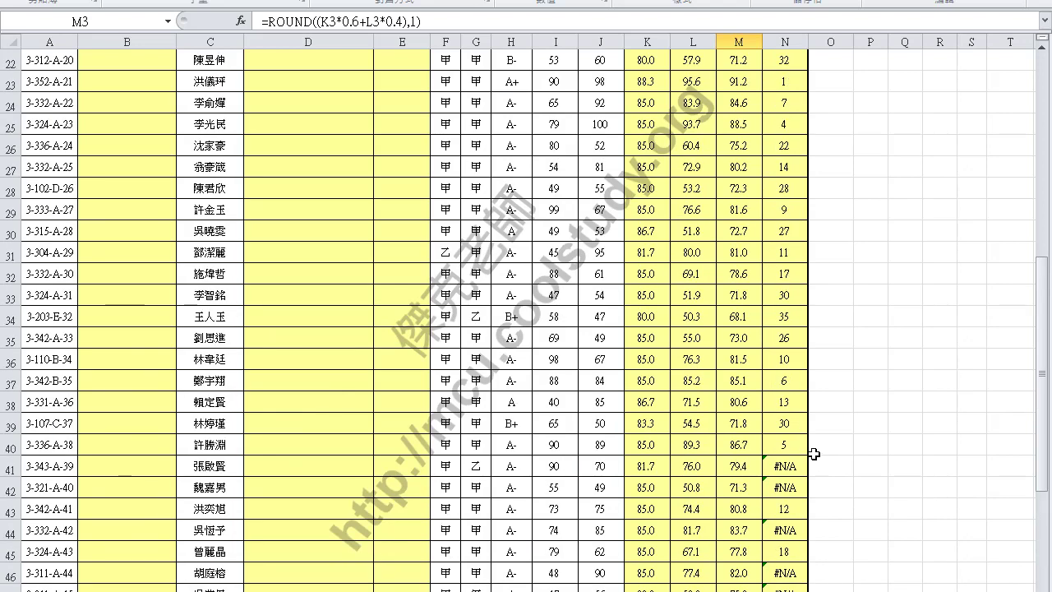
click(781, 103)
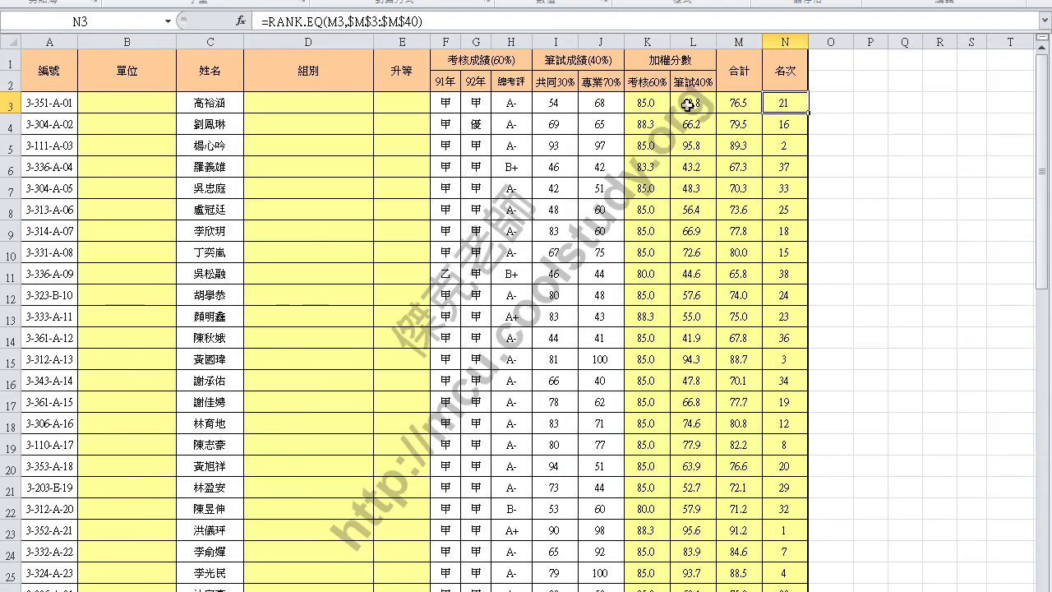
click(424, 21)
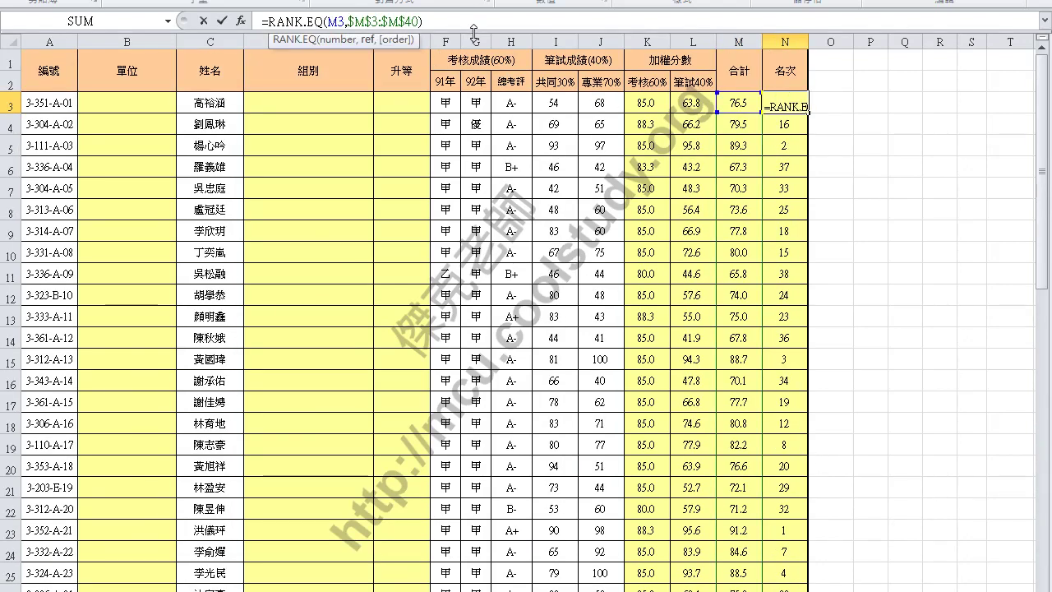
key(BackSpace)
key(BackSpace)
text(6)
key(Return)
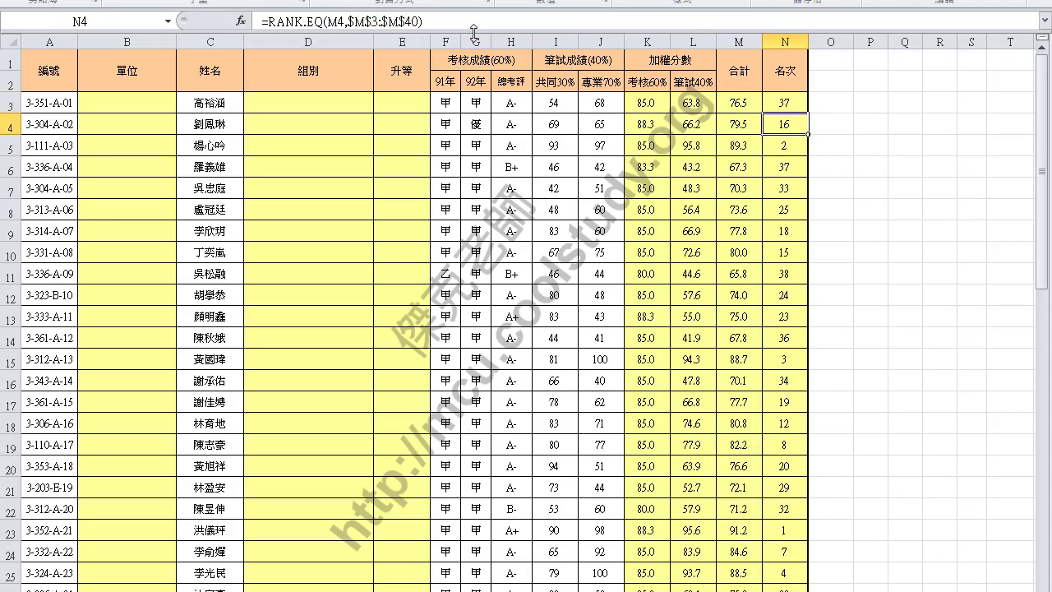
- Fill the corrected N3 ranking formula down the 名次 column for all staff rows on the 辦事員 sheet
click(801, 105)
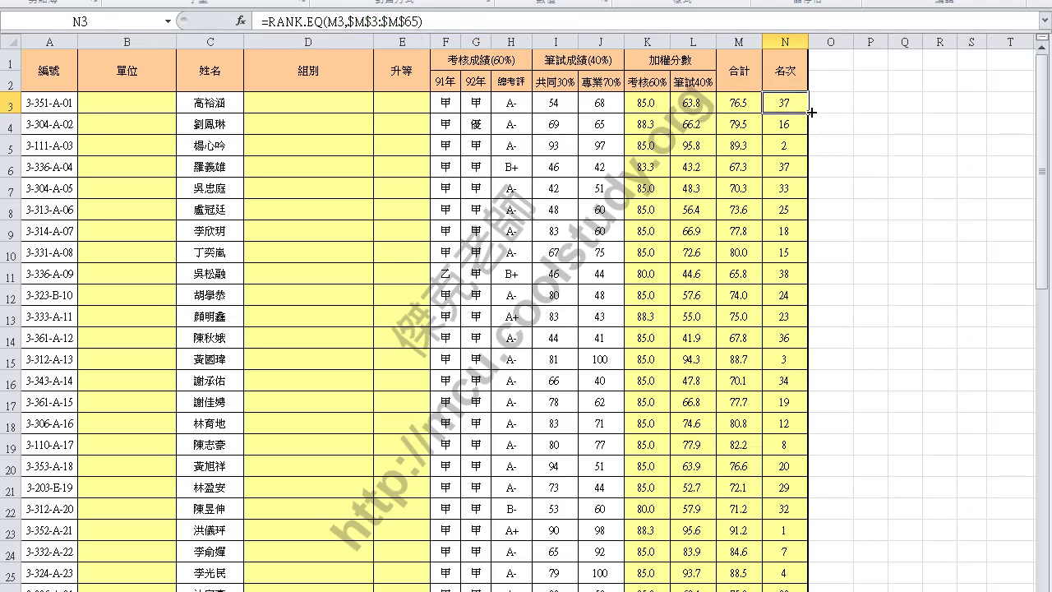
double_click(812, 112)
scroll(442, 476, down, 7)
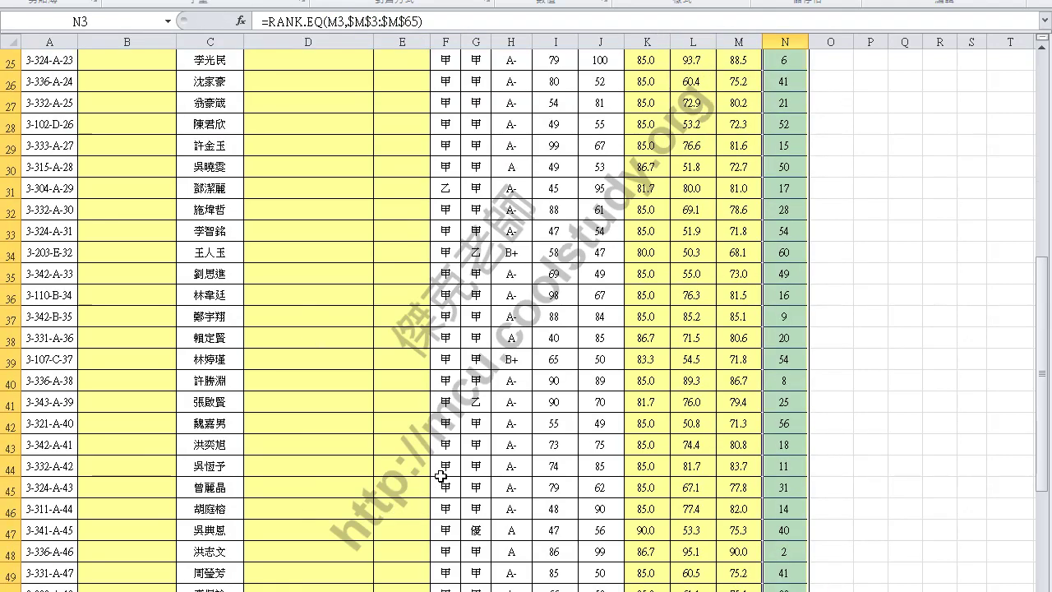
scroll(442, 476, down, 8)
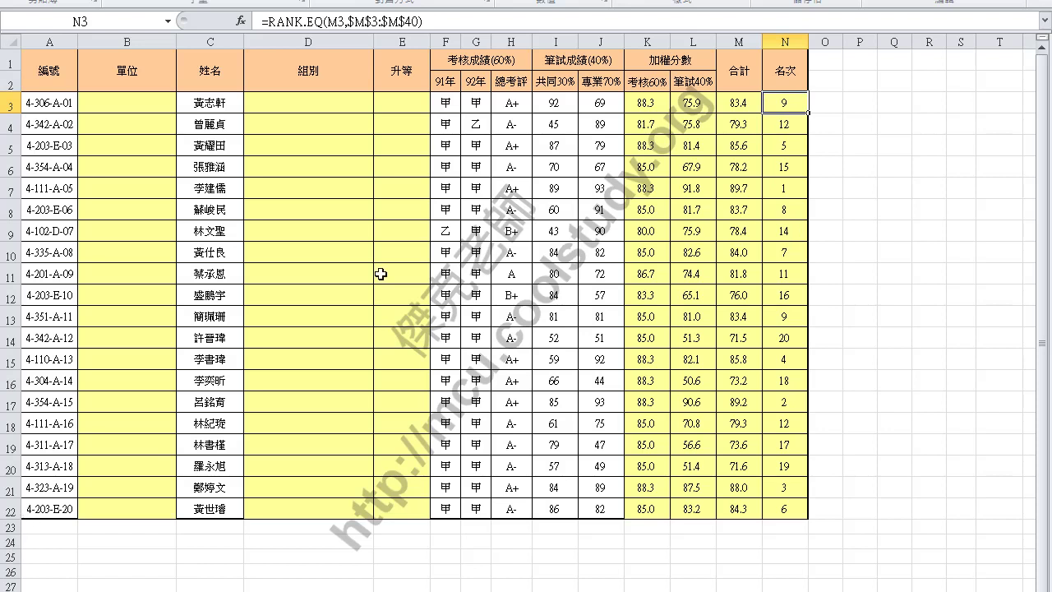
- On the 助理員 sheet, set the RANK.EQ range in N3 to $M$3:$M$22 and fill the formula down the 名次 column
click(415, 24)
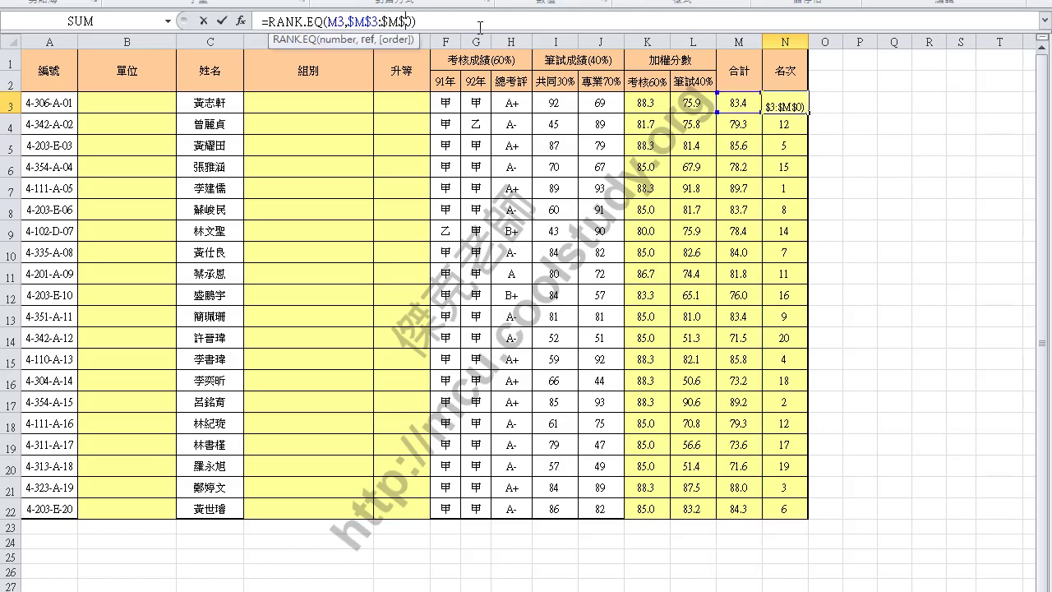
key(BackSpace)
key(BackSpace)
text(22)
key(Return)
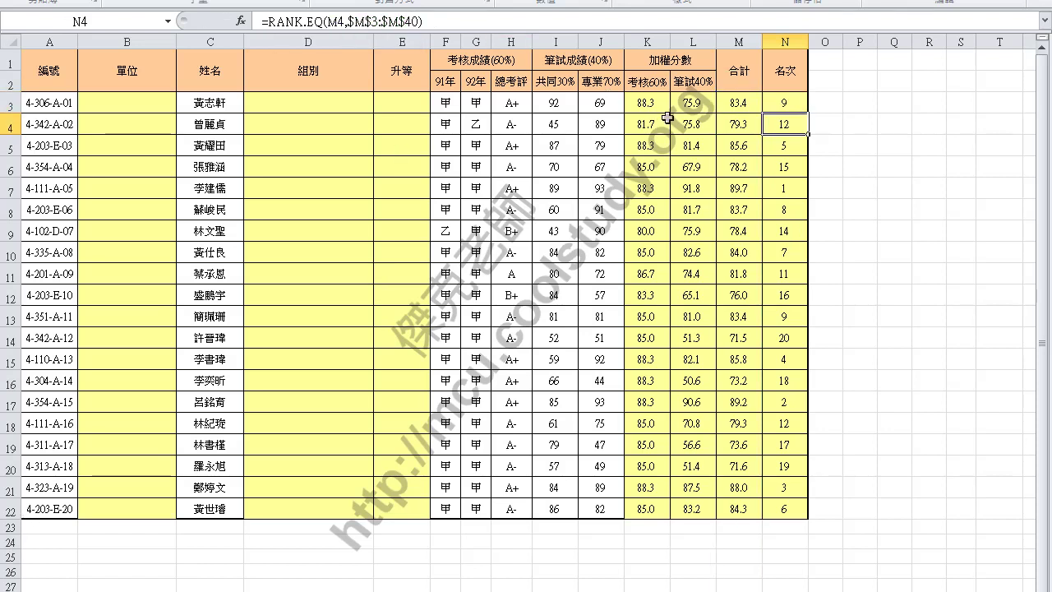
click(788, 99)
double_click(811, 113)
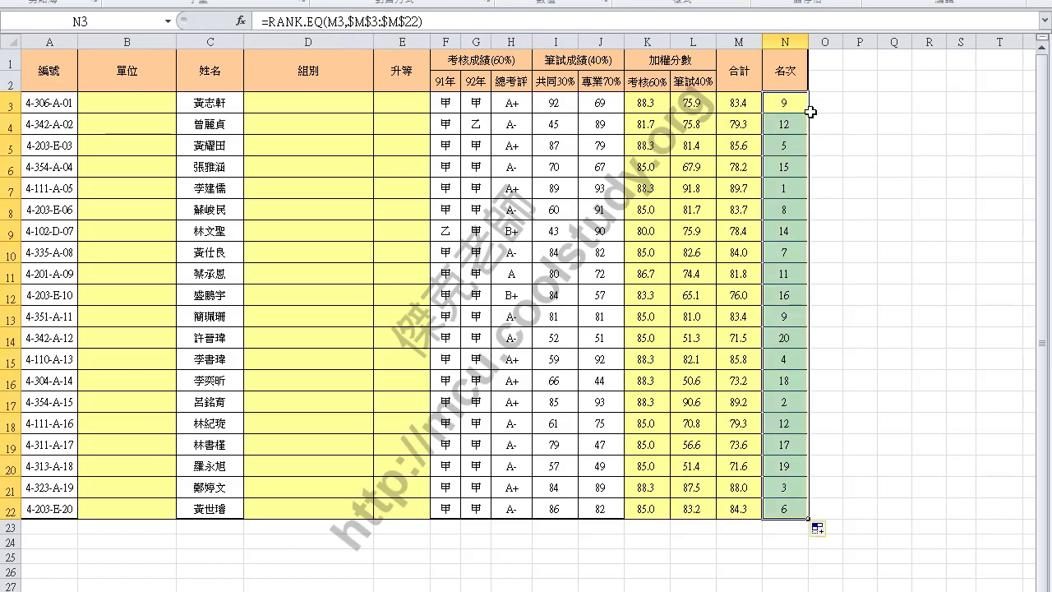